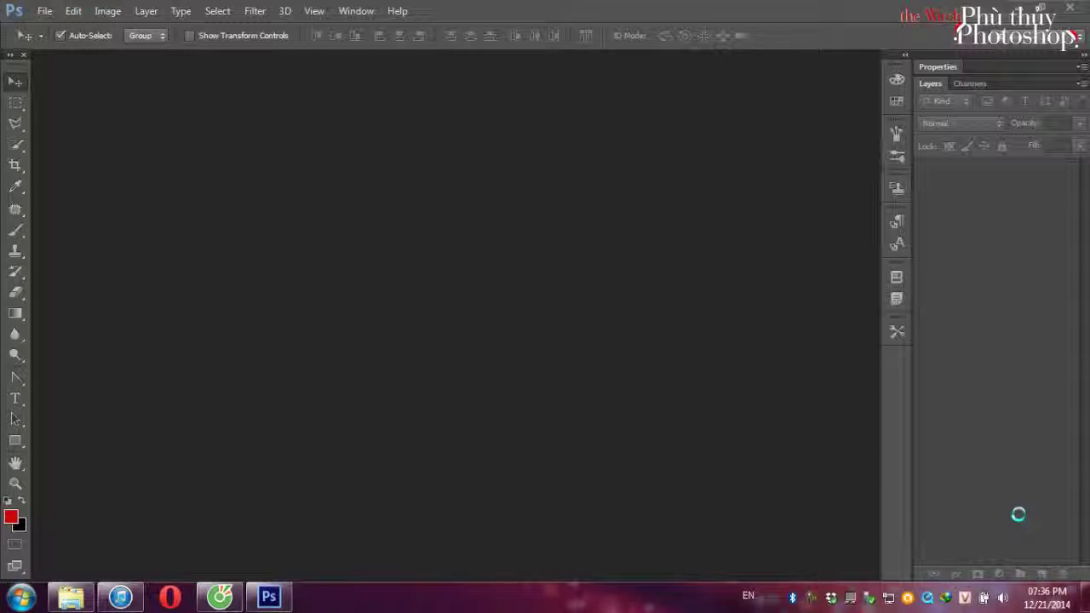
Create a new 30 × 20 cm document at 300 pixels/inch in RGB Color with a white background.
click(38, 12)
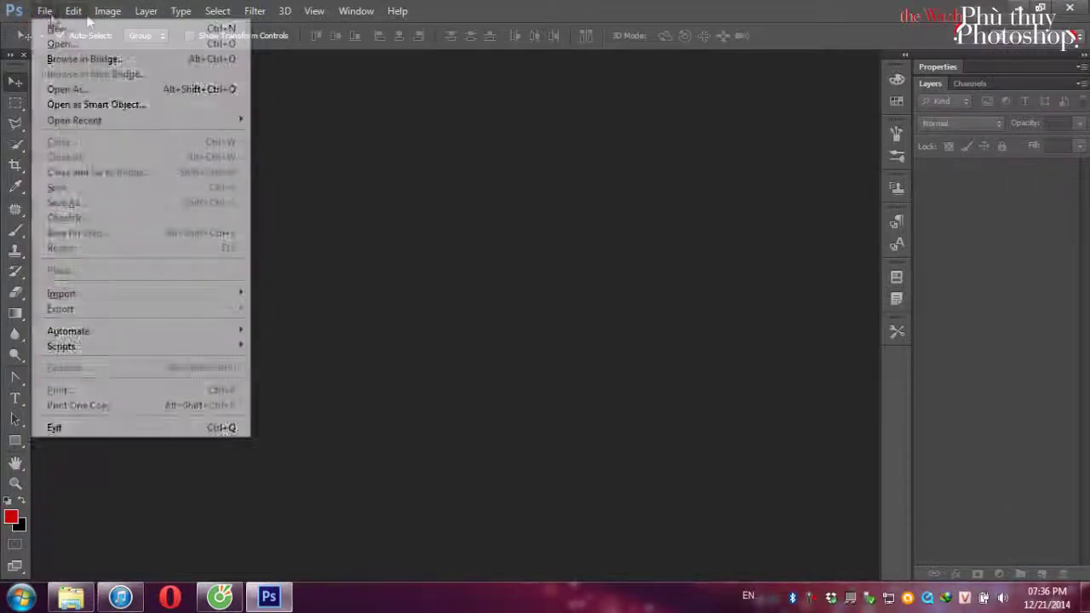
click(54, 29)
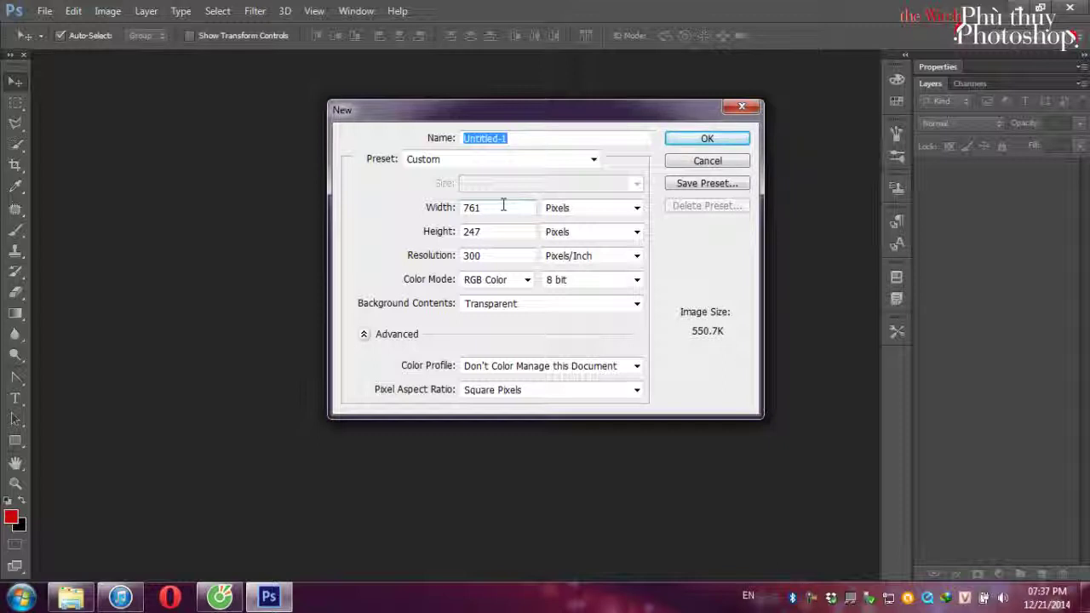
click(559, 217)
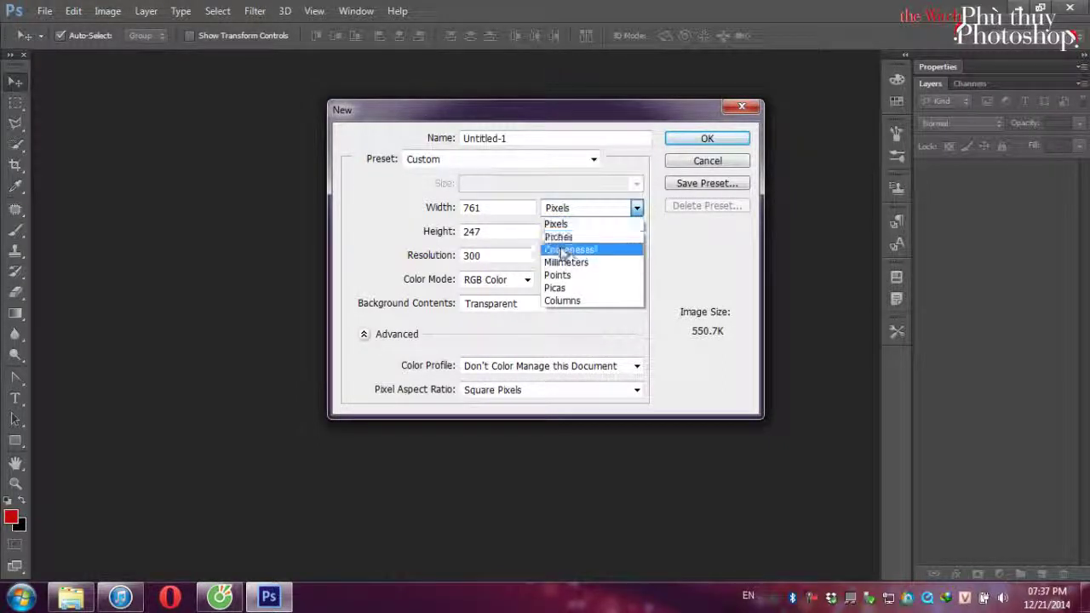
click(567, 248)
double_click(488, 210)
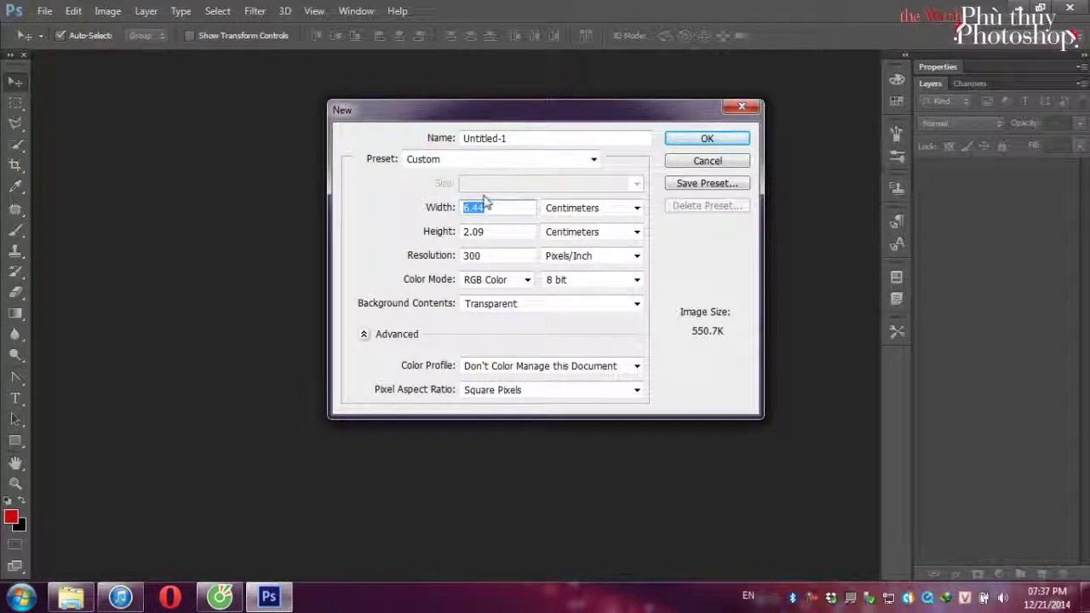
text(30)
double_click(494, 231)
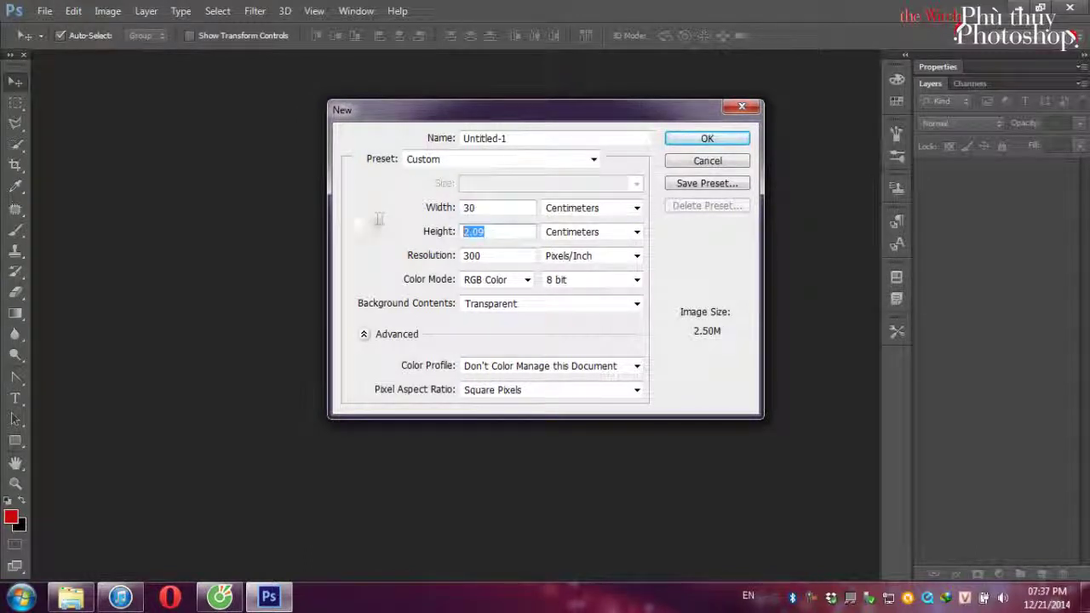
text(20)
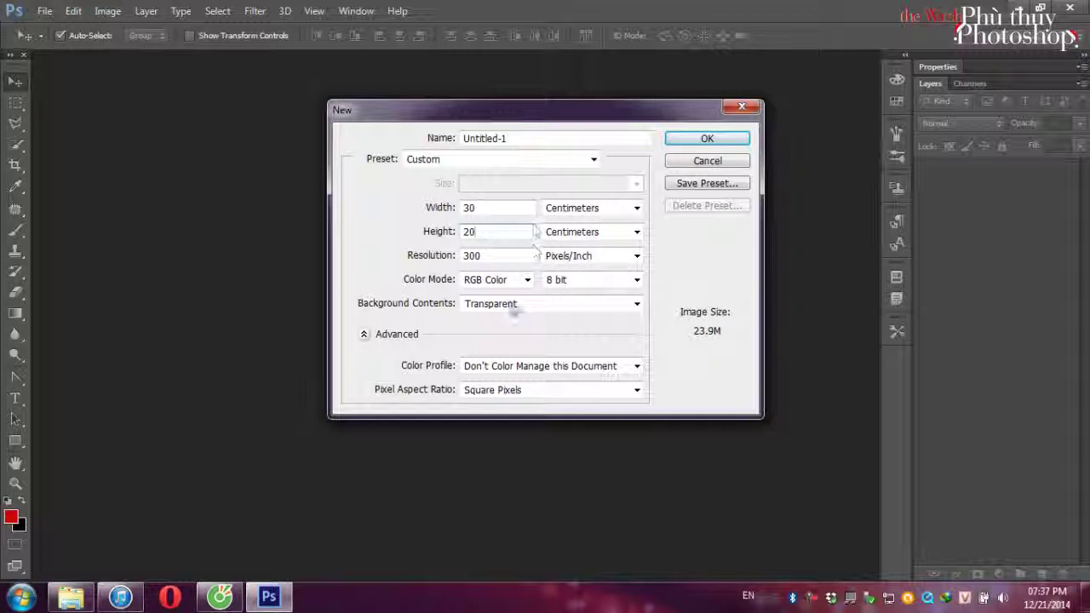
click(513, 306)
click(503, 320)
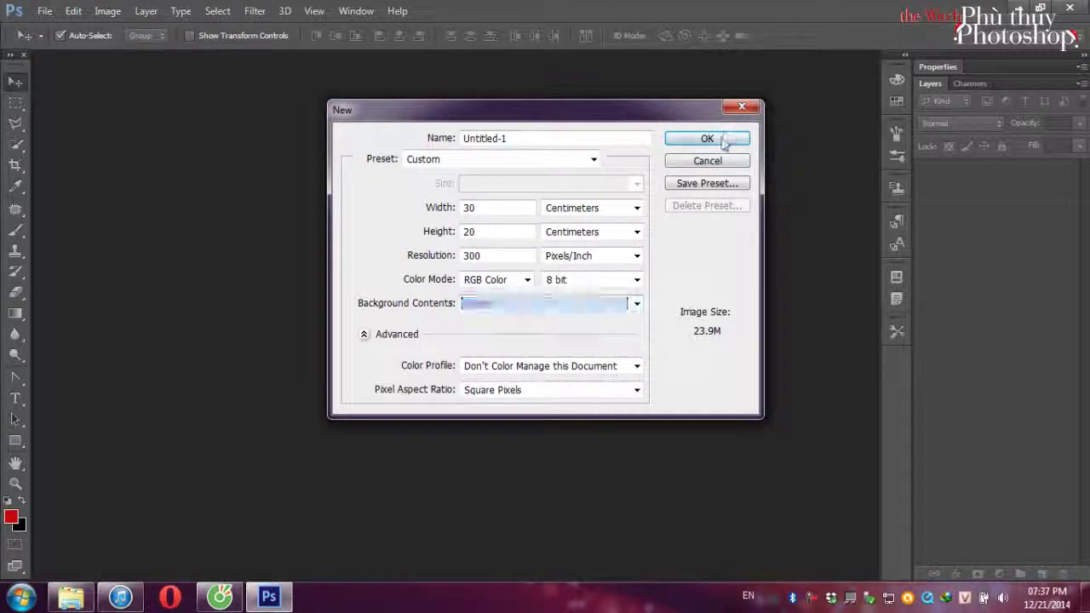
click(720, 142)
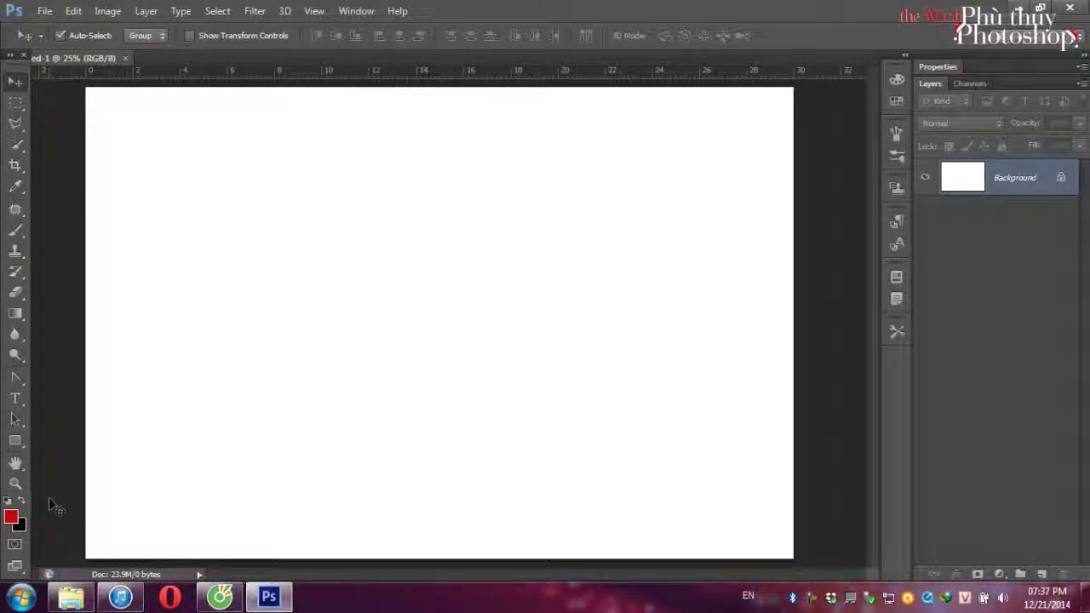
Marquee a vertical strip about 1.6 cm wide and 16 cm tall from the canvas's top-left corner and fill it with red on a new layer.
click(15, 103)
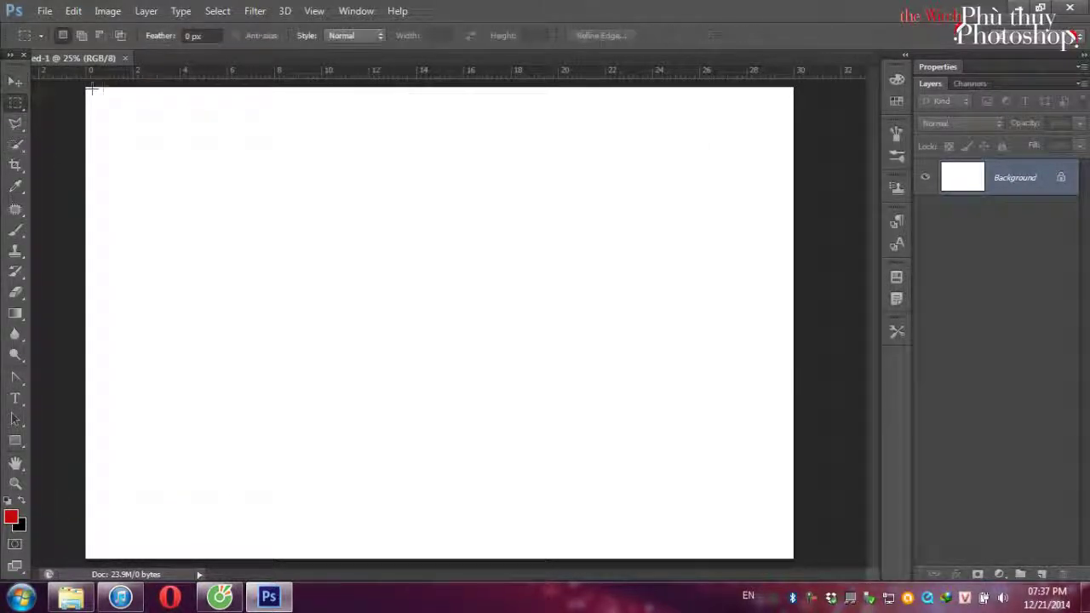
drag(82, 86, 123, 464)
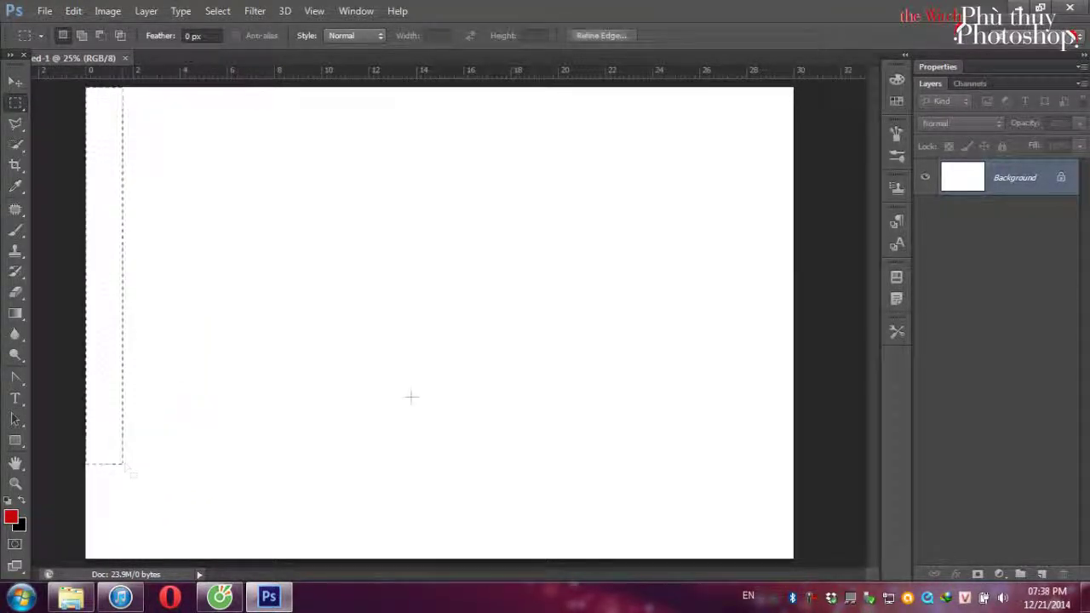
click(1041, 575)
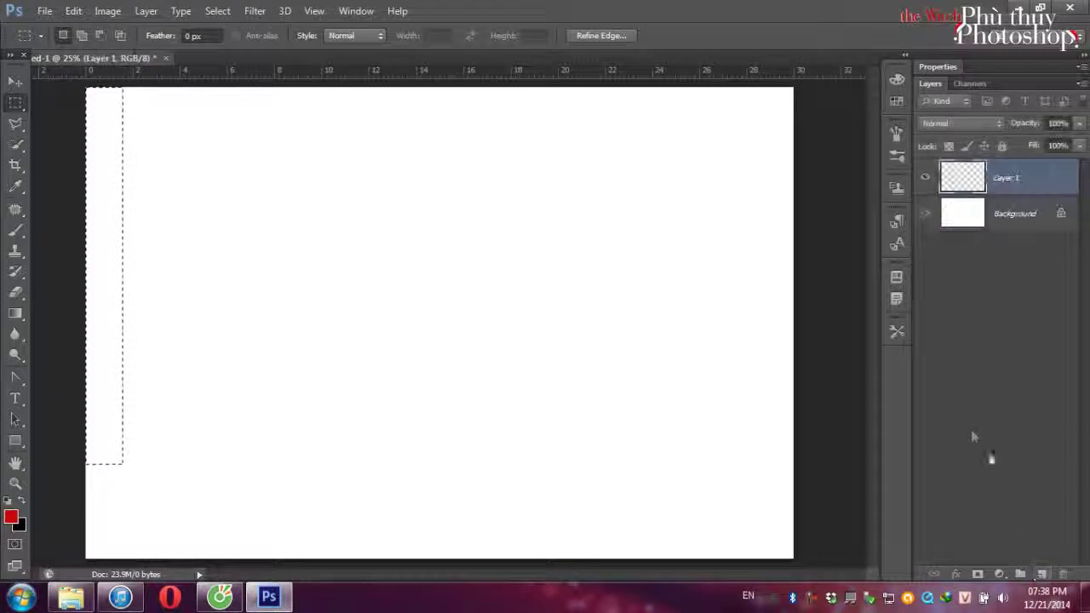
key(alt+BackSpace)
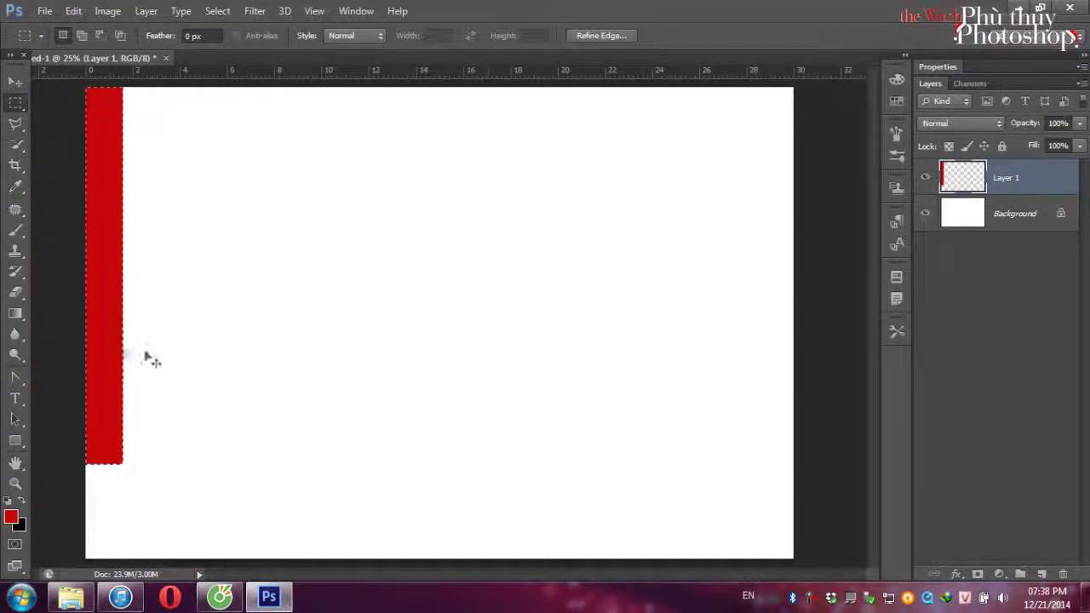
key(ctrl+d)
Duplicate the red stripe three times, placing the copies edge to edge beside the original.
click(16, 81)
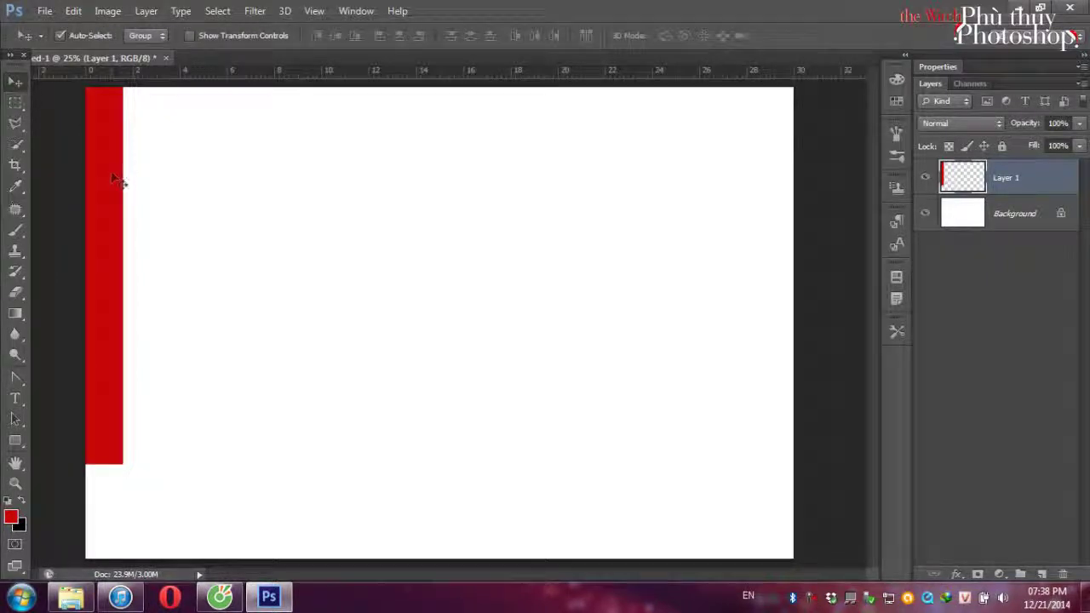
drag(115, 180, 223, 292)
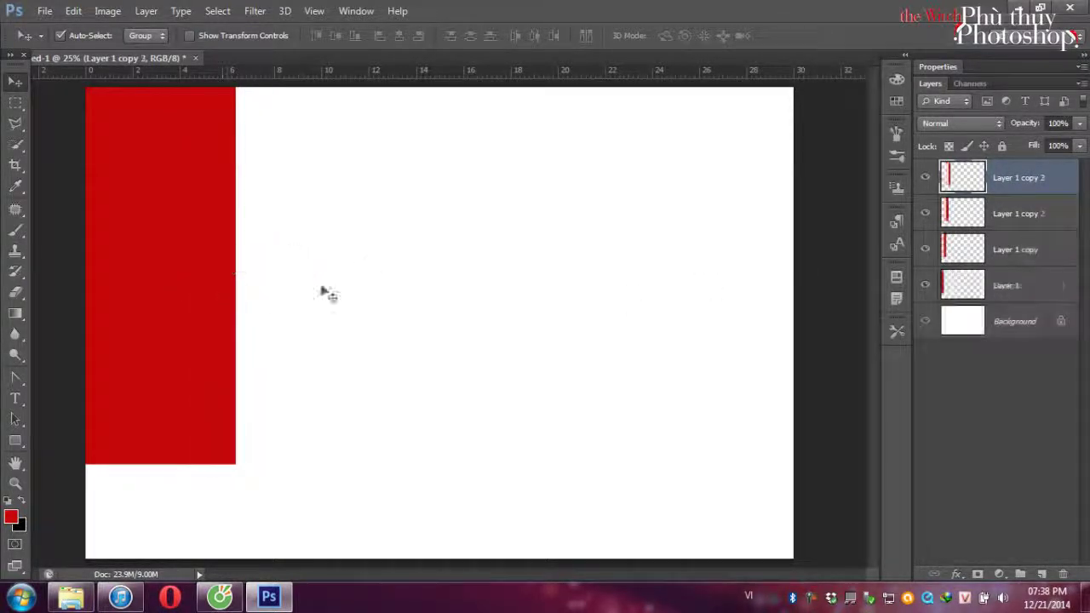
Set the background colour to a lighter red and fill the second stripe, Layer 1 copy, with it.
click(972, 254)
ctrl+click(952, 248)
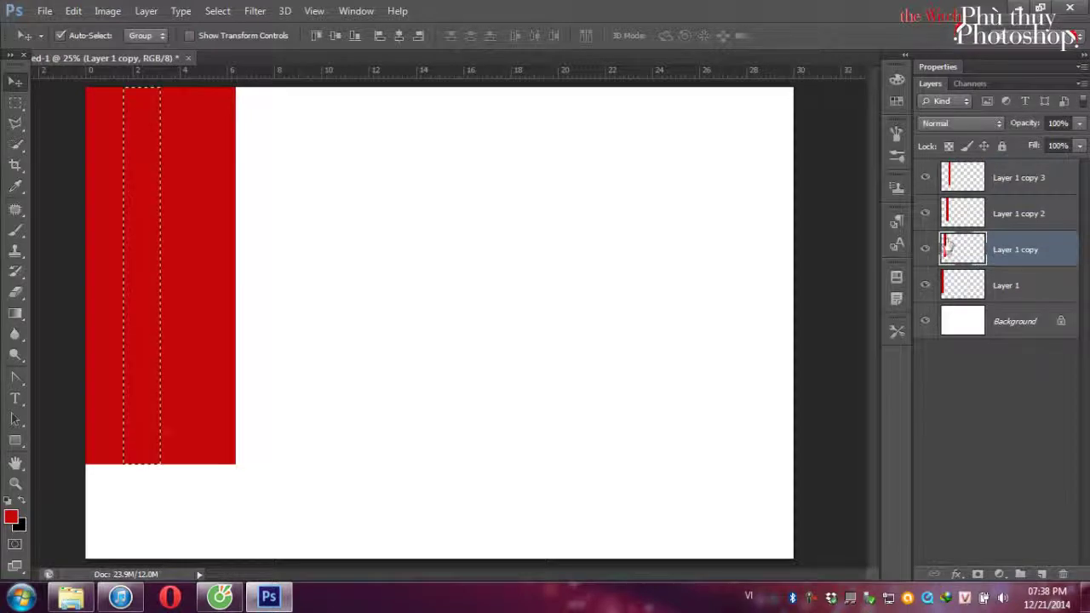
click(19, 526)
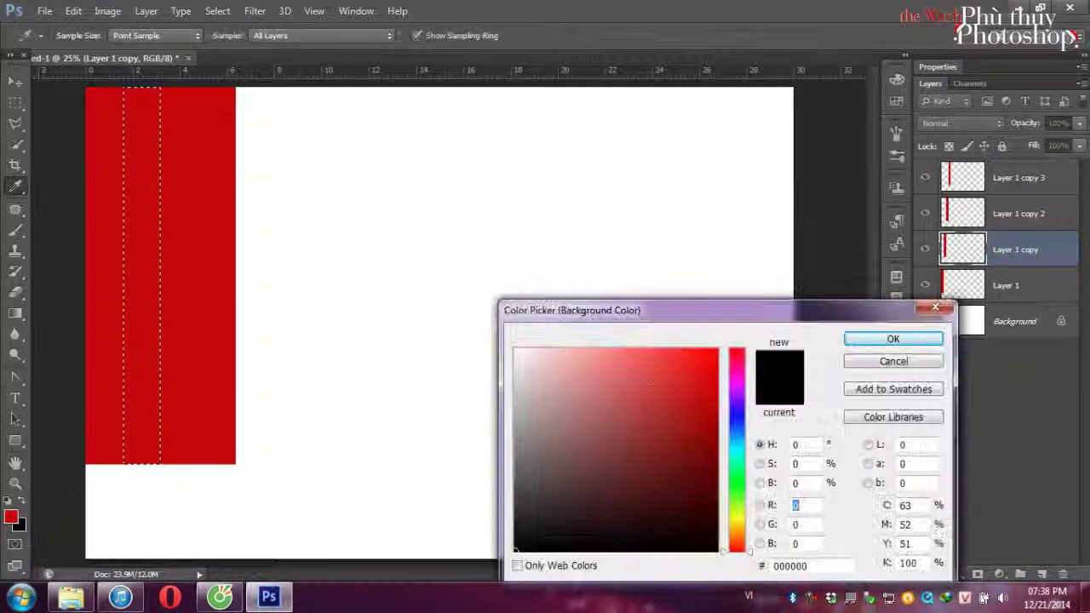
click(683, 355)
mouse_move(683, 356)
mouse_down()
mouse_move(693, 367)
mouse_move(706, 360)
mouse_move(685, 360)
mouse_up()
click(856, 338)
key(v)
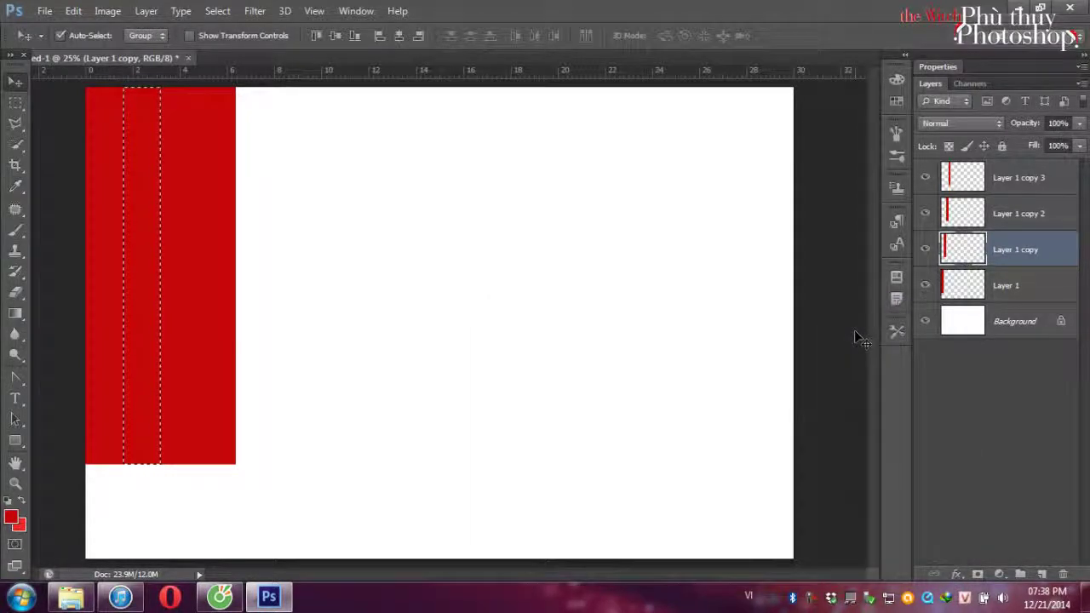
key(ctrl+BackSpace)
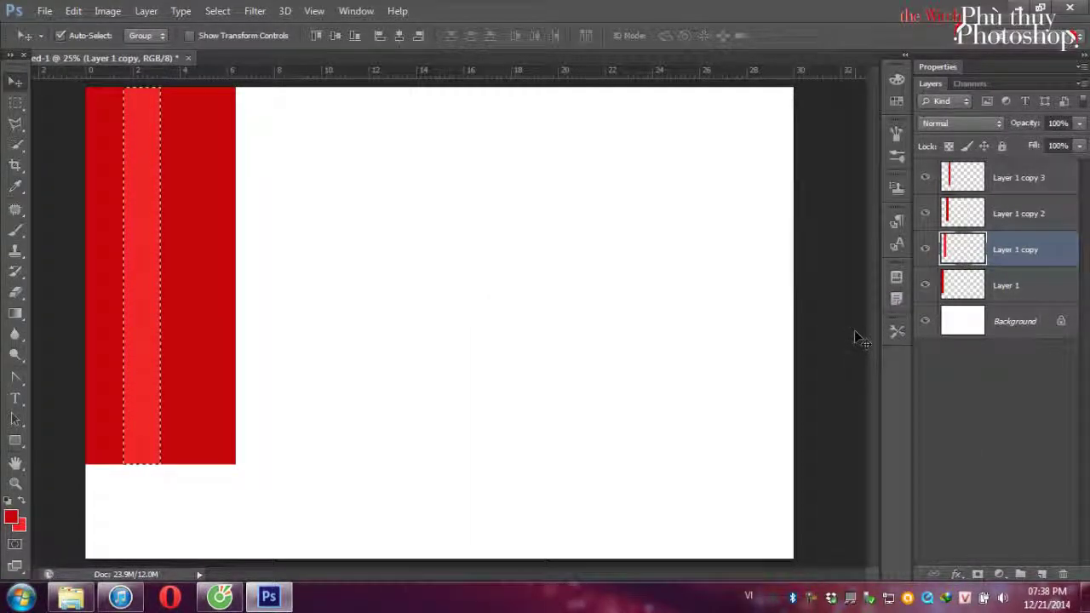
key(ctrl+d)
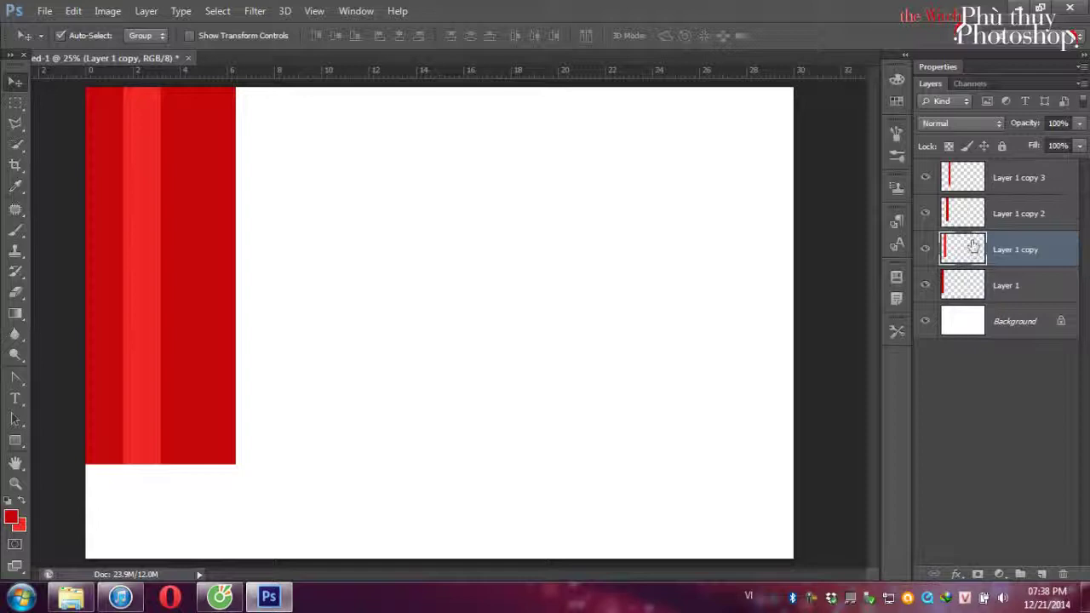
Fill the fourth stripe, Layer 1 copy 3, with the lighter red background colour.
click(975, 180)
ctrl+click(947, 185)
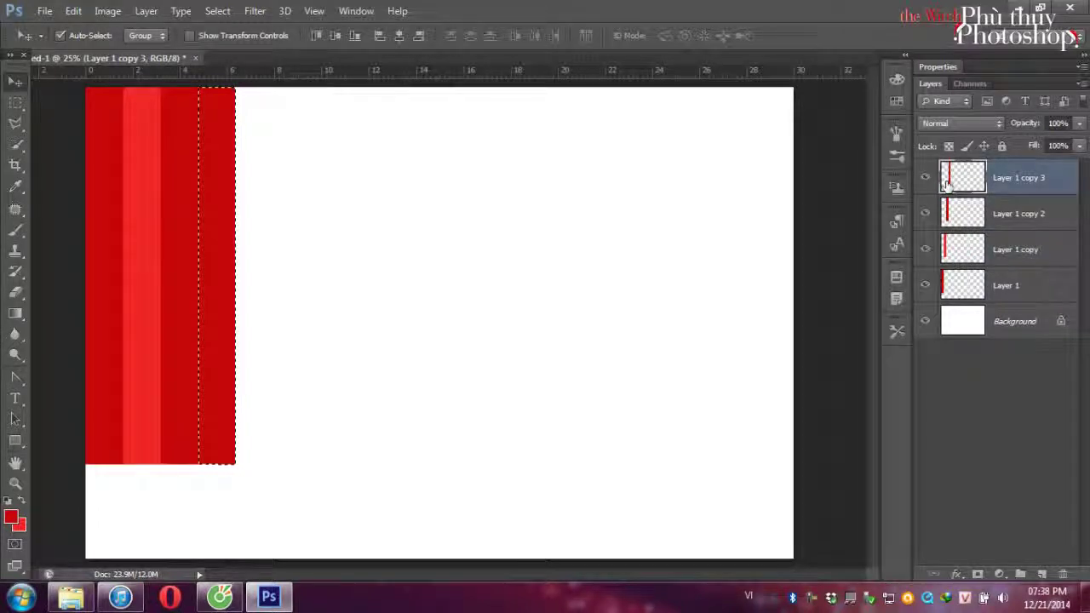
key(Delete)
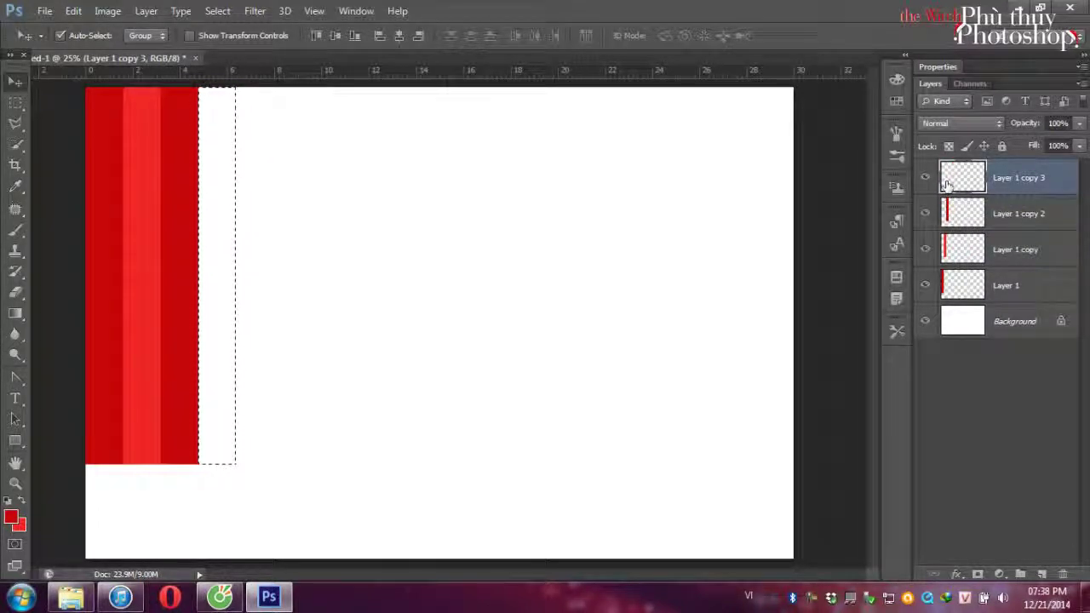
key(alt+BackSpace)
key(ctrl+BackSpace)
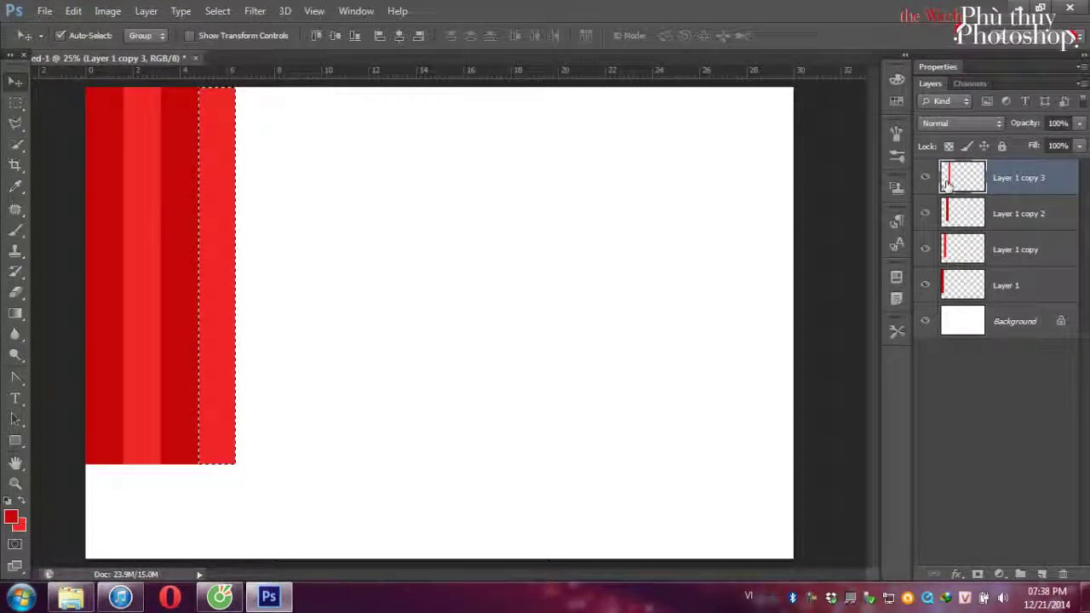
key(ctrl+d)
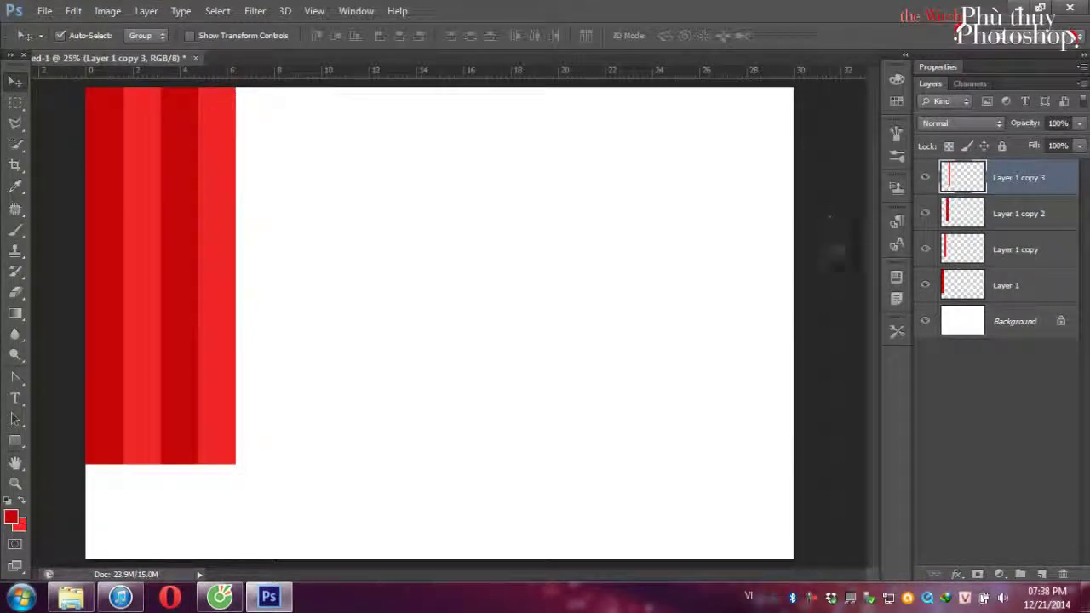
Merge the four stripe layers into one and duplicate the striped block four times to span the full canvas width.
shift+click(1004, 283)
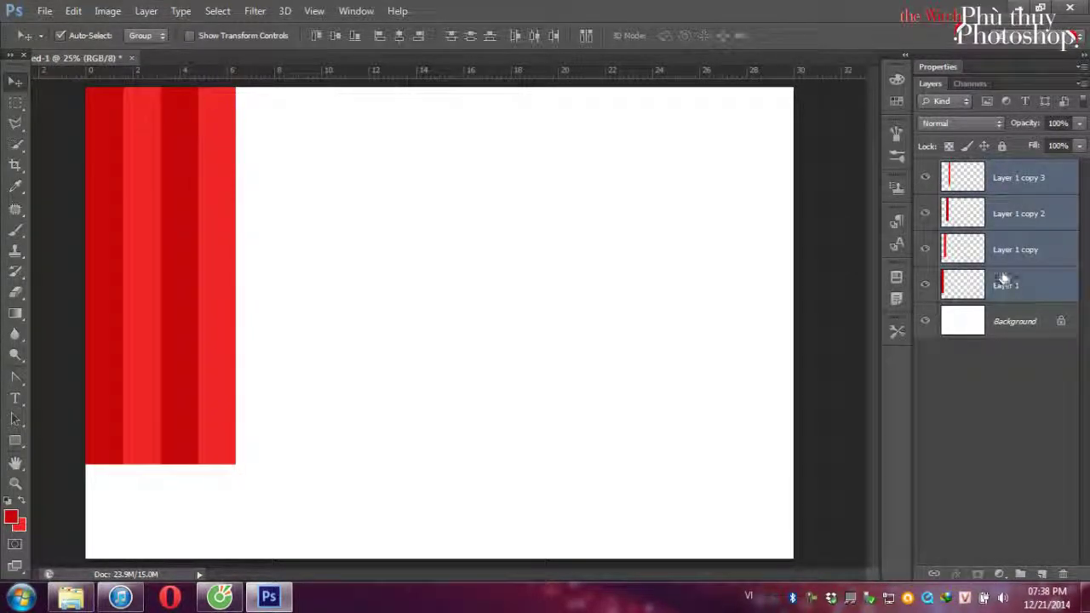
key(ctrl+e)
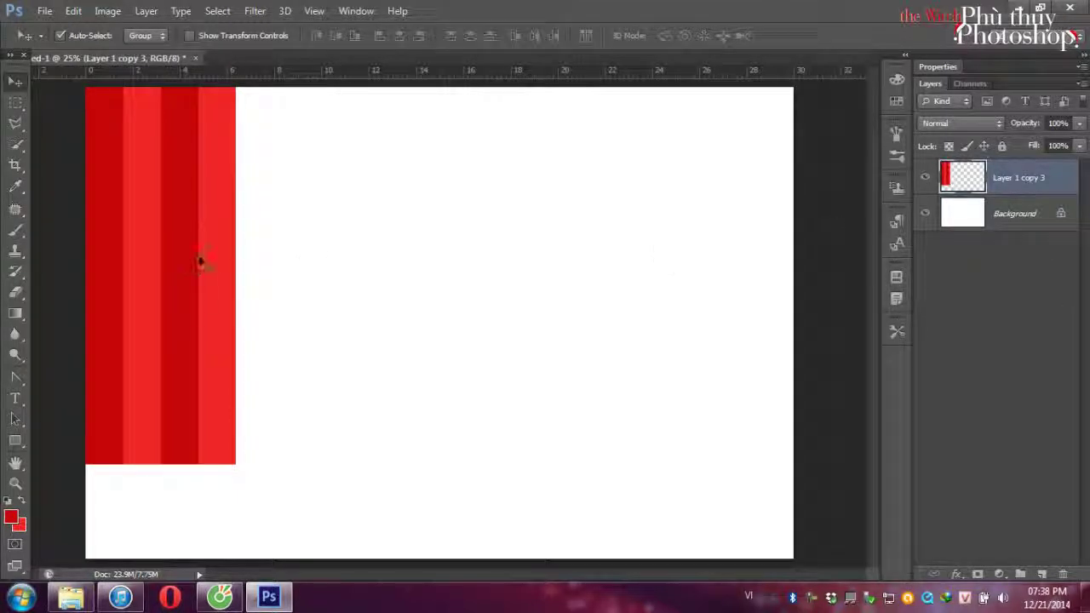
drag(201, 261, 762, 305)
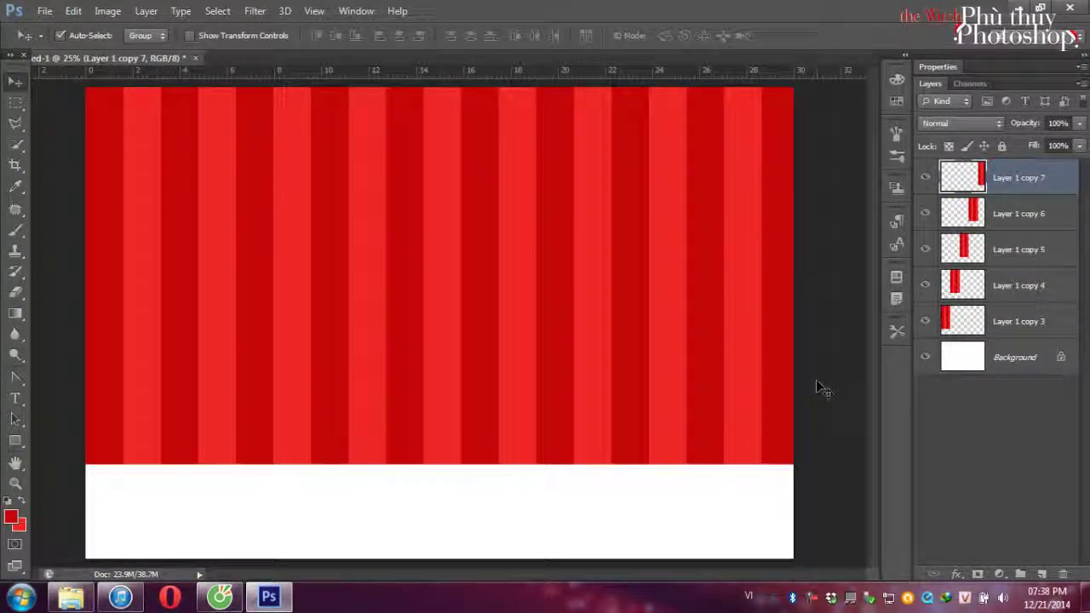
Merge the five striped block layers into one layer and duplicate the merged layer.
shift+click(1002, 320)
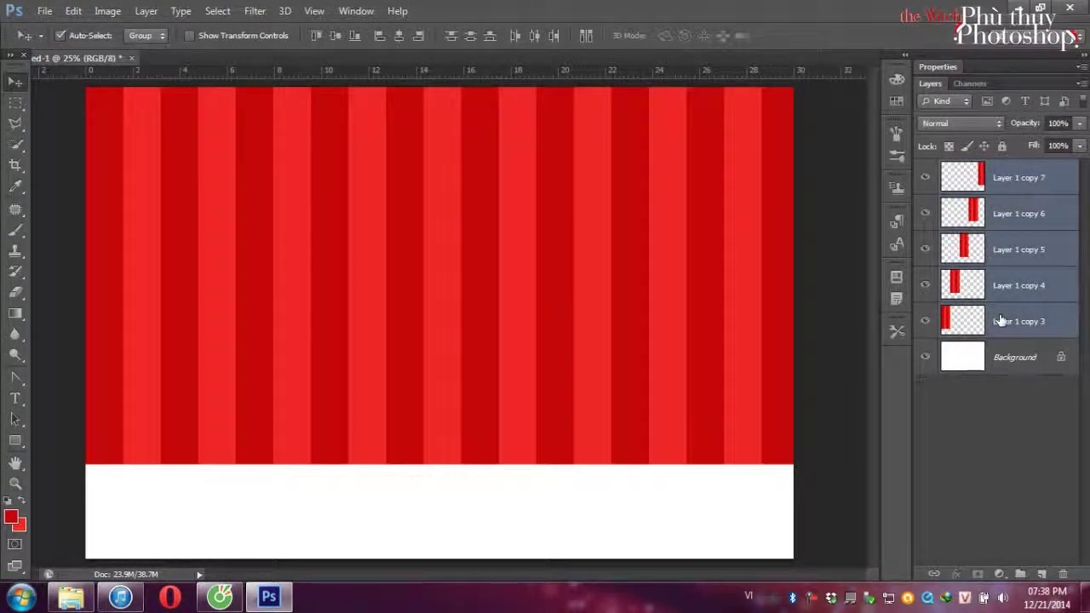
key(ctrl+e)
key(ctrl+j)
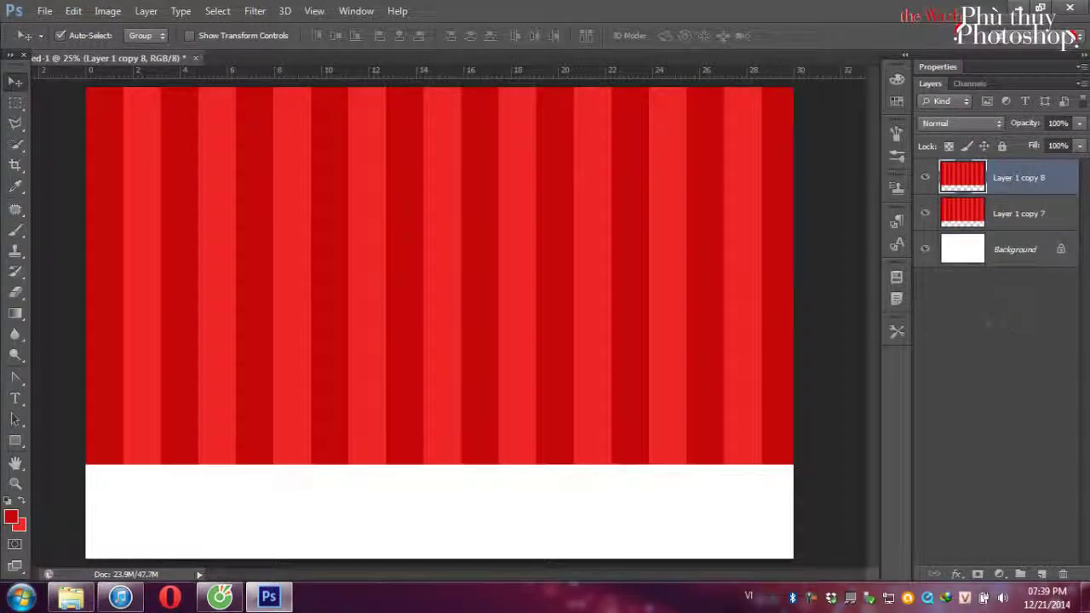
Flip the duplicated striped layer vertically with Free Transform and move it straight down against the lower edge of the original stripes.
right_click(450, 292)
click(406, 293)
key(ctrl+t)
right_click(410, 289)
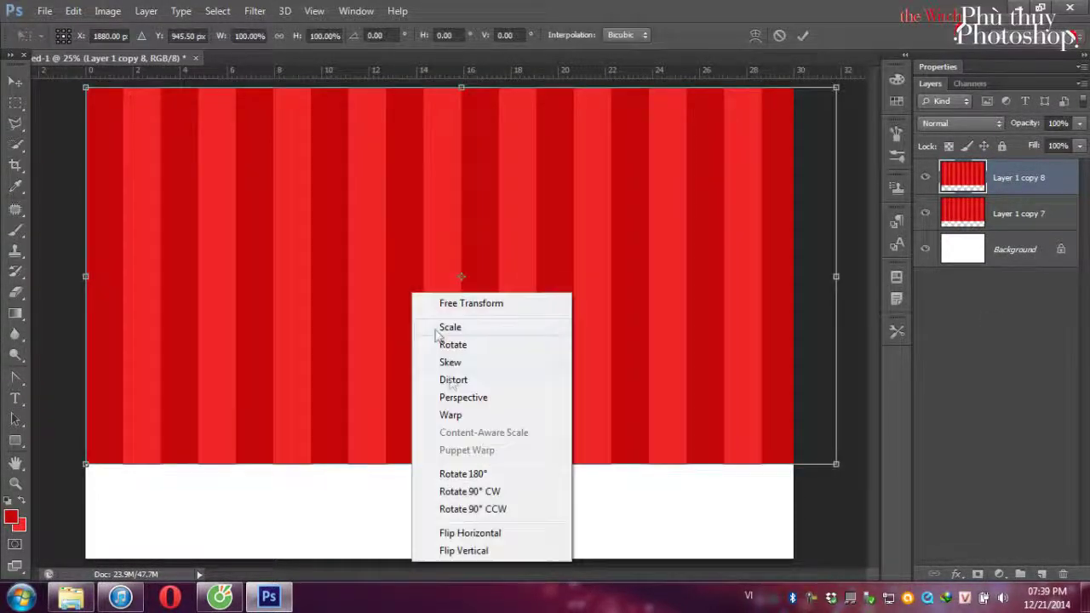
click(467, 550)
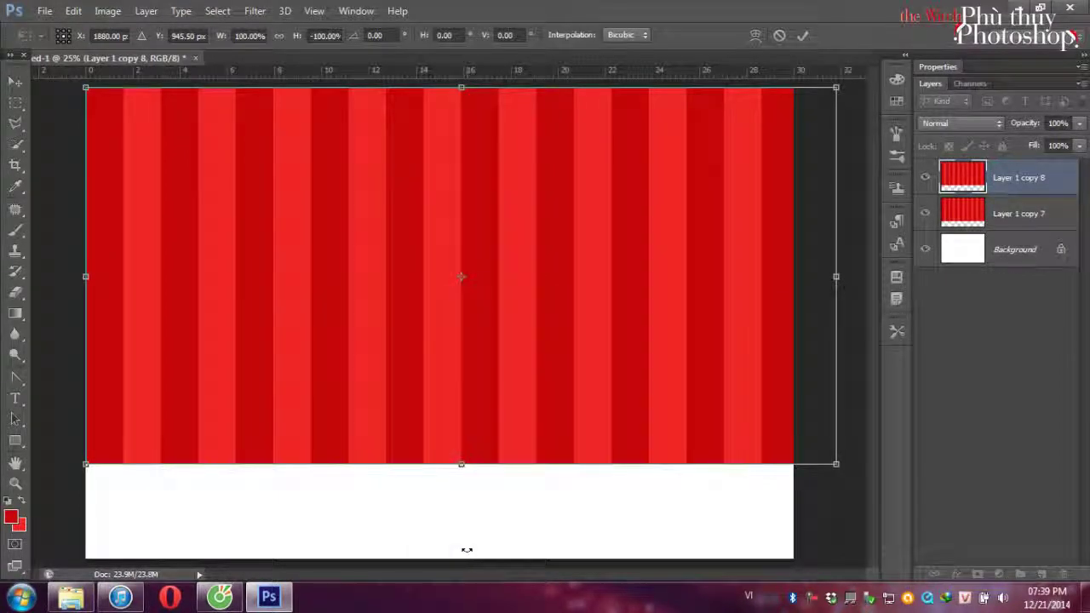
key(ctrl+minus)
key(ctrl+minus)
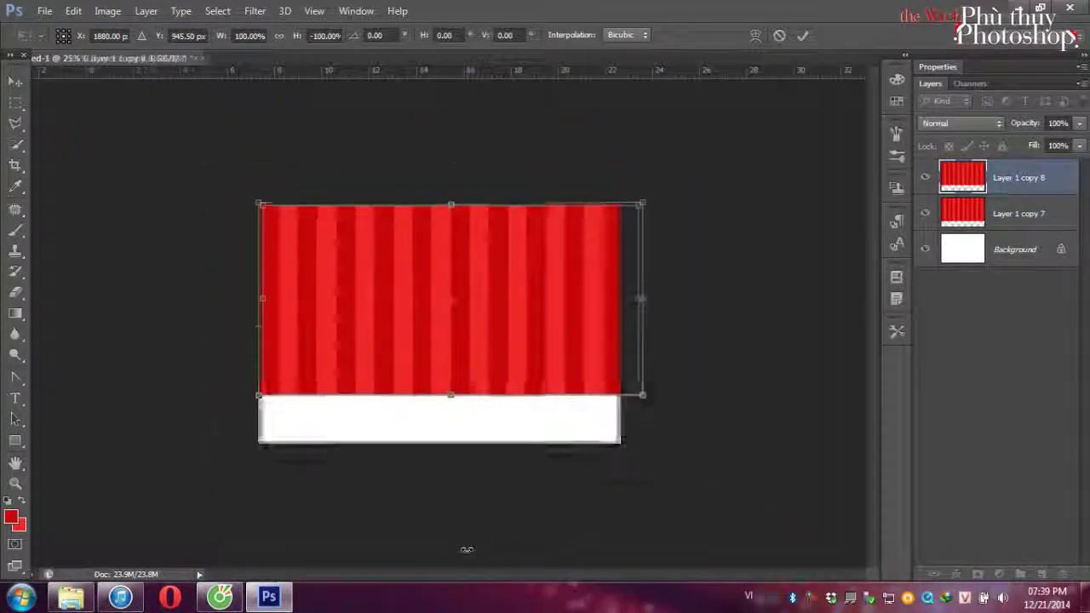
drag(484, 280, 482, 424)
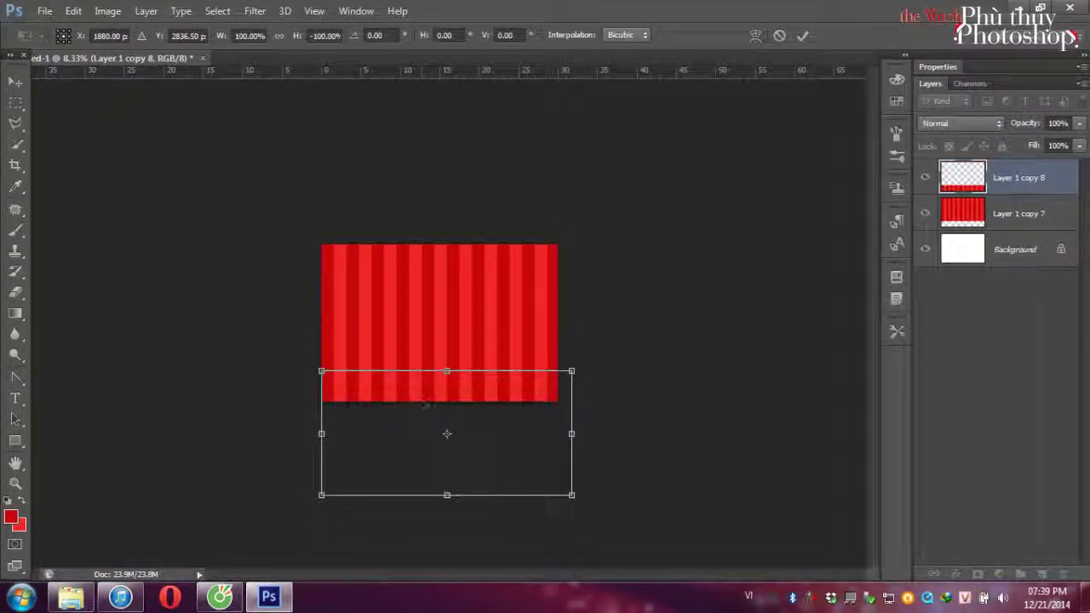
Skew the flipped stripe layer's lower corners outward on both sides to form a floor in perspective.
right_click(423, 400)
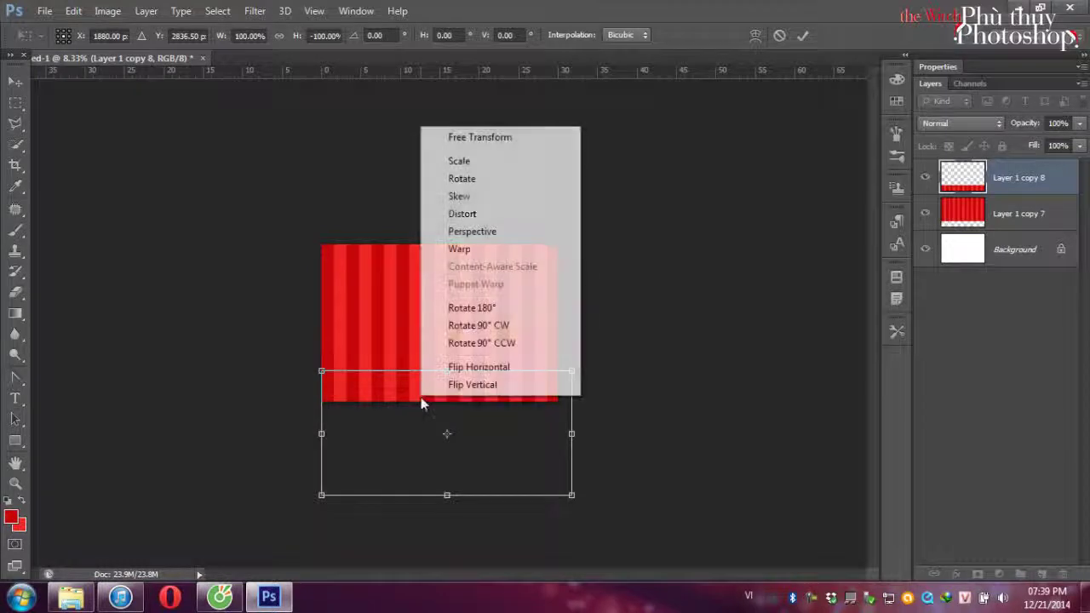
click(458, 197)
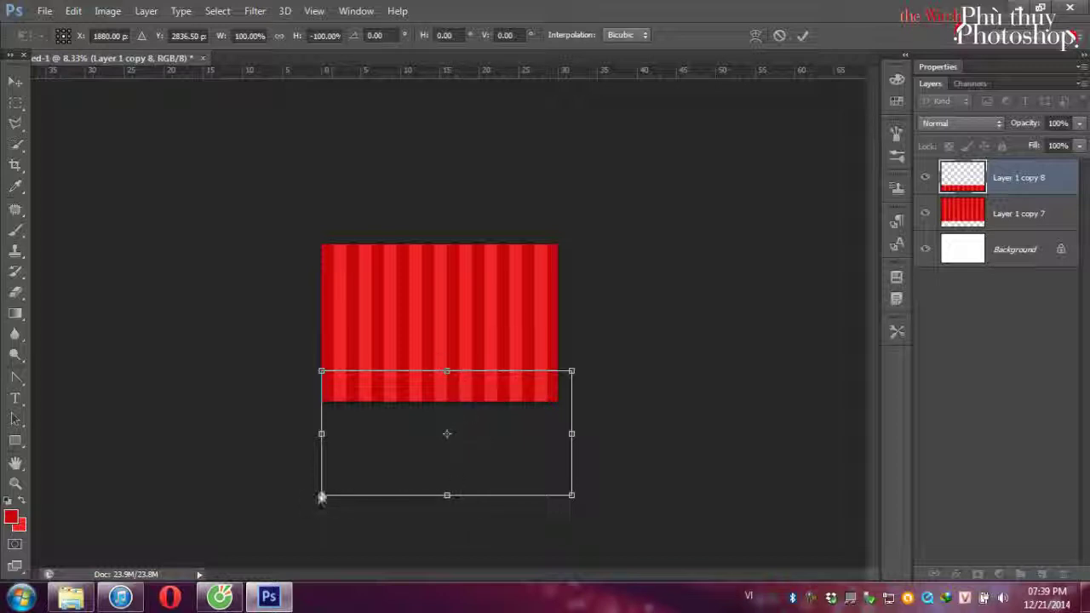
drag(323, 497, 253, 494)
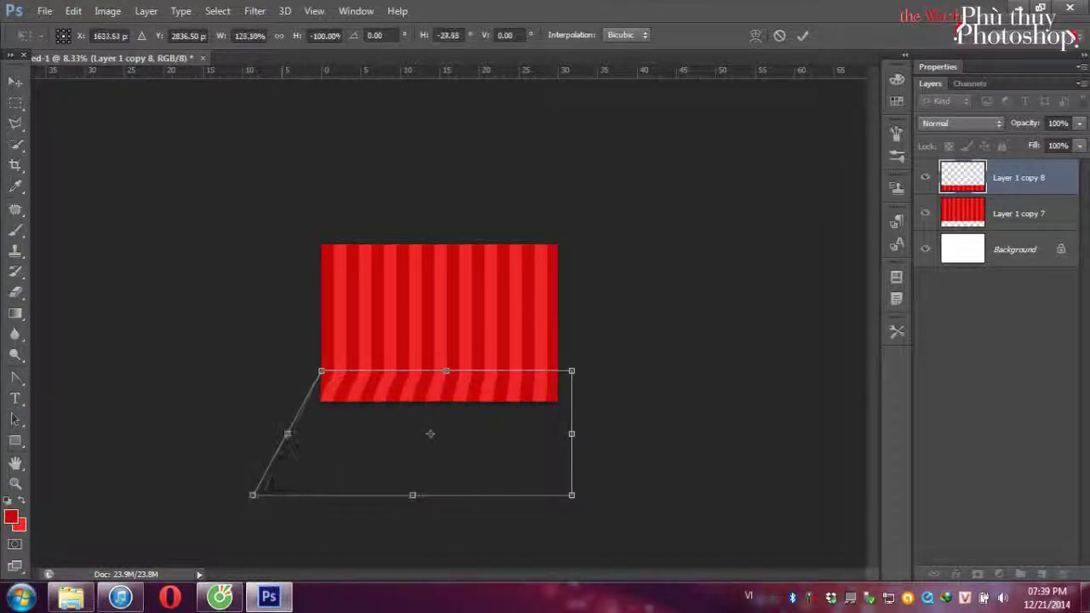
drag(571, 496, 800, 497)
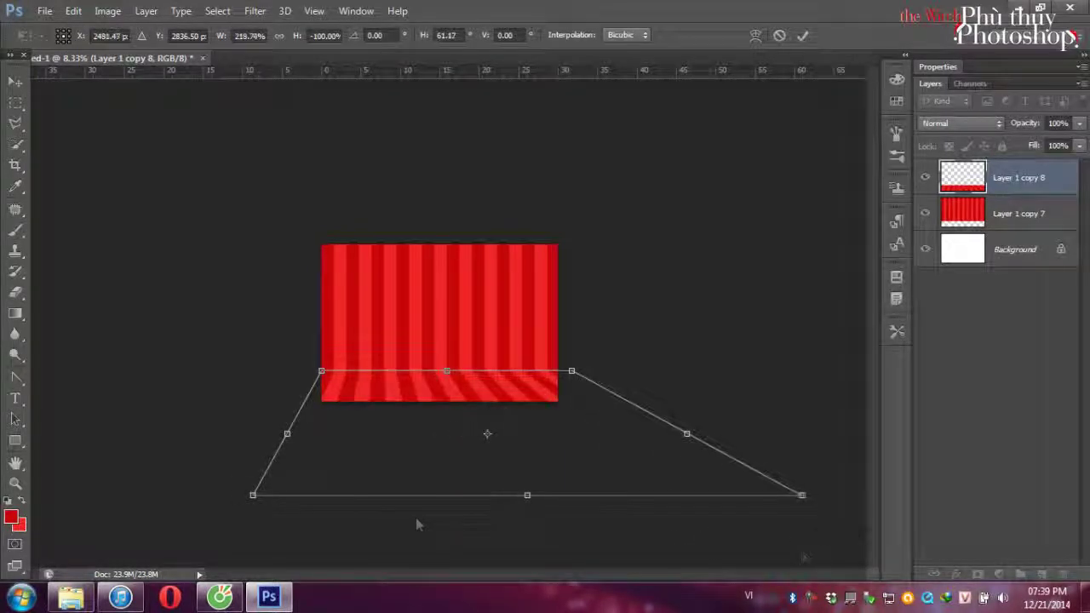
drag(252, 497, 33, 495)
key(Return)
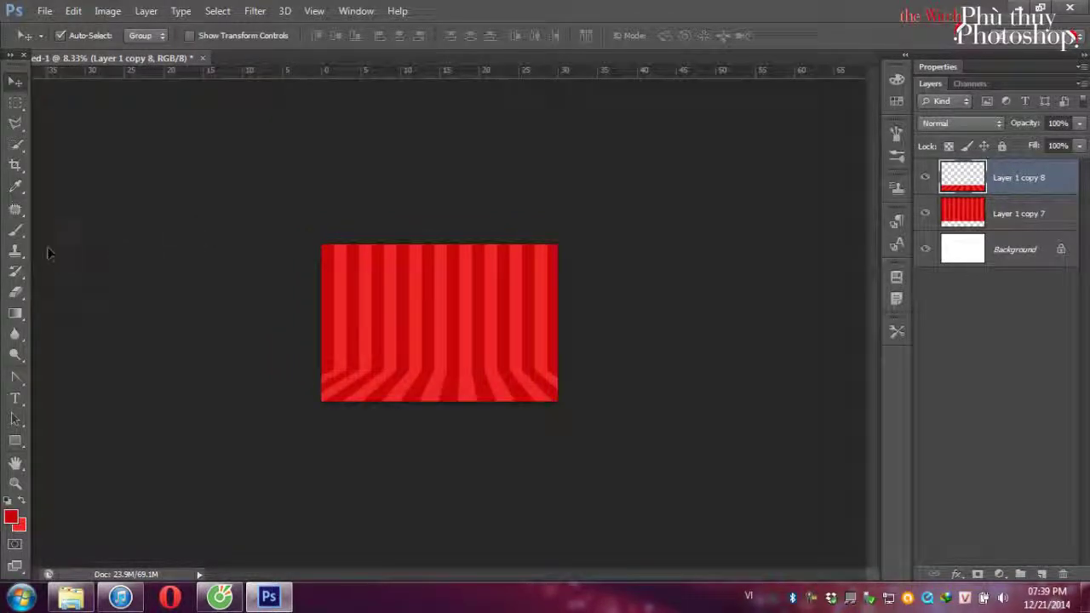
Keep the rulers in centimeters and place a vertical guide at the canvas centre, at about 15 cm.
drag(6, 61, 12, 68)
right_click(212, 75)
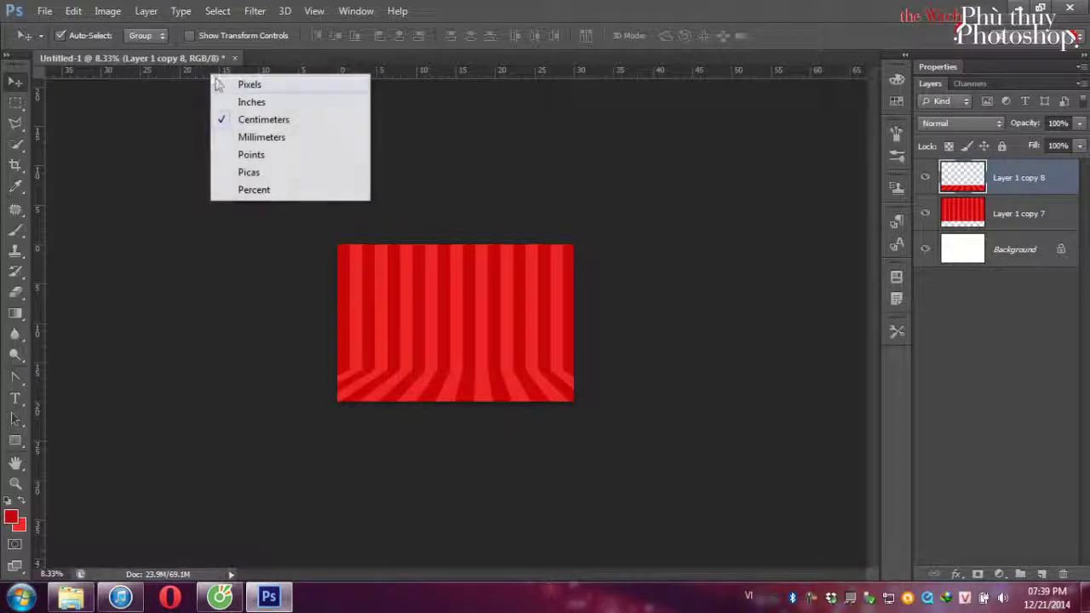
click(256, 119)
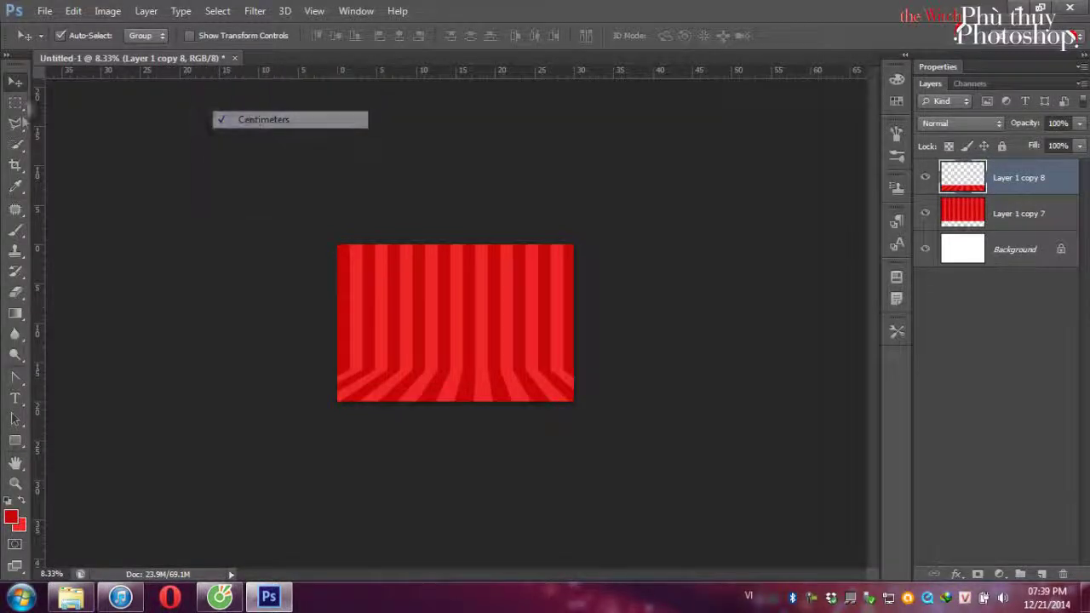
drag(37, 176, 458, 256)
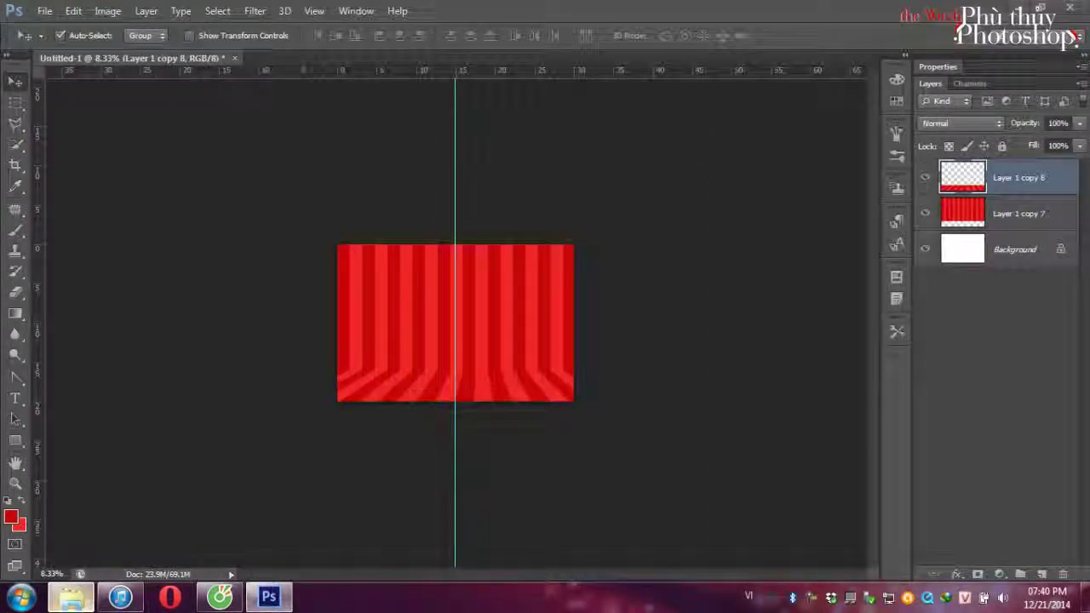
Open Red-Ribbon.png from the xmas folder in Photoshop, copy its contents and paste them into the striped backdrop.
click(71, 597)
click(1014, 457)
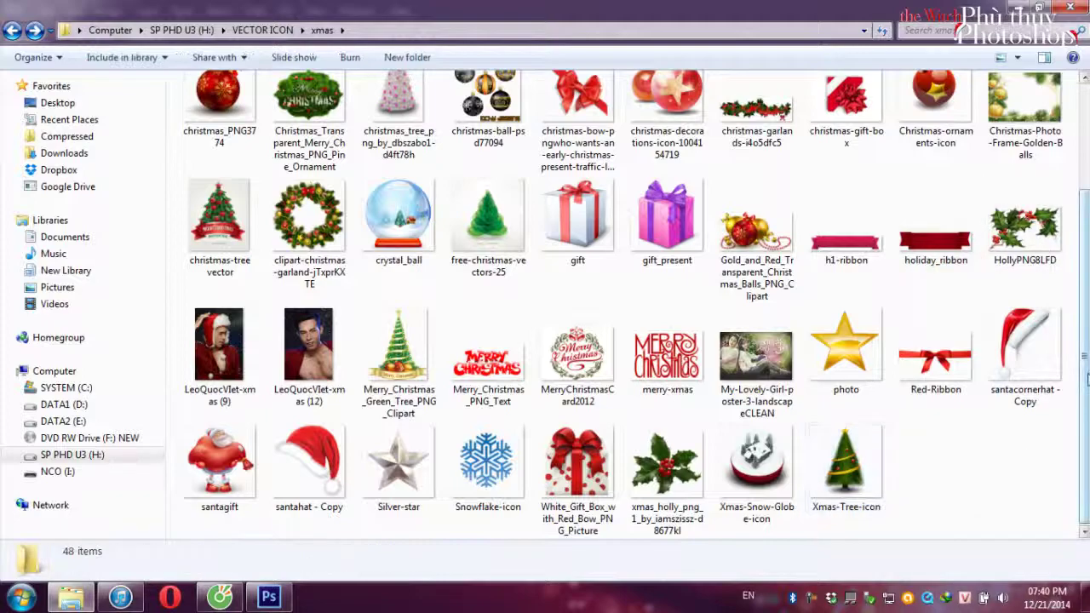
scroll(1015, 457, up, 3)
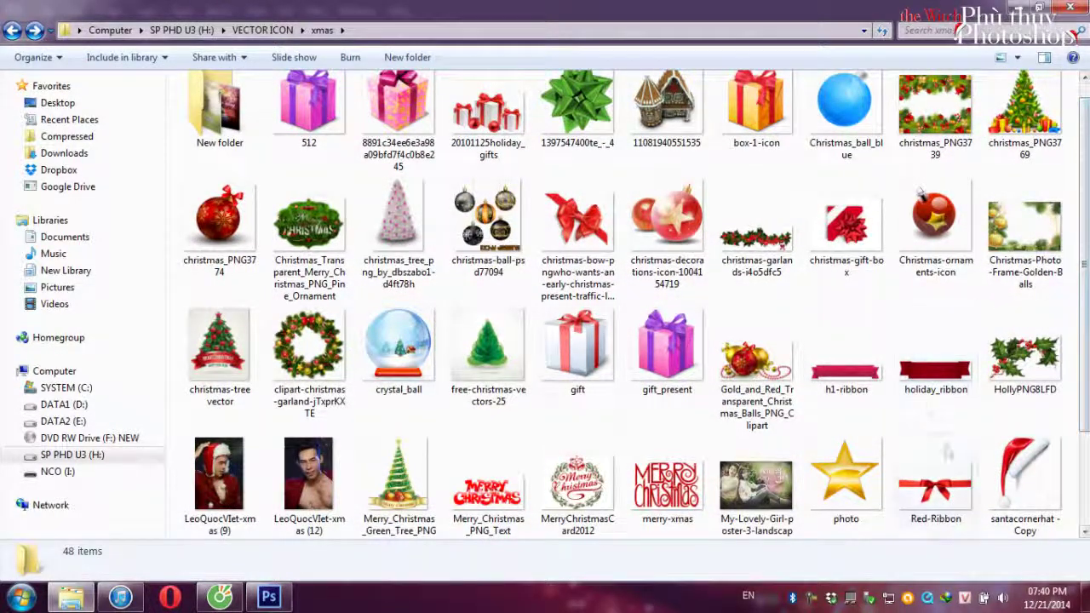
click(936, 504)
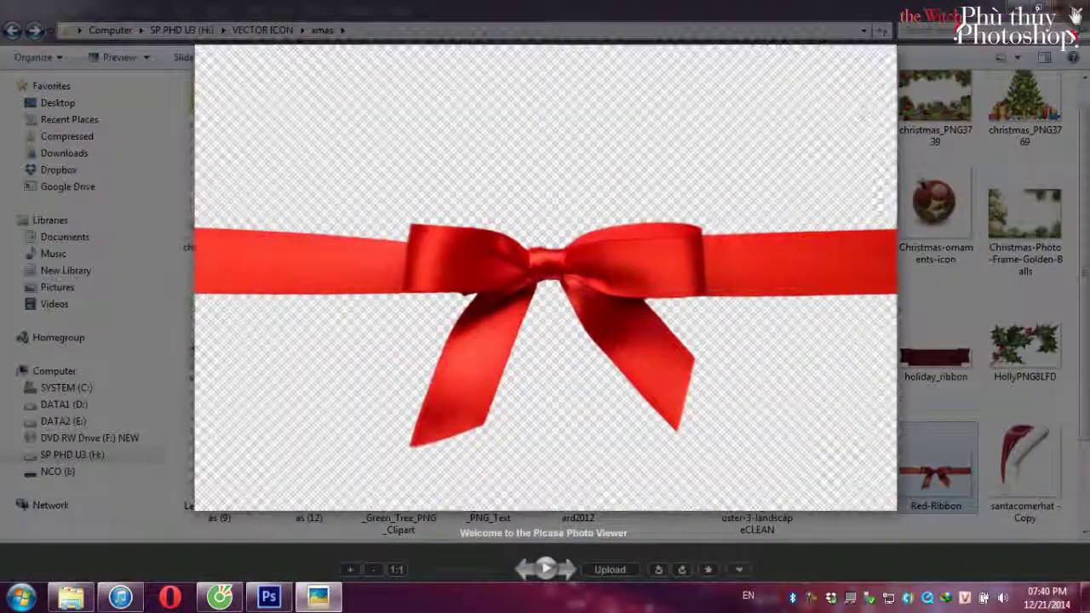
key(Escape)
drag(931, 492, 992, 424)
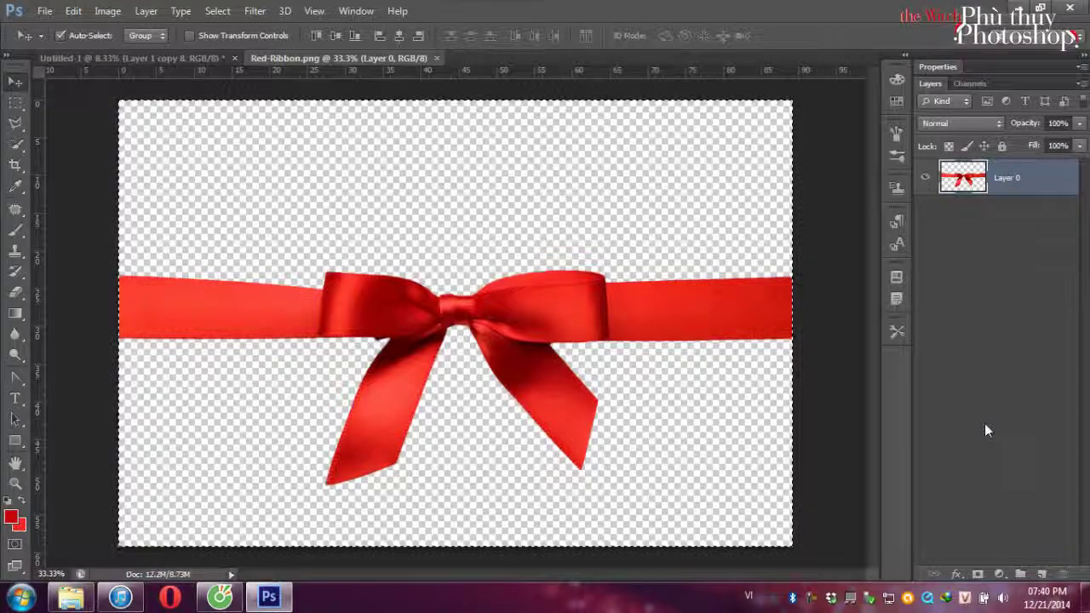
key(ctrl+w)
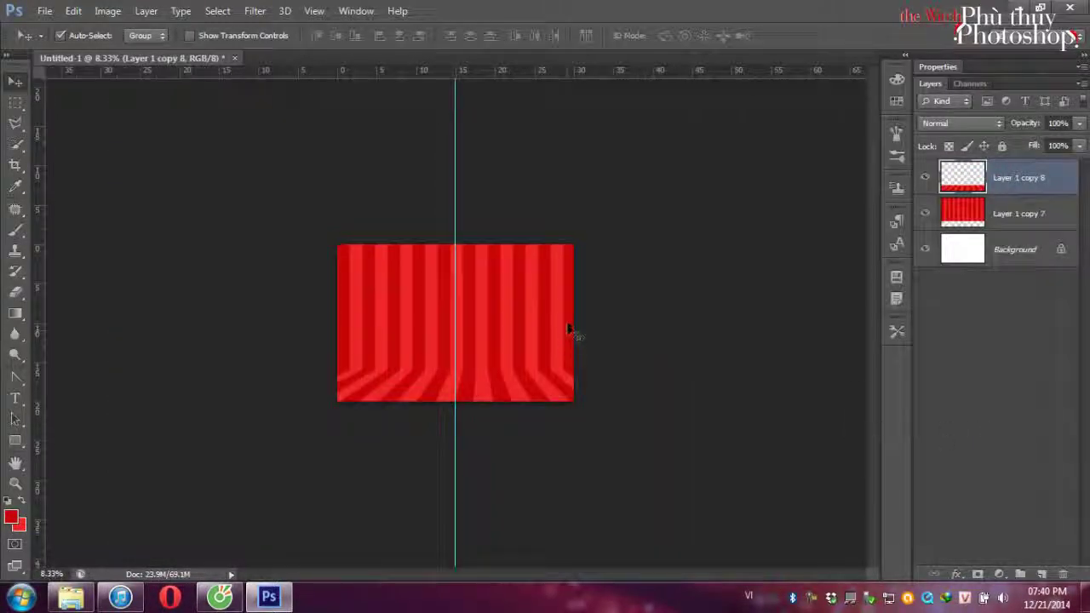
key(ctrl+v)
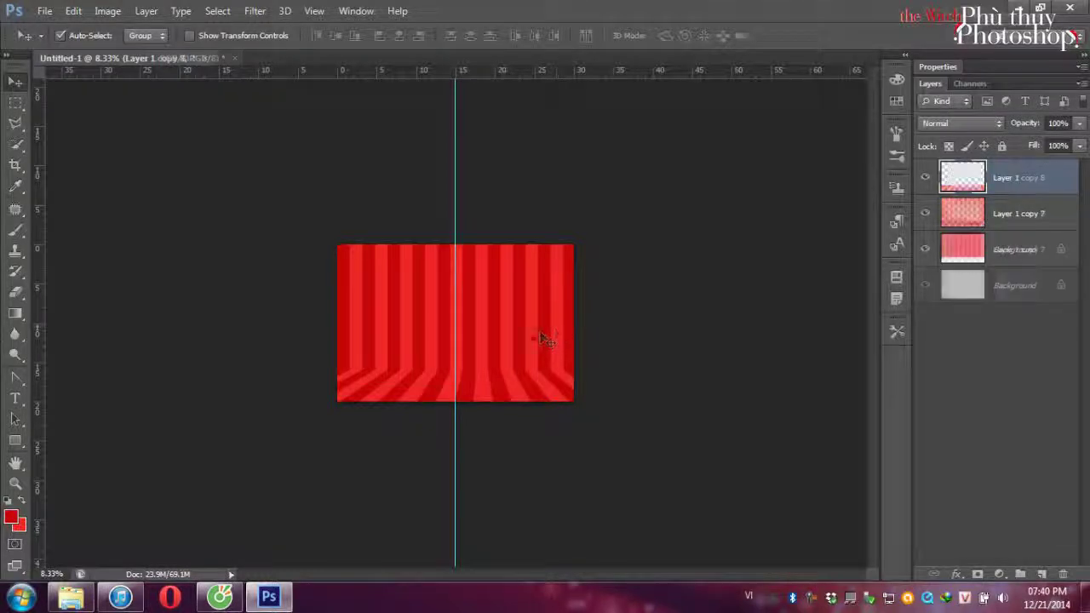
Scale the ribbon to about 43%, rotate it 30° and move it across the canvas's upper-right corner.
key(ctrl+t)
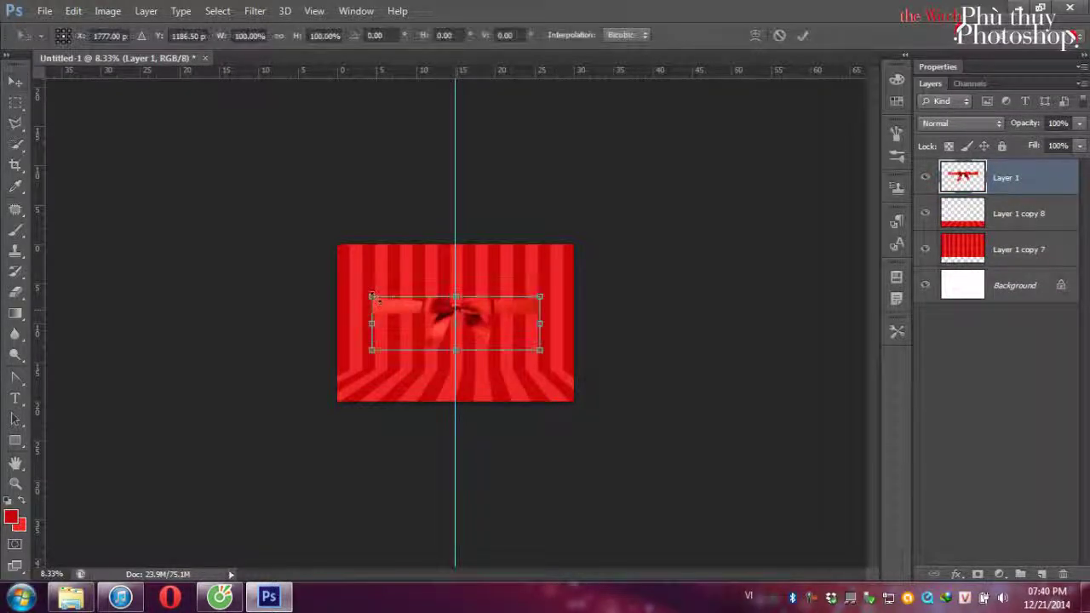
drag(369, 293, 466, 326)
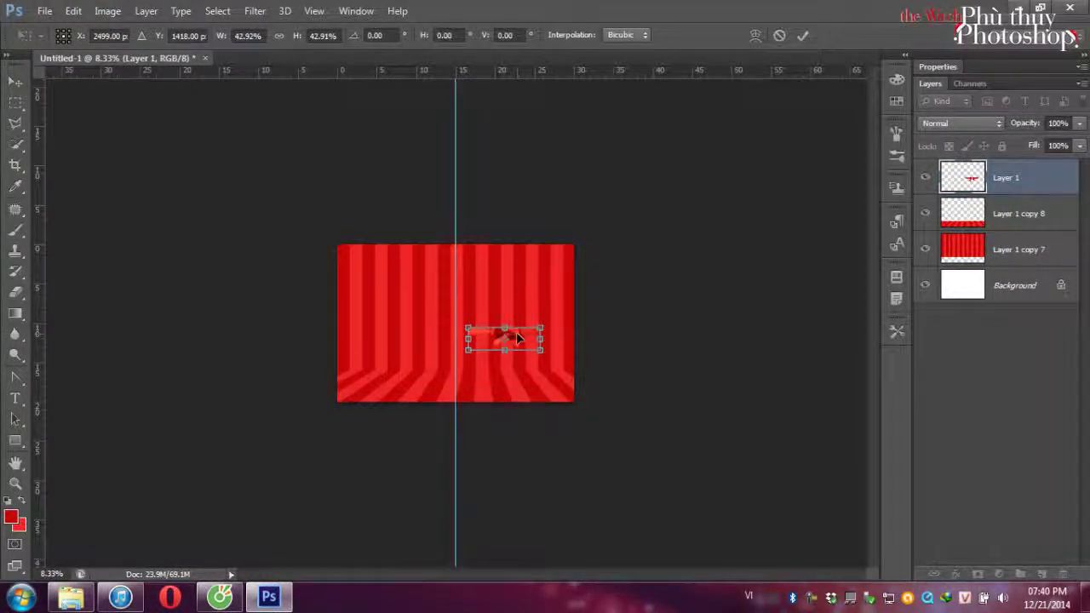
key(ctrl+plus)
key(ctrl+plus)
key(ctrl+plus)
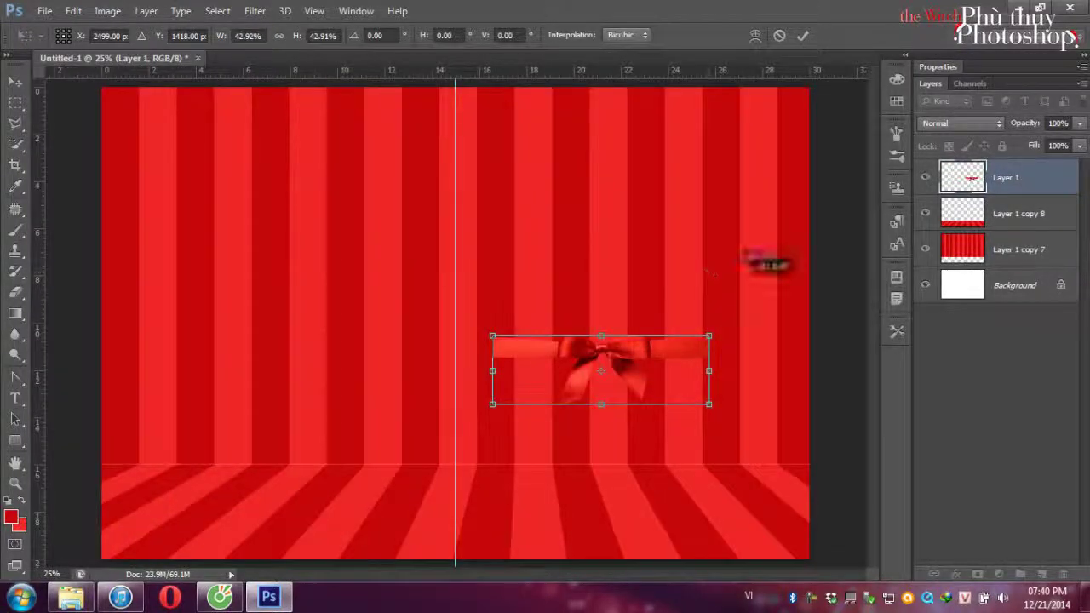
drag(728, 285, 757, 349)
drag(662, 392, 793, 166)
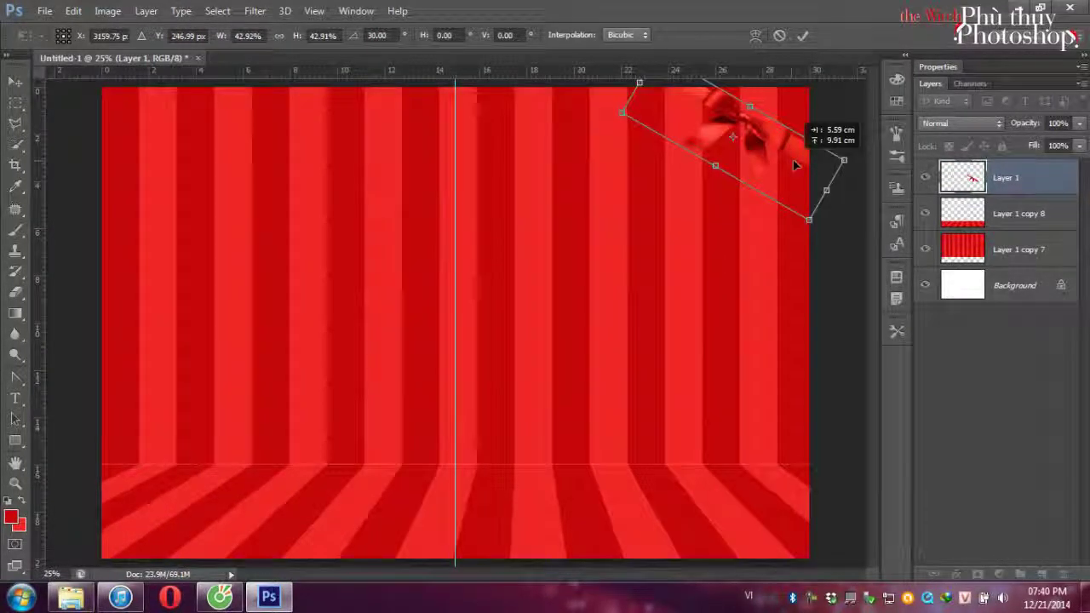
key(Return)
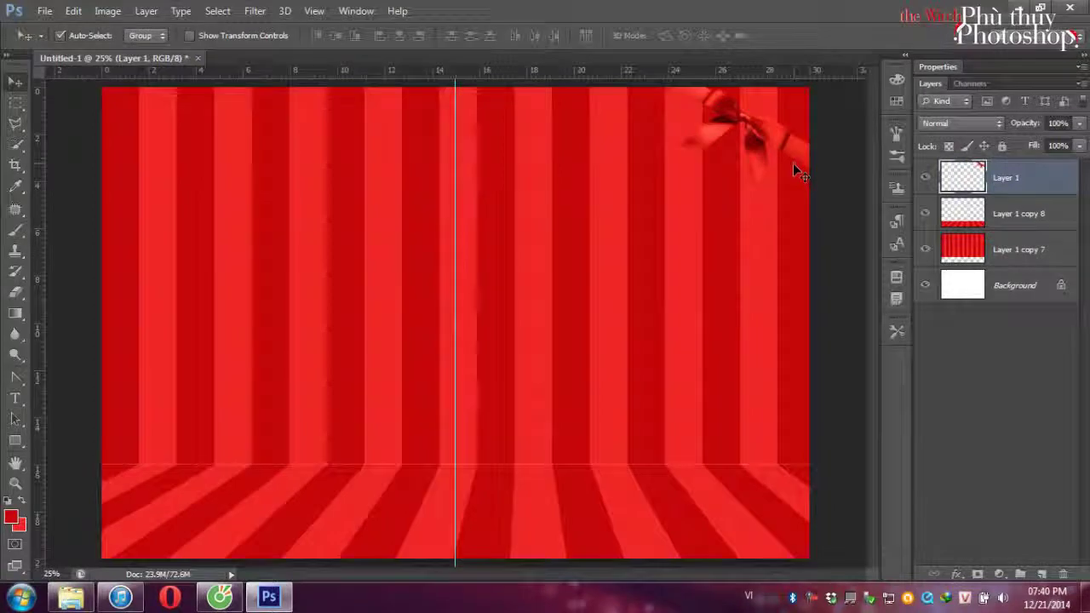
Recolour the ribbon gold with Hue/Saturation, setting Hue to +43.
key(ctrl+u)
drag(747, 85, 653, 293)
drag(644, 400, 687, 445)
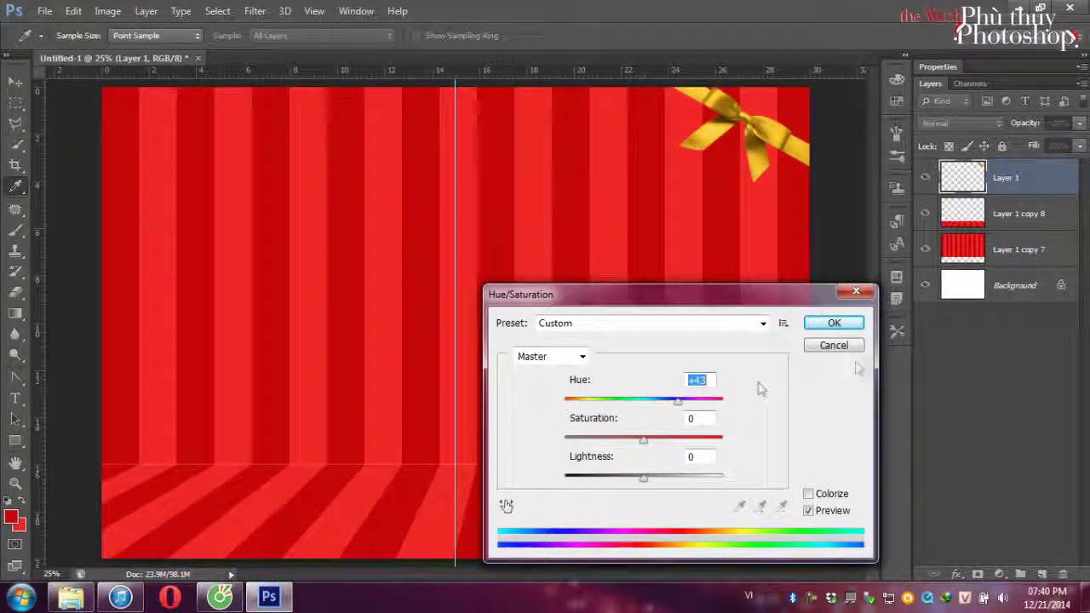
click(834, 324)
Move the striped floor layer, Layer 1 copy 8, slightly up to close the gap below the wall stripes.
key(v)
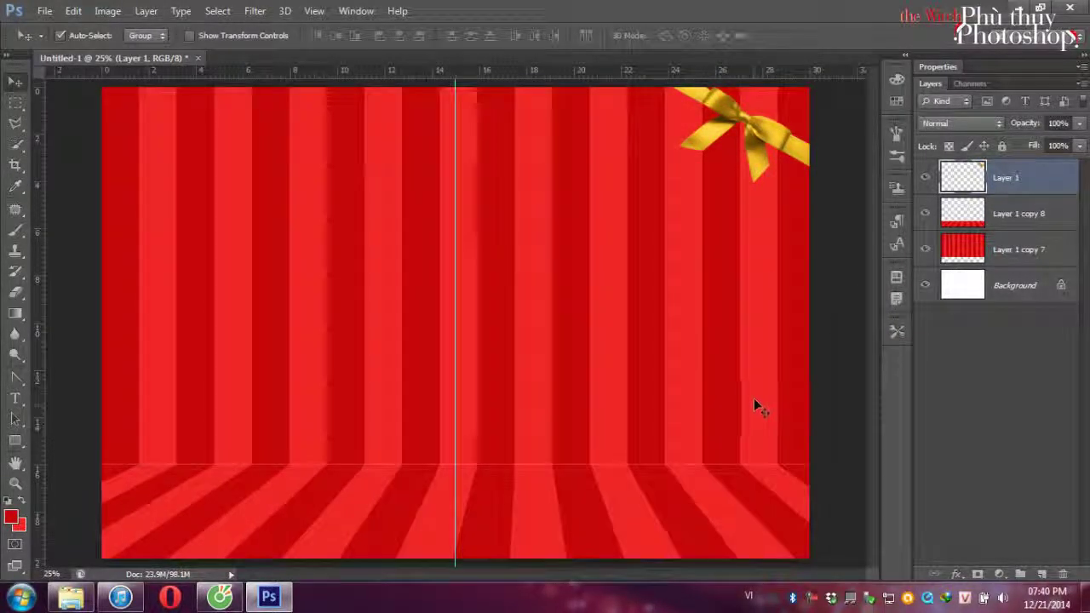
click(684, 487)
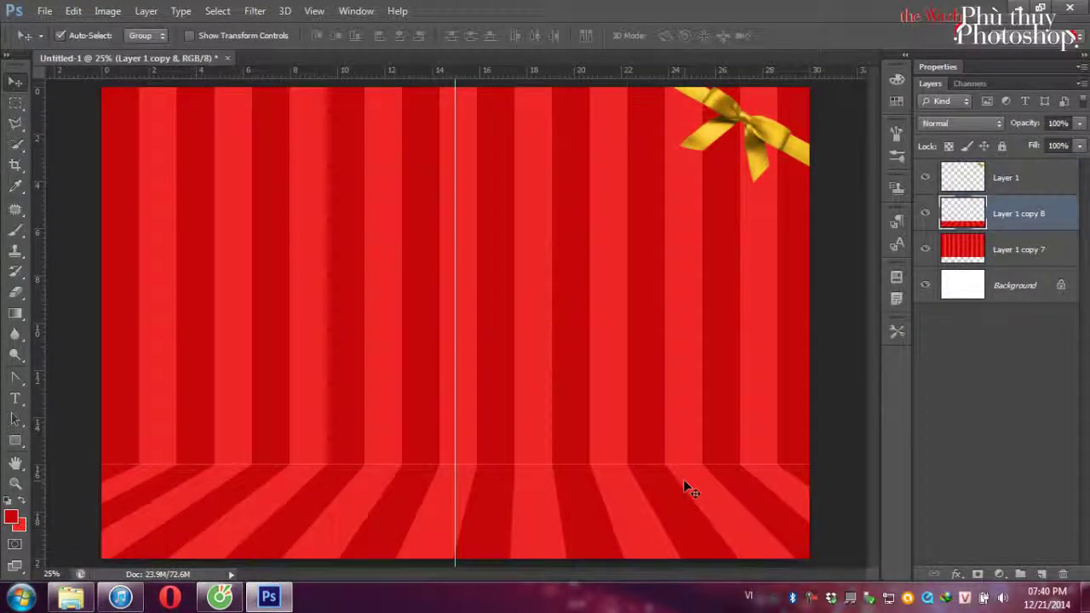
drag(686, 488, 683, 482)
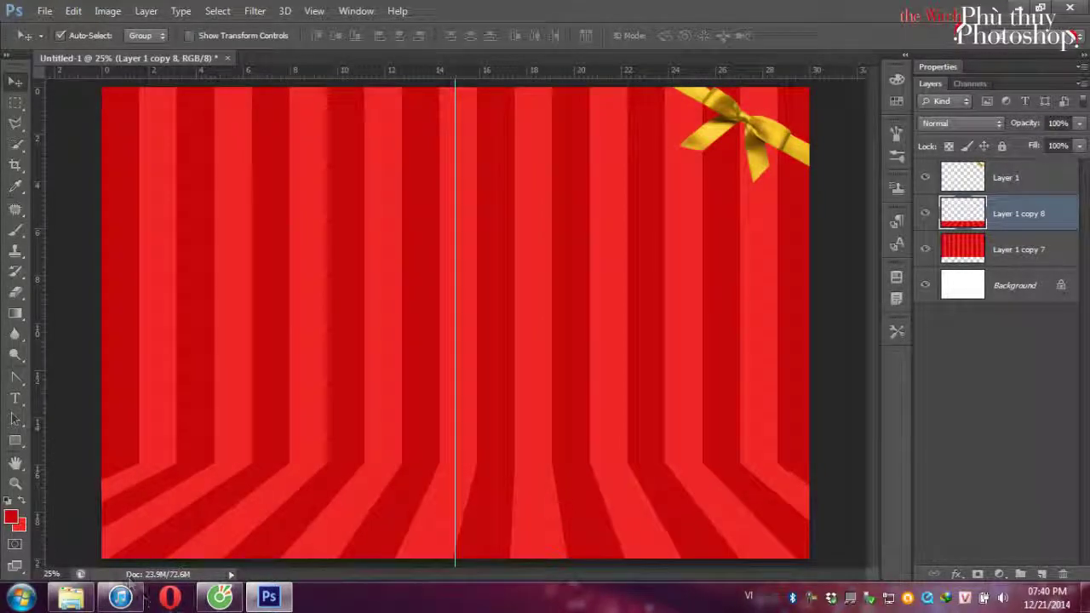
Open Xmas-Tree-icon.png from the xmas folder in Photoshop, copy the tree and paste it into the backdrop.
click(70, 597)
drag(845, 511, 922, 451)
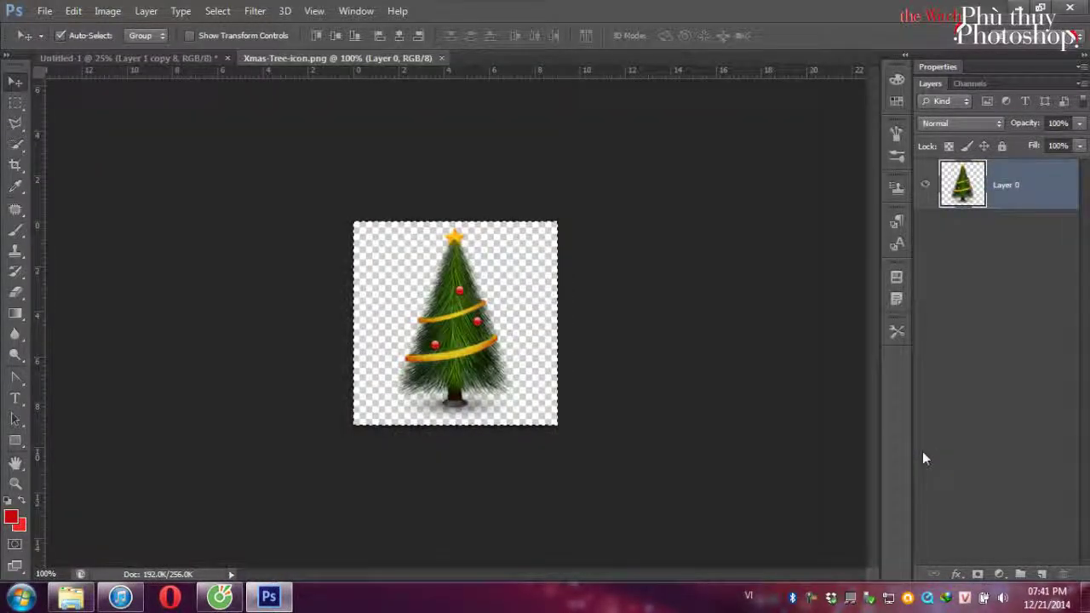
key(ctrl+w)
key(ctrl+v)
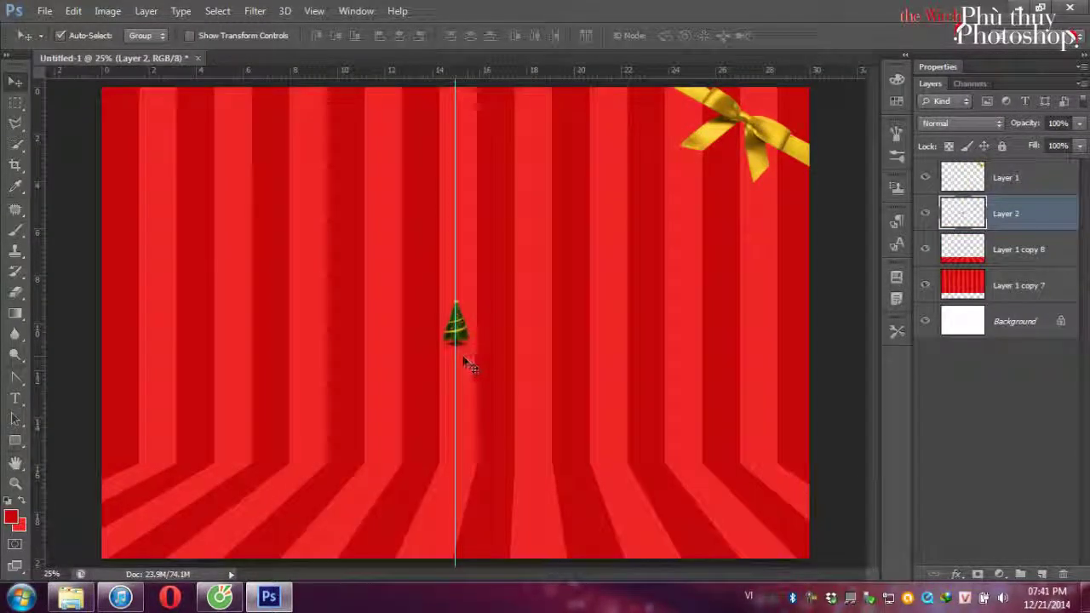
Enlarge the Christmas tree and move it down to stand on the striped floor, centred on the vertical guide.
key(ctrl+t)
drag(470, 346, 573, 450)
key(Return)
drag(464, 337, 473, 388)
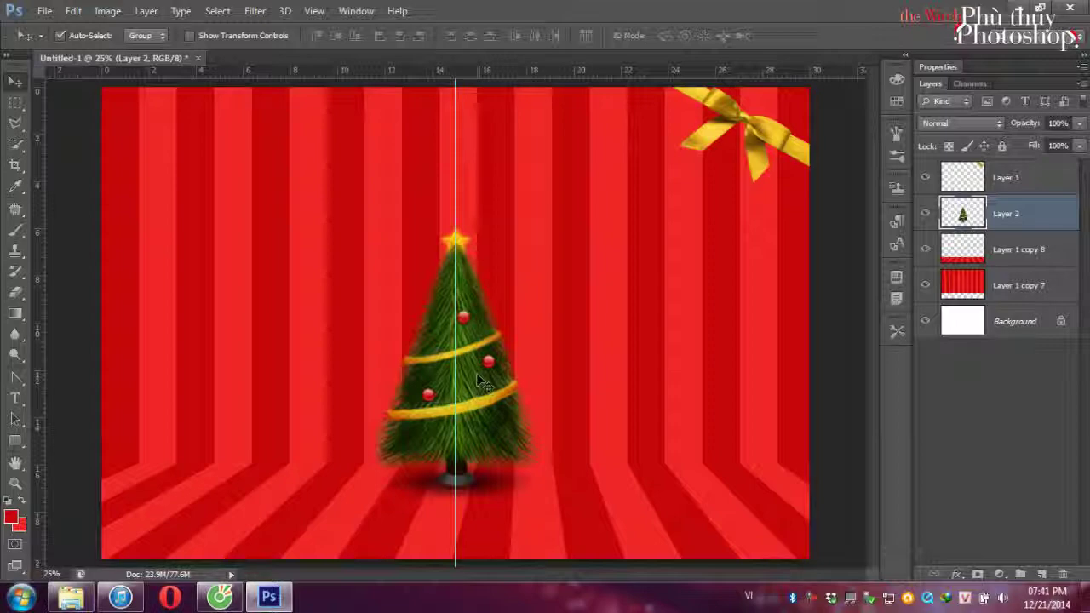
click(71, 598)
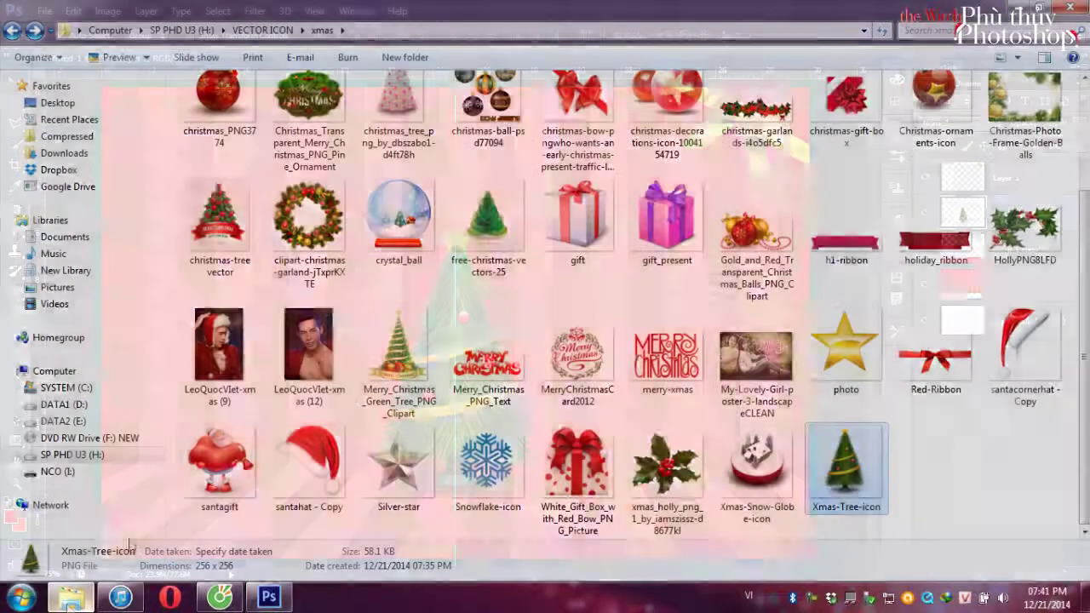
drag(846, 468, 892, 475)
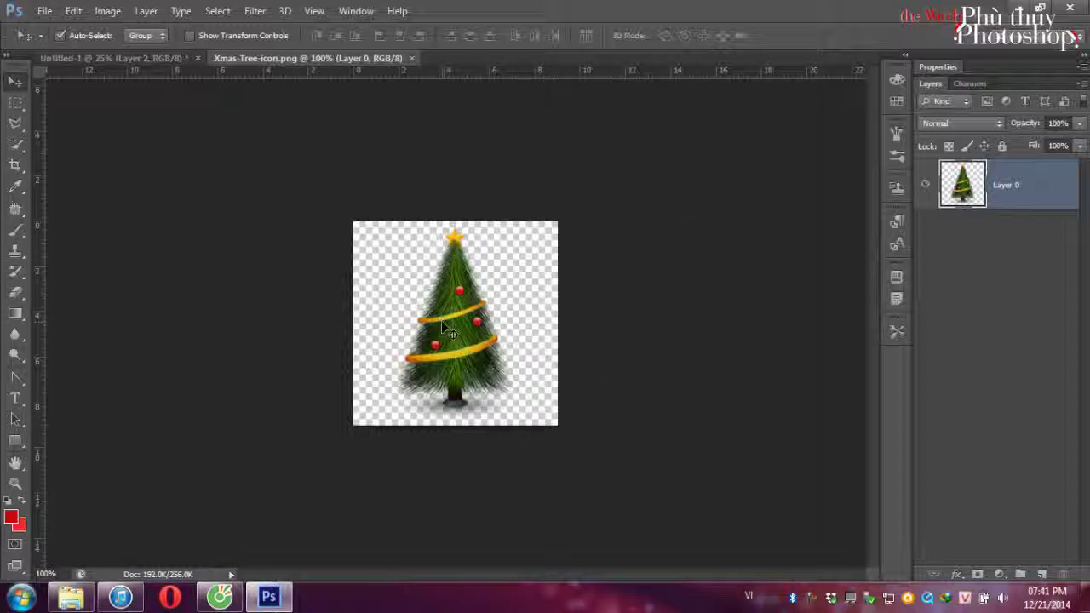
drag(182, 78, 477, 426)
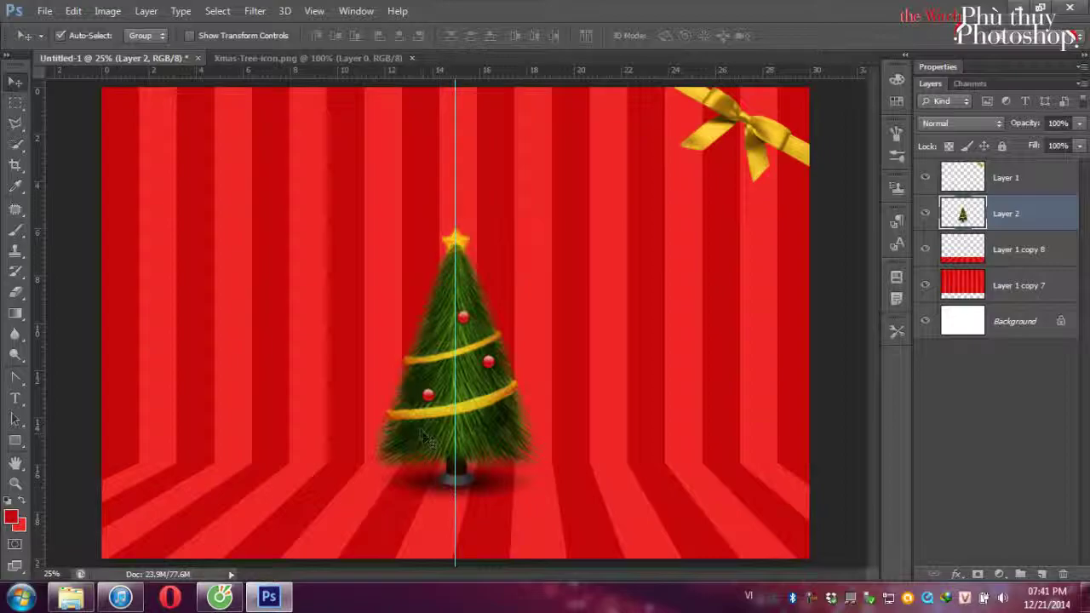
Copy Silver-star.png from the xmas folder into the backdrop and scale it down to cover the yellow star on the treetop.
click(71, 597)
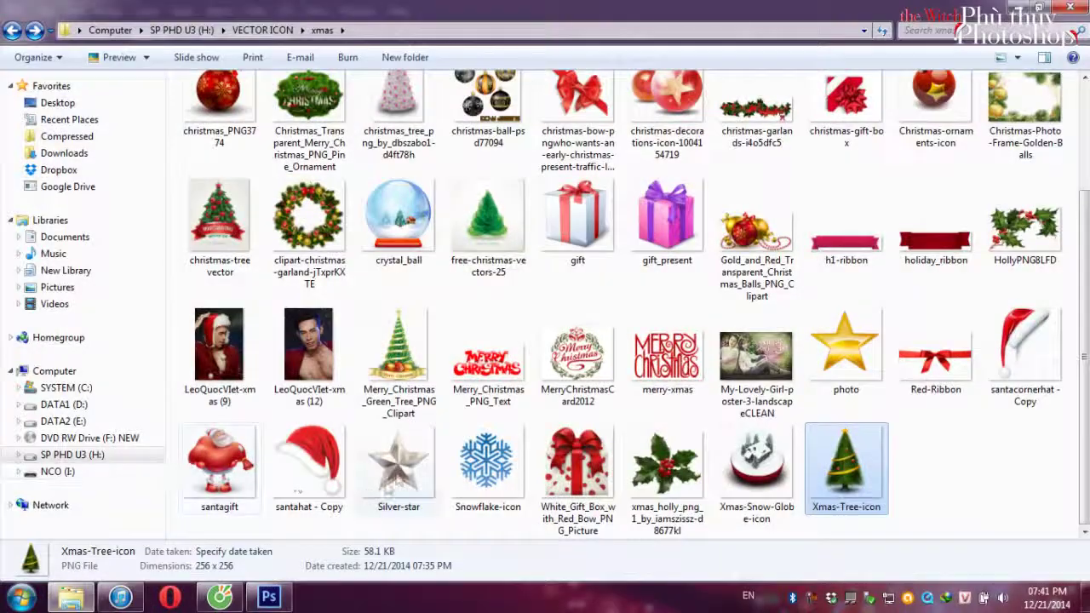
click(398, 479)
drag(398, 479, 930, 484)
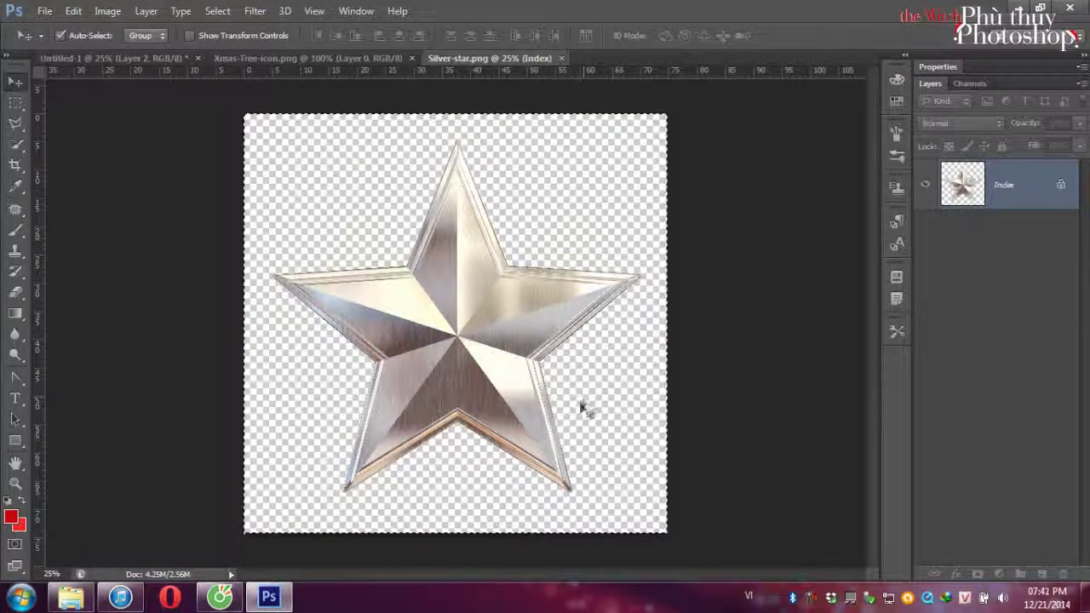
key(ctrl+w)
drag(400, 415, 400, 414)
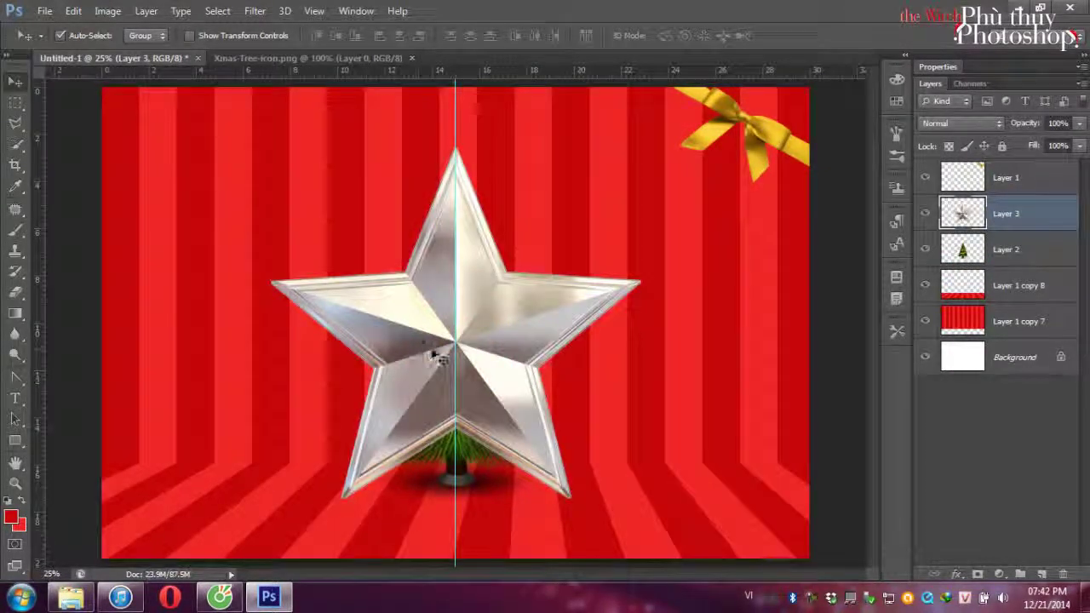
drag(270, 151, 456, 222)
key(Return)
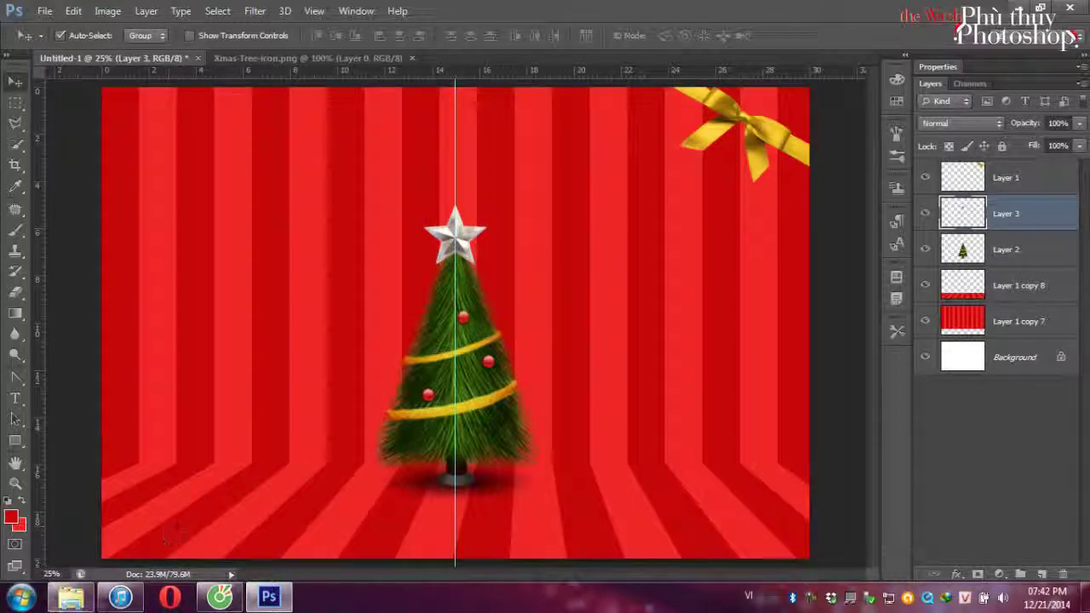
Copy gift.png from the xmas folder into the backdrop and place a small and a larger gift box at the tree's base.
click(71, 596)
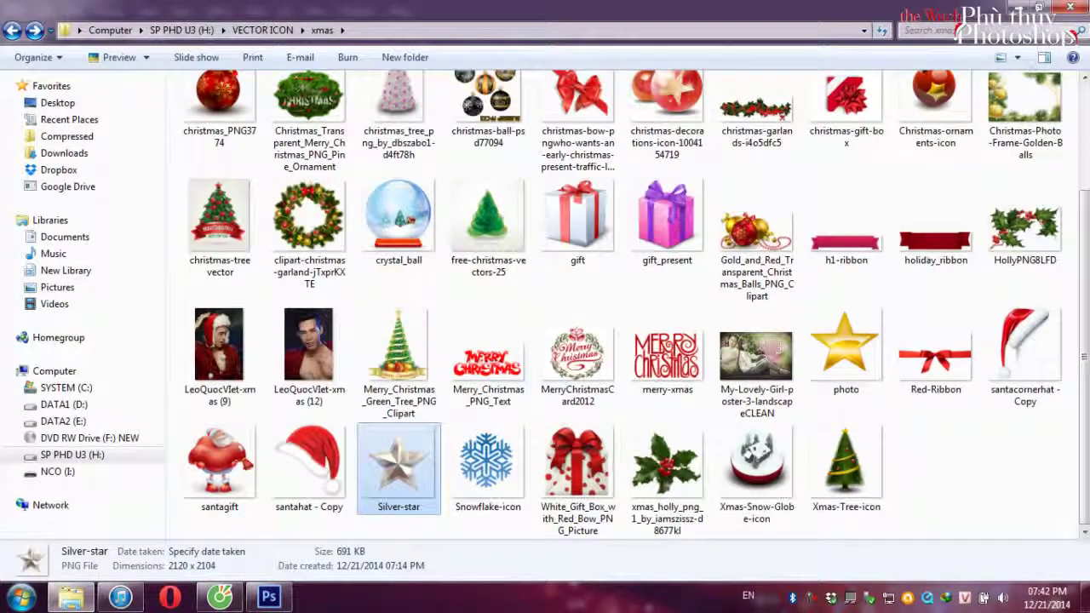
scroll(637, 167, up, 2)
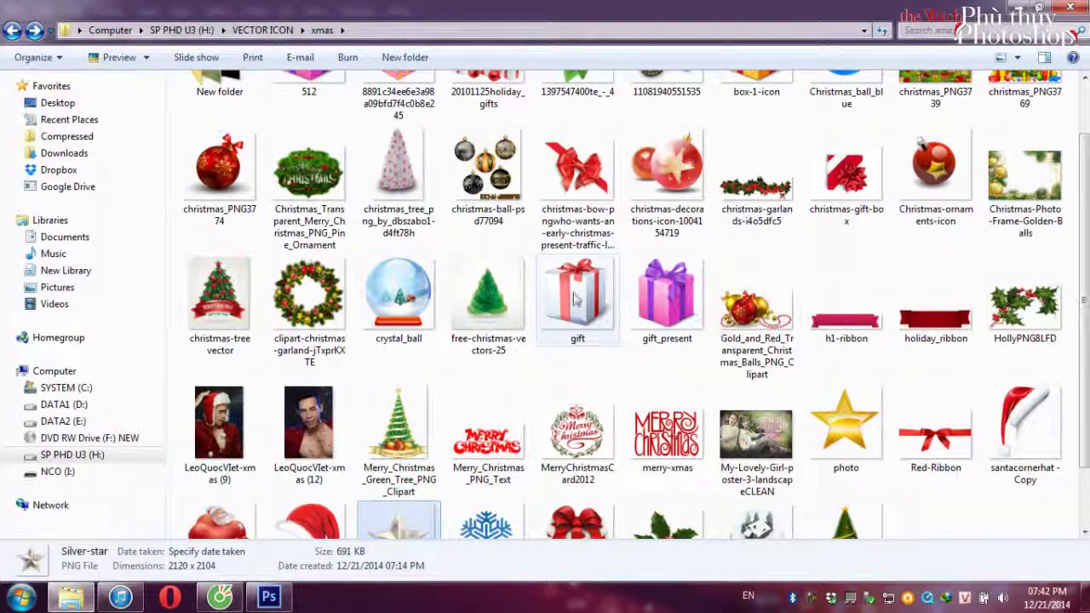
drag(576, 298, 955, 448)
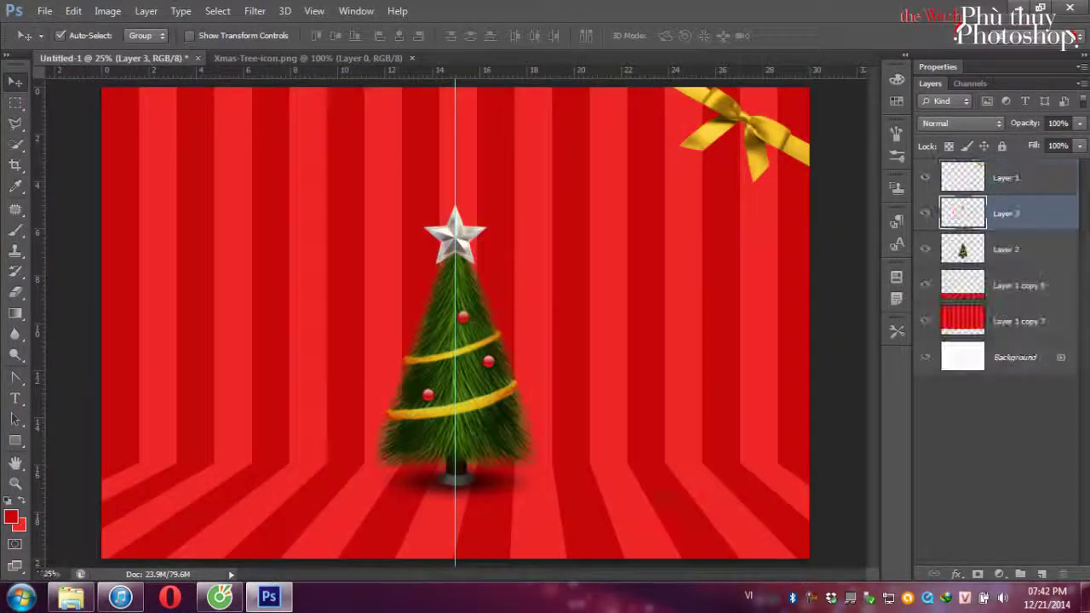
key(ctrl+v)
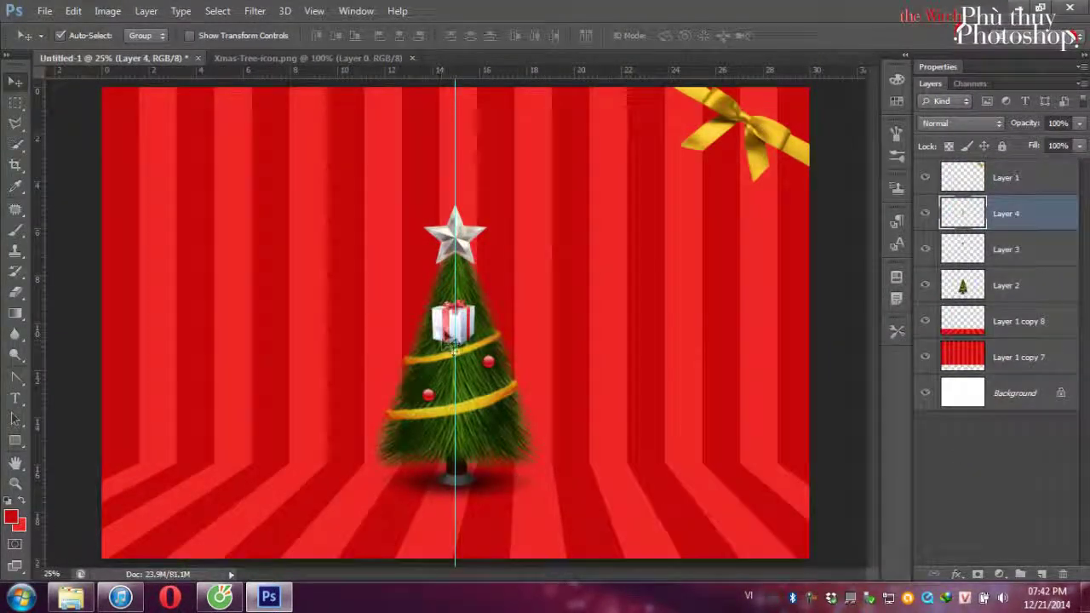
drag(454, 346, 535, 441)
key(ctrl+t)
key(Return)
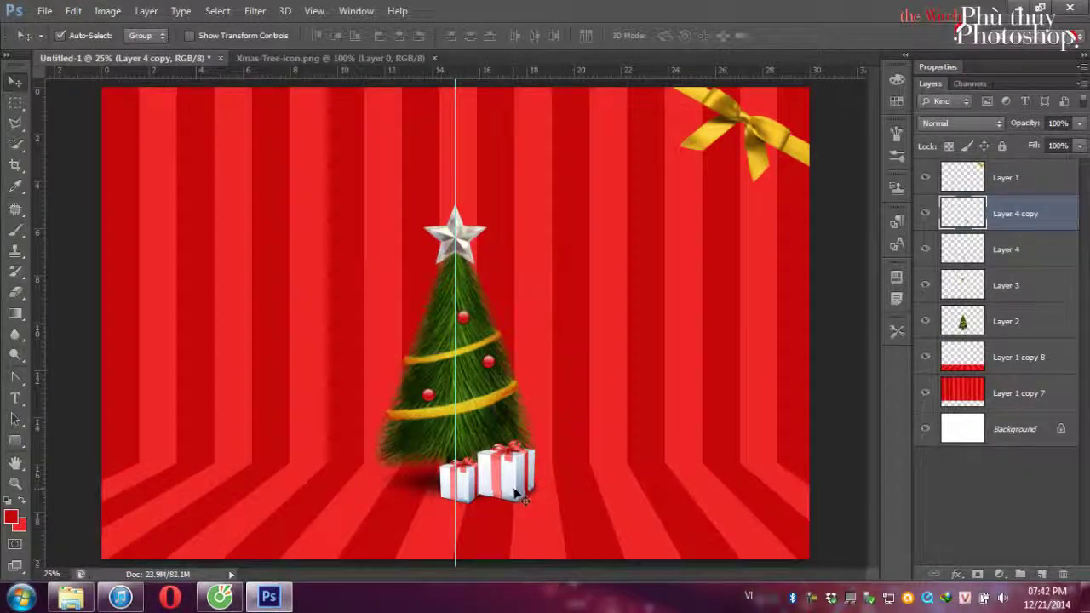
Shift the hue of the larger white gift box to -39 and move it slightly down.
key(ctrl+u)
drag(652, 407, 613, 407)
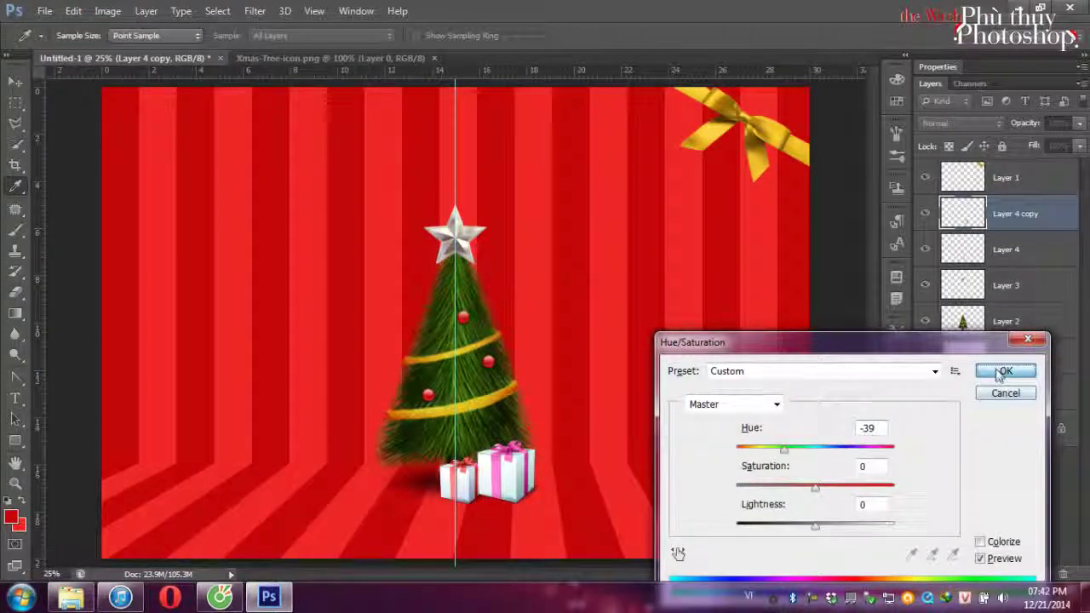
click(1007, 369)
drag(509, 487, 509, 492)
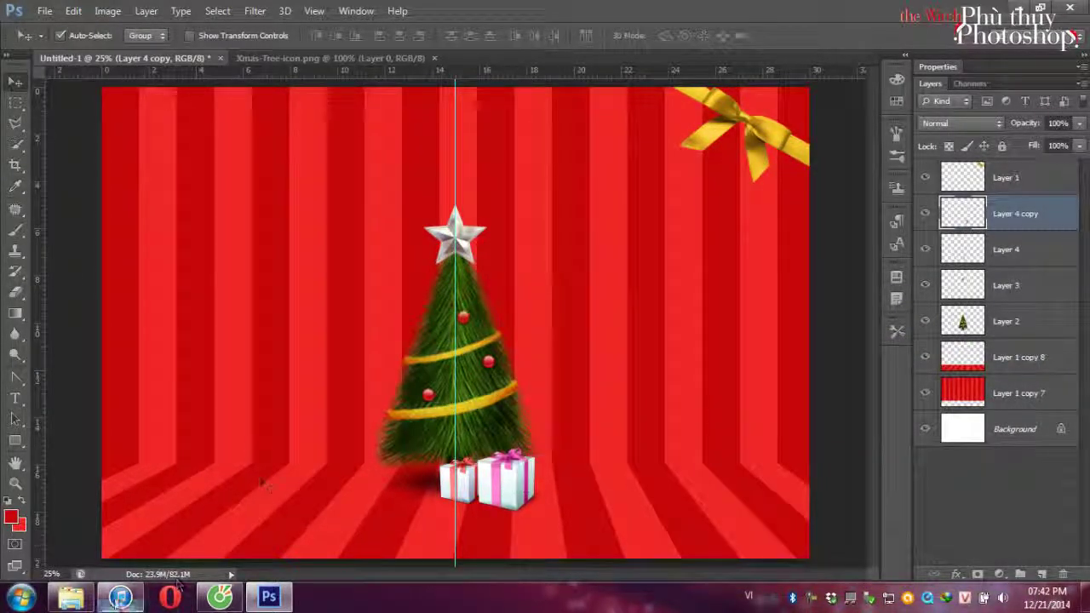
Copy crystal_ball.png from the xmas folder into the backdrop and move it to the left side of the tree's base.
click(70, 596)
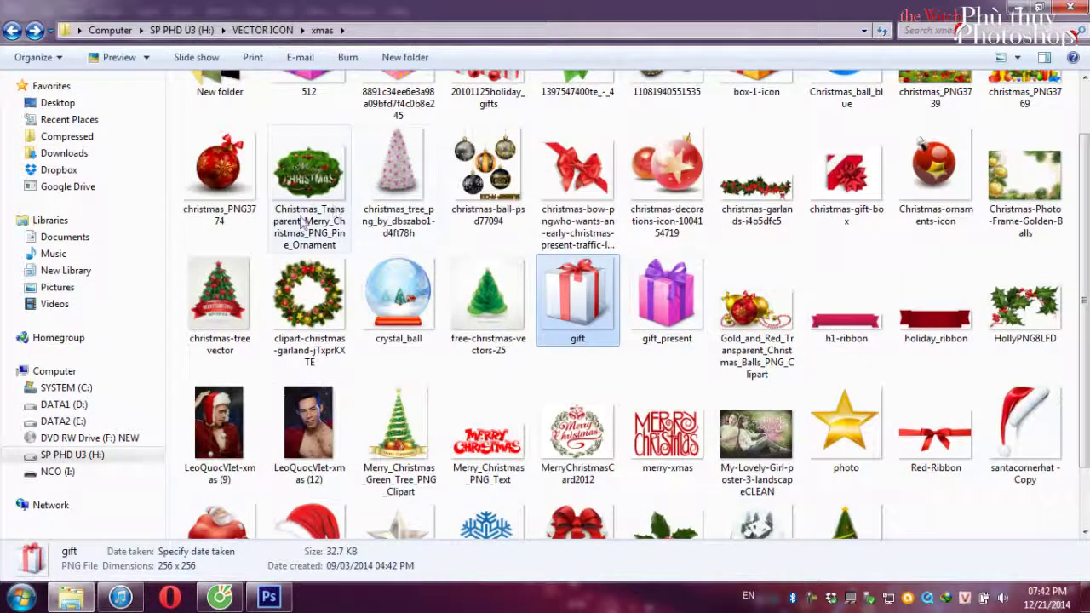
click(396, 292)
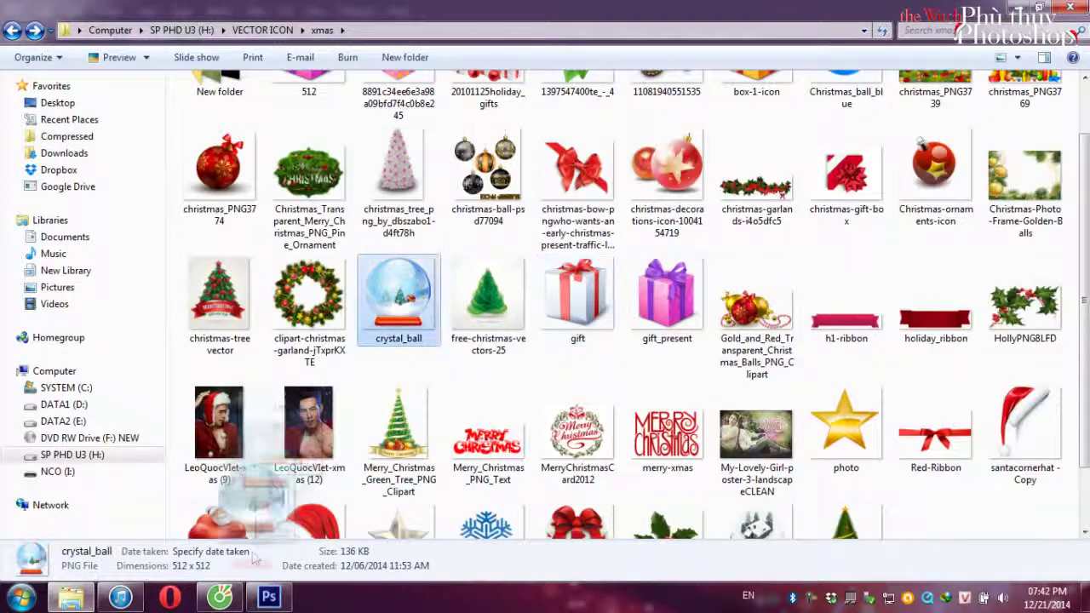
scroll(396, 293, down, 2)
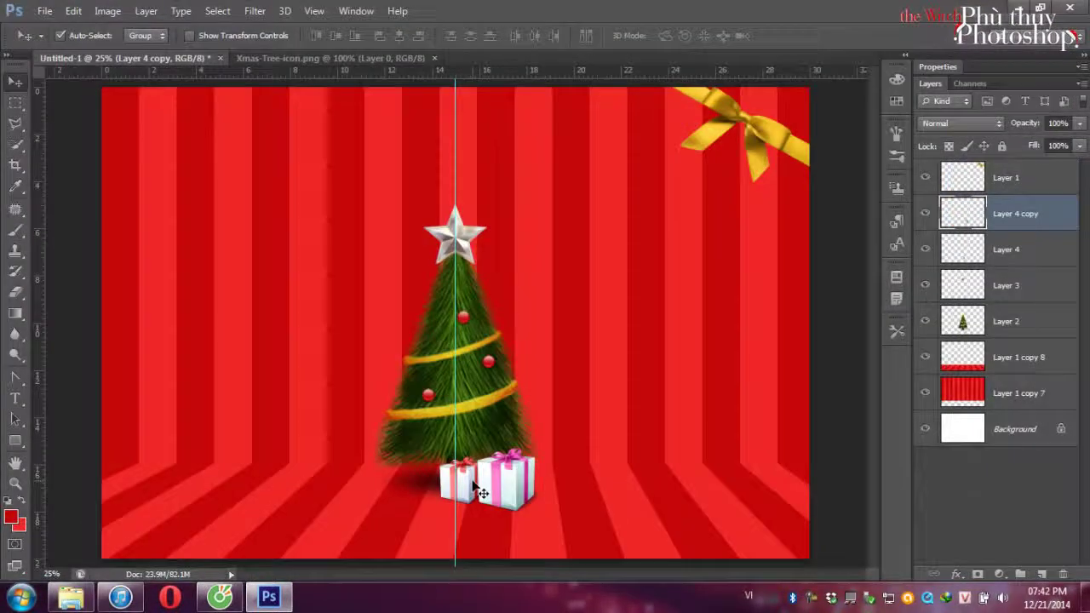
key(ctrl+v)
drag(459, 313, 395, 473)
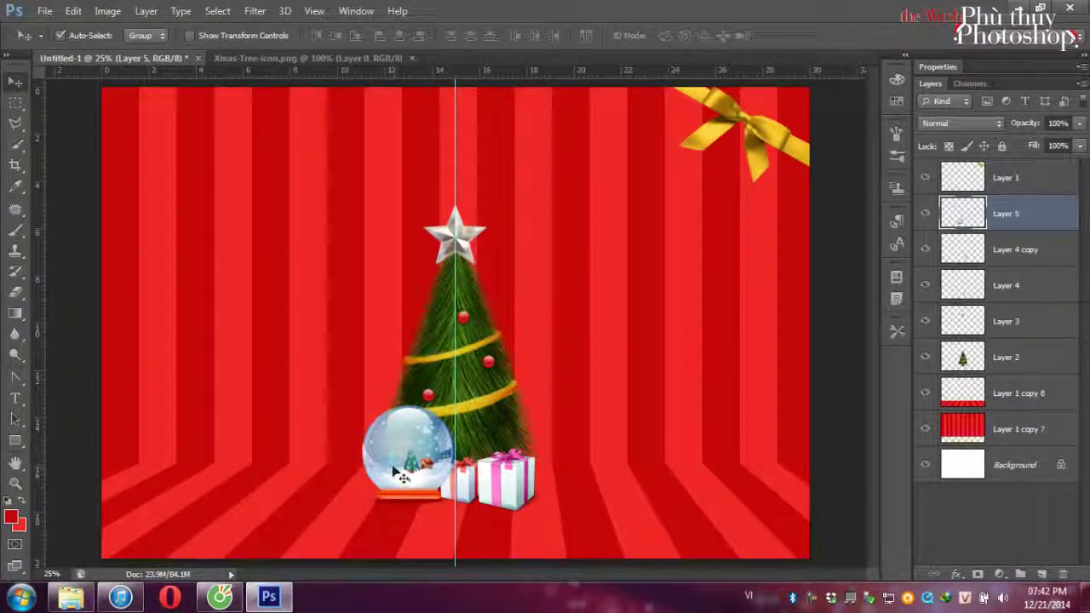
Scale the crystal ball down to about 46% and place it directly beside the small white gift box.
key(ctrl+t)
drag(454, 409, 428, 437)
drag(362, 437, 418, 477)
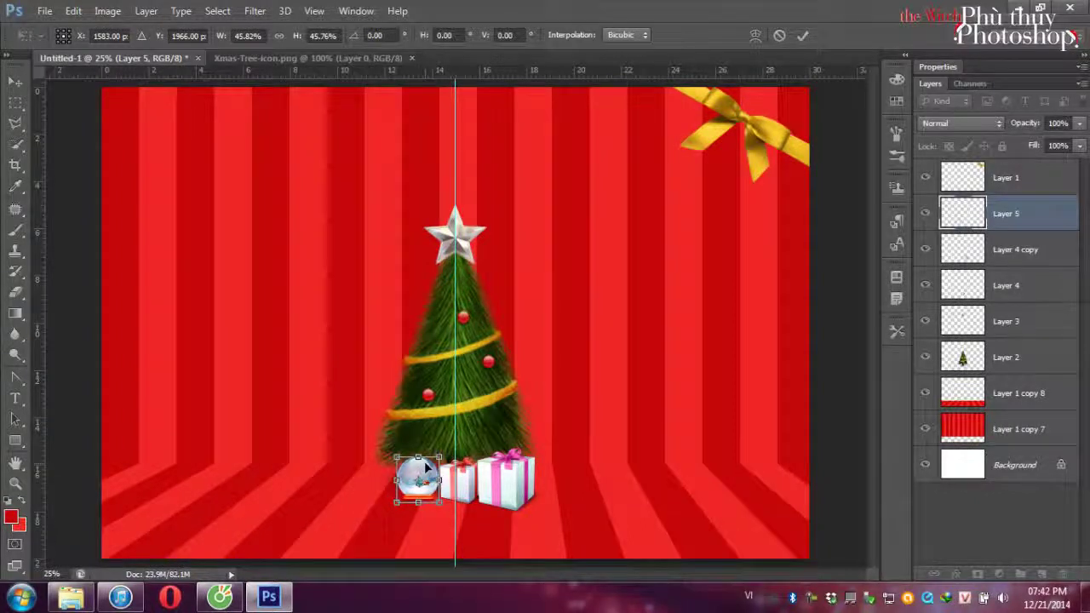
key(Return)
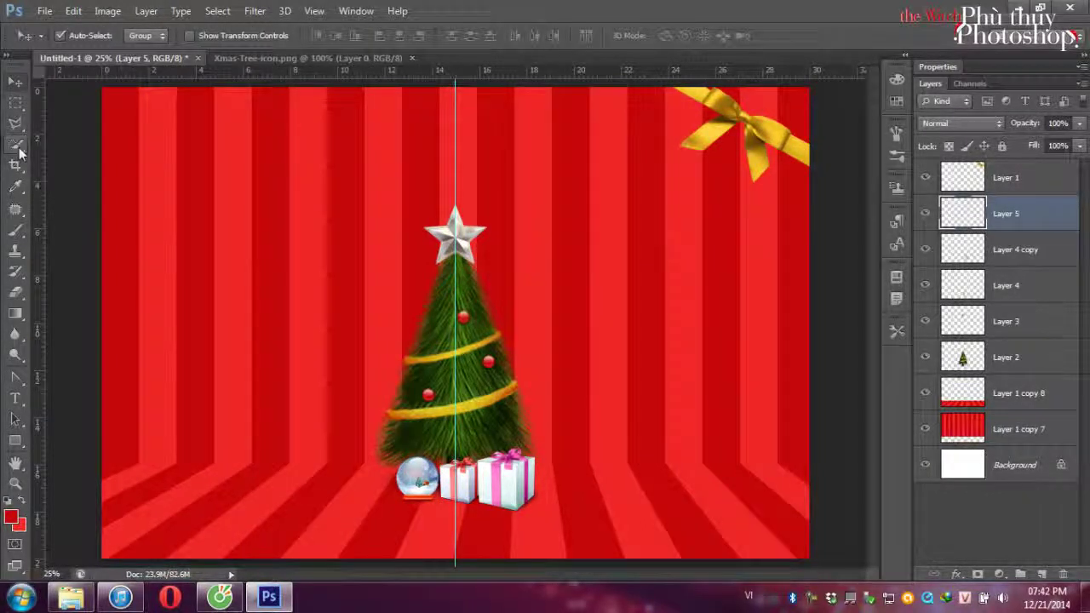
Select the crystal ball's glass with the Quick Selection tool and lower its opacity to 65%.
drag(15, 143, 81, 143)
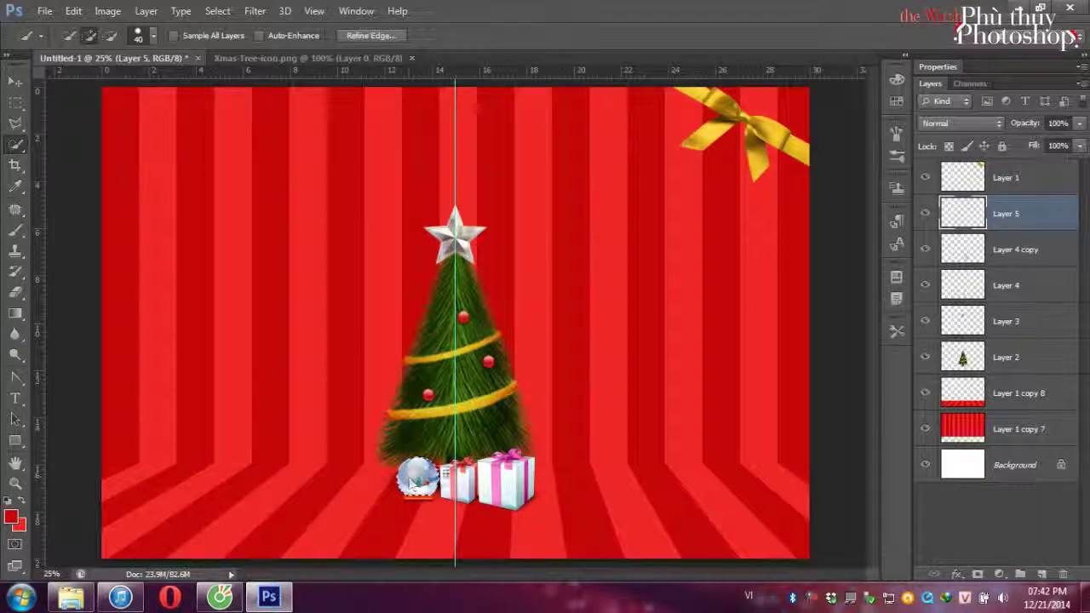
click(555, 443)
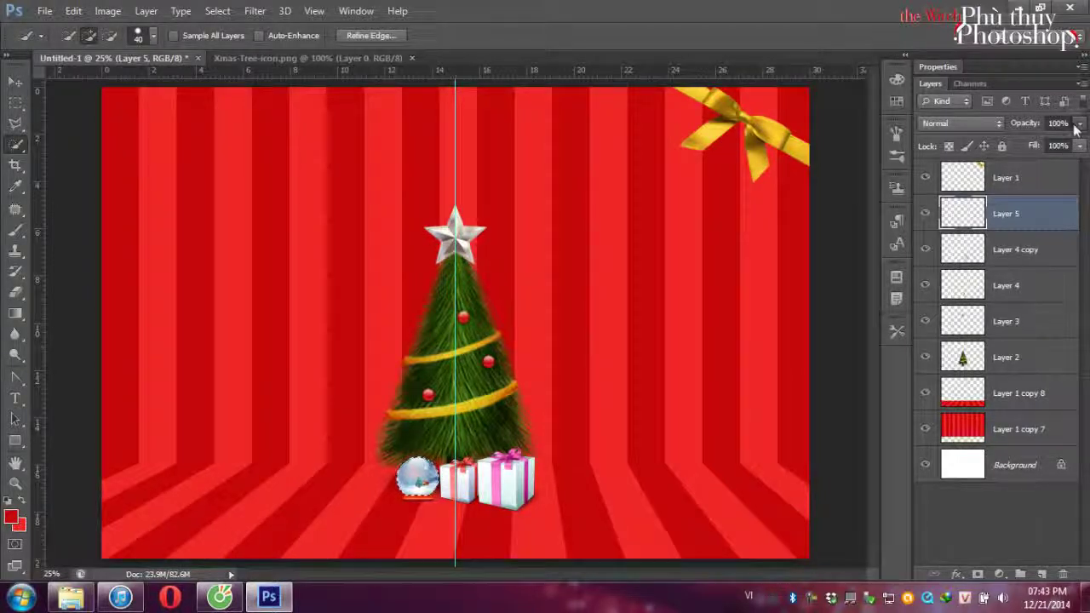
drag(1047, 145, 1051, 145)
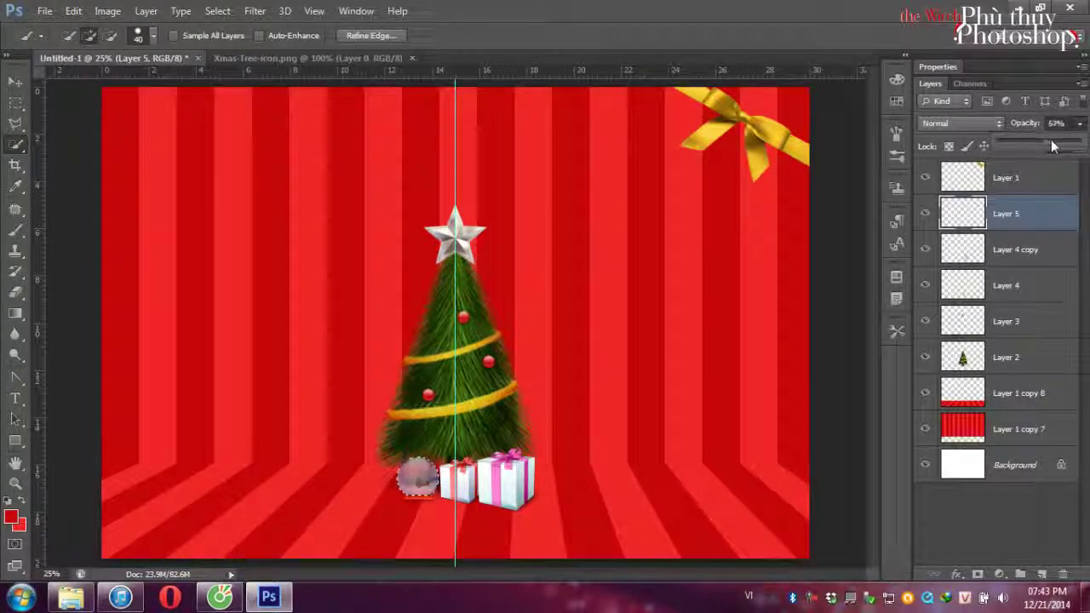
click(14, 82)
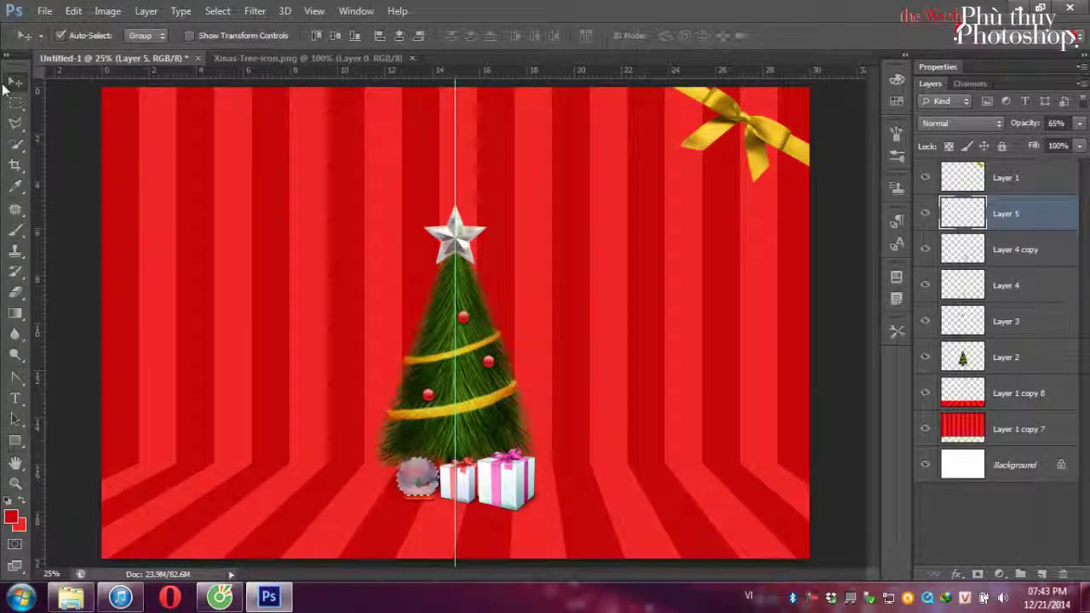
Open gift_present.png from the xmas folder in Photoshop, copy the pink gift and paste it into the backdrop.
click(70, 596)
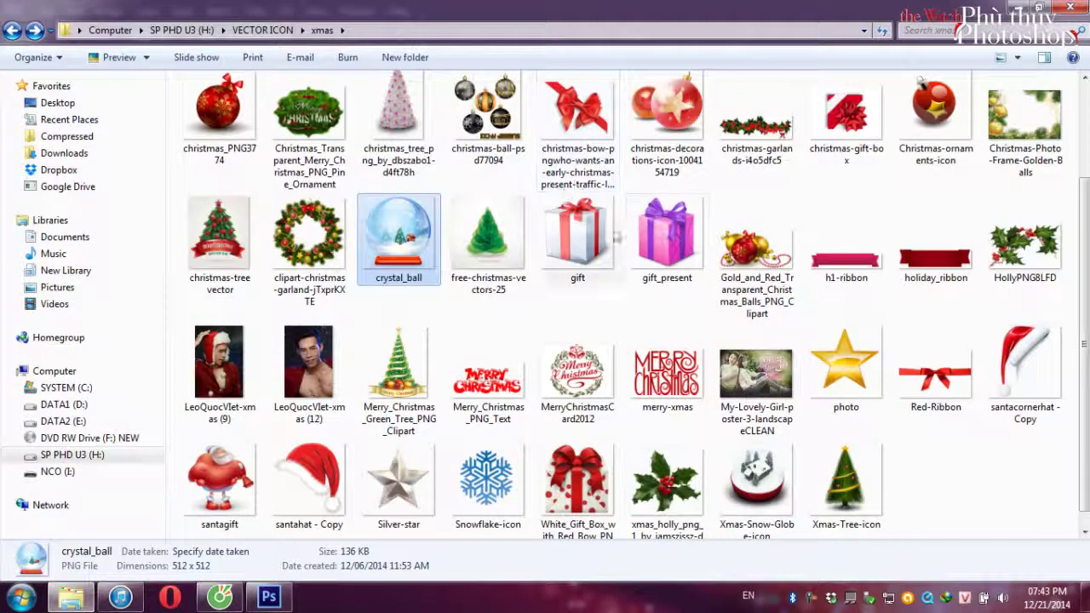
drag(667, 238, 919, 508)
click(596, 320)
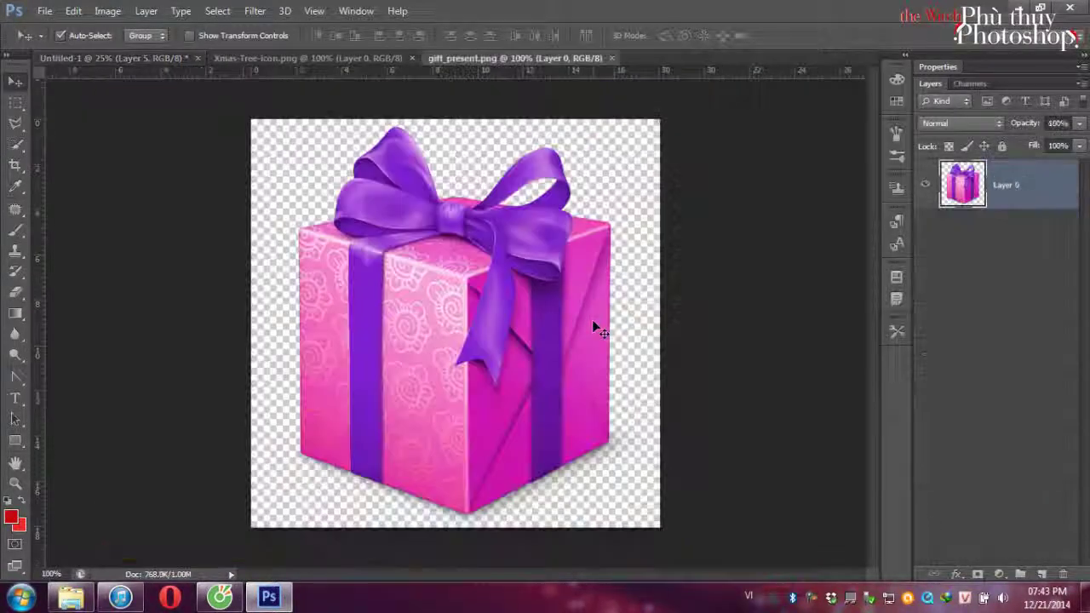
key(ctrl+a)
key(ctrl+c)
key(ctrl+w)
key(ctrl+v)
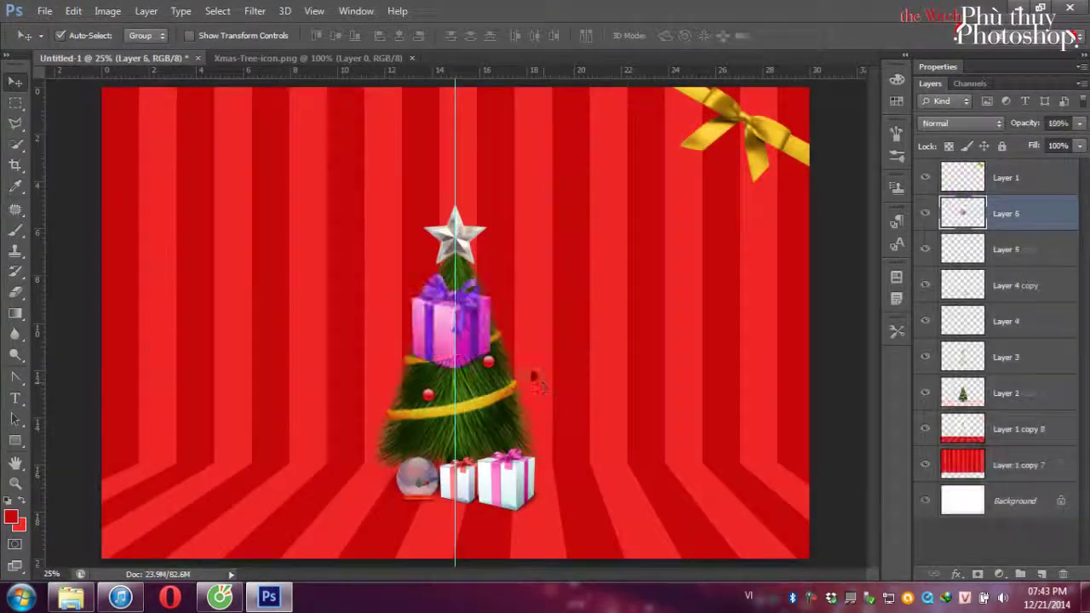
Scale the pink gift down beside the crystal ball and send its layer behind the Christmas tree layer.
drag(439, 333, 350, 474)
key(ctrl+t)
drag(326, 403, 343, 417)
key(Return)
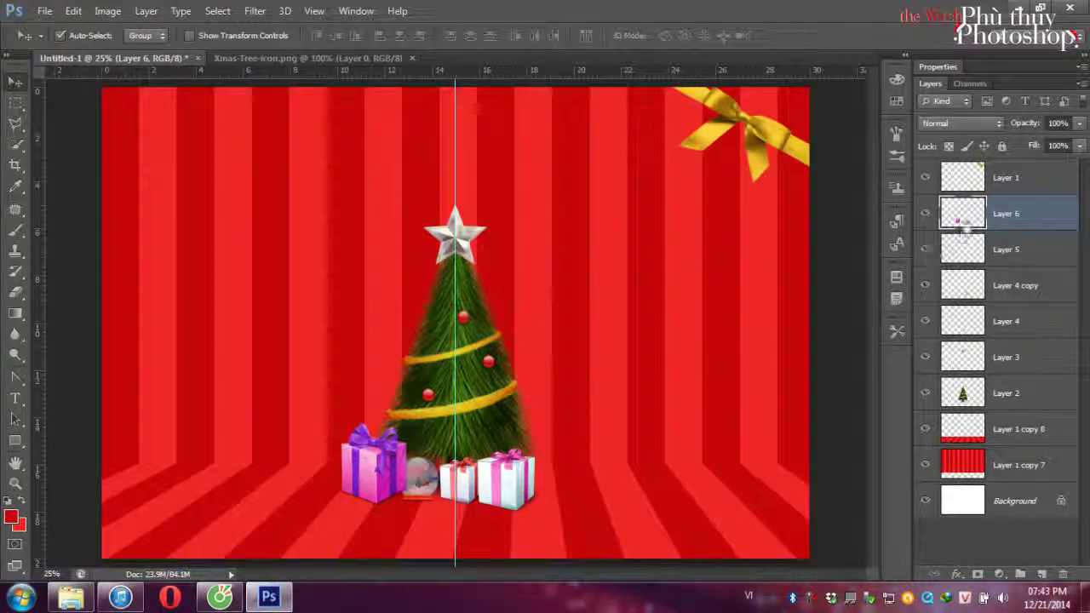
drag(967, 226, 965, 410)
mouse_move(362, 472)
mouse_down()
mouse_move(356, 478)
mouse_move(354, 468)
mouse_up()
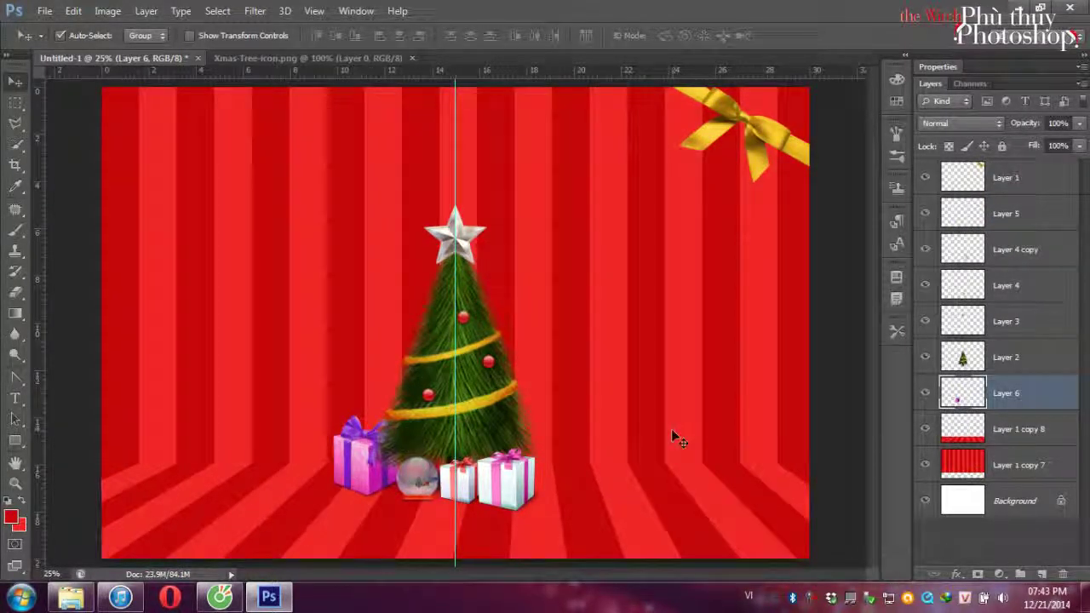
Duplicate the pink gift to the opposite side of the tree and shift the copy's hue to +49.
drag(372, 458, 542, 453)
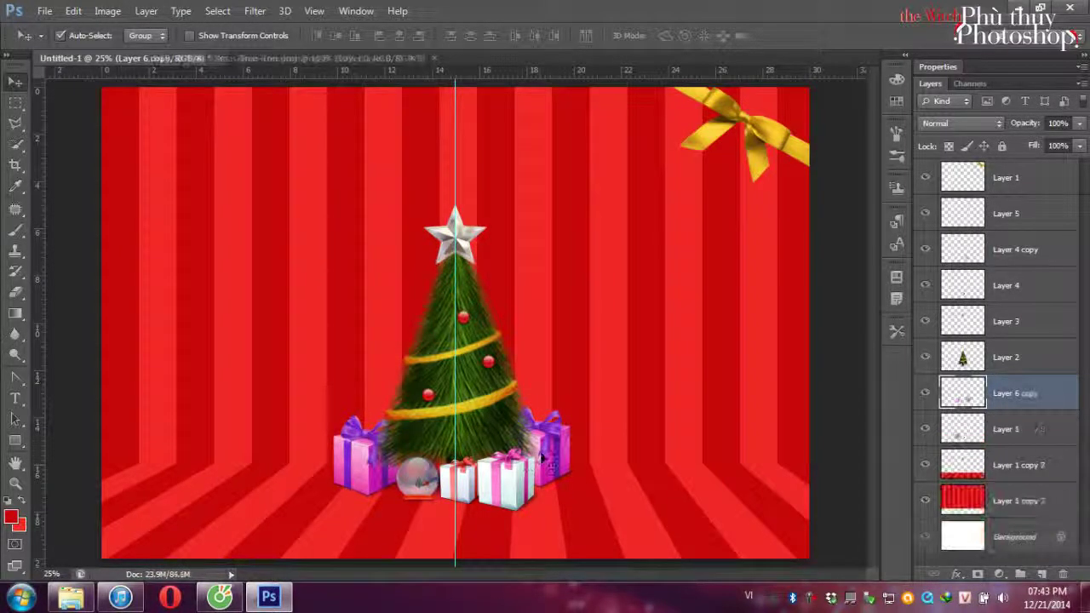
key(ctrl+u)
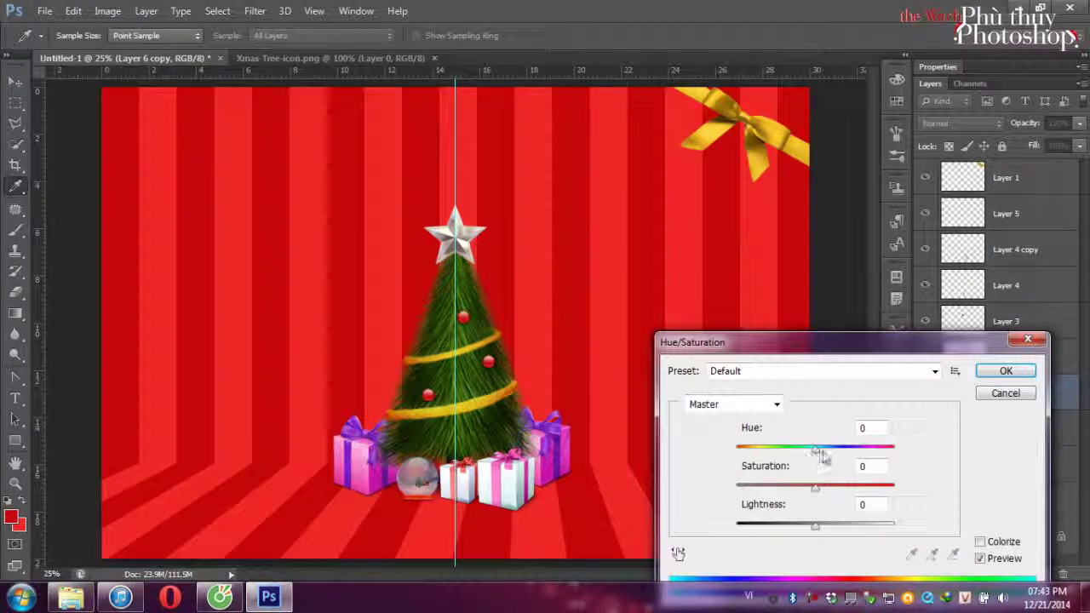
drag(815, 449, 856, 464)
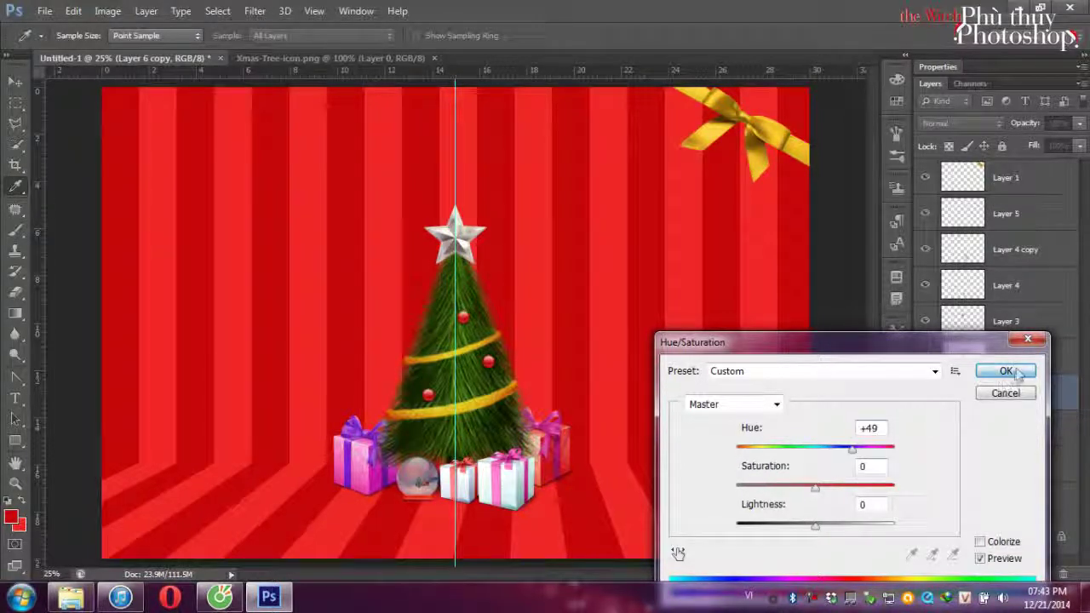
click(1003, 372)
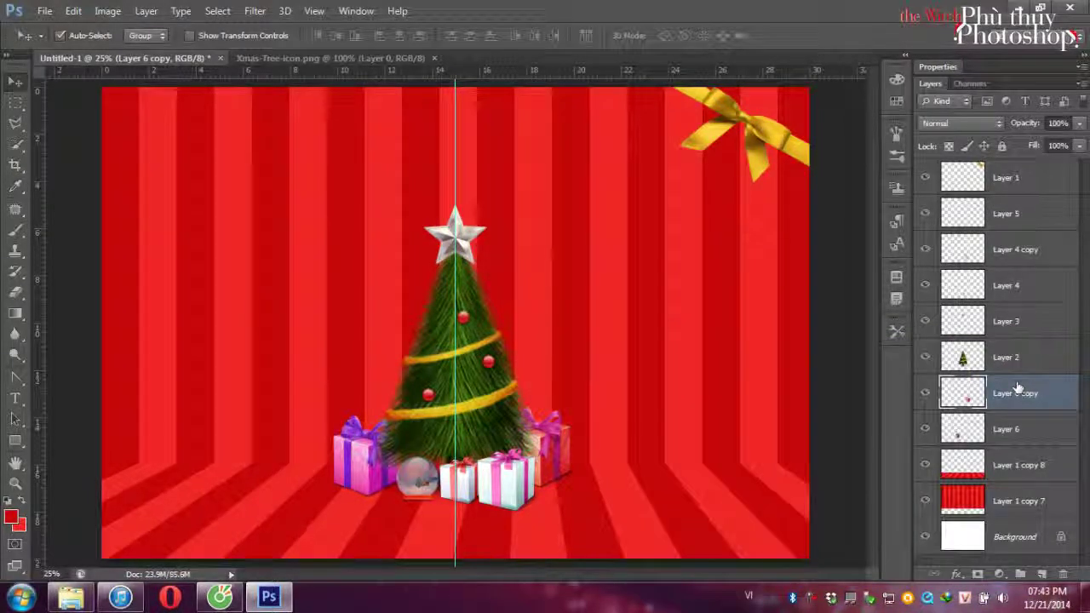
Merge the striped floor and wall layers, Layer 1 copy 8 and Layer 1 copy 7, into one layer.
click(1013, 466)
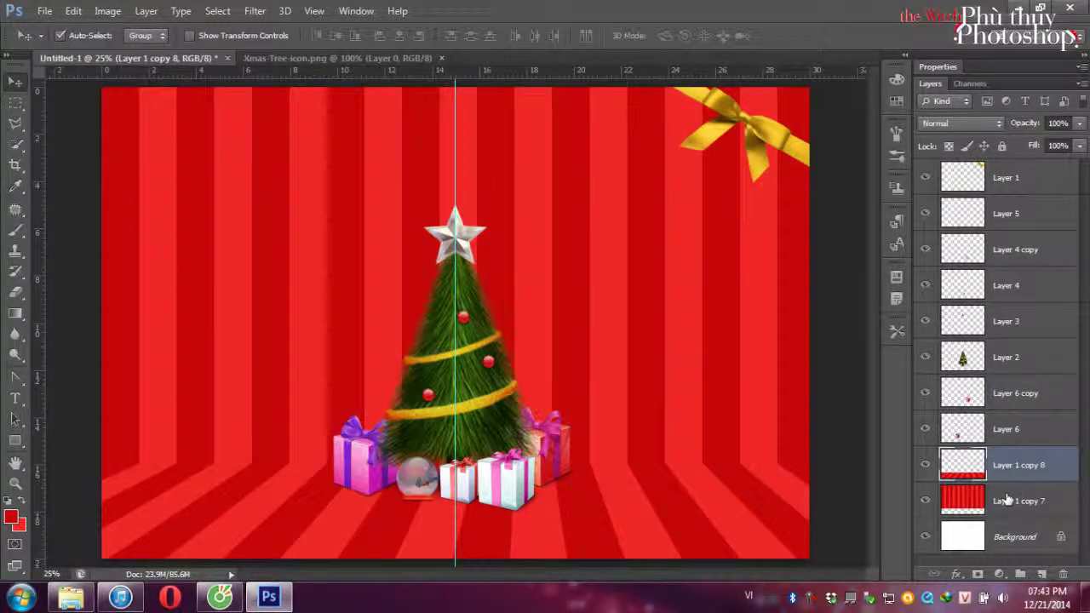
shift+click(1007, 501)
key(ctrl+e)
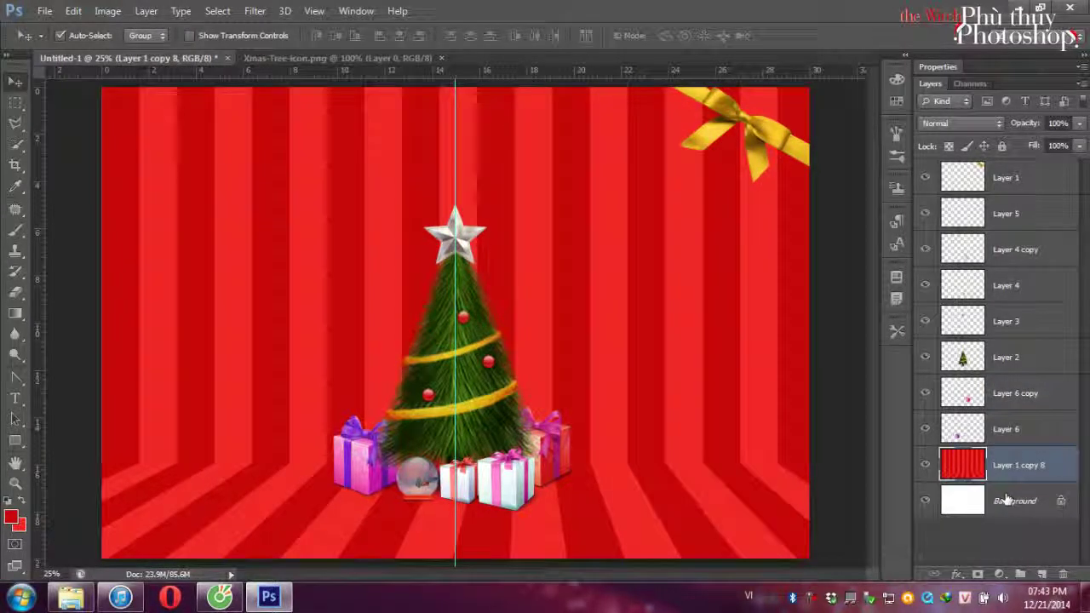
Darken the merged striped backdrop by lowering its brightness with Brightness/Contrast.
key(i)
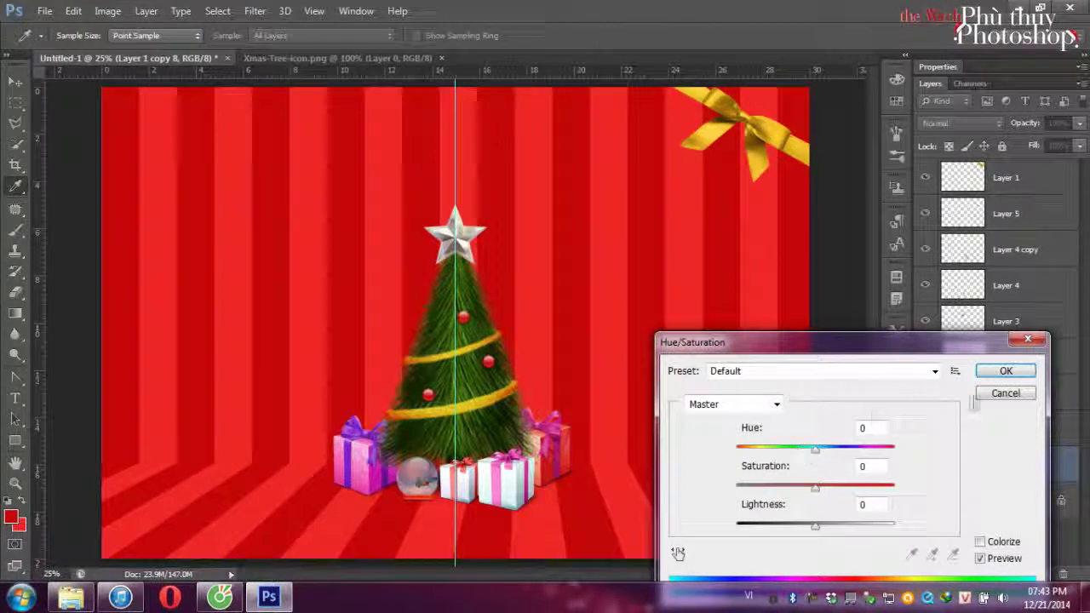
click(1002, 393)
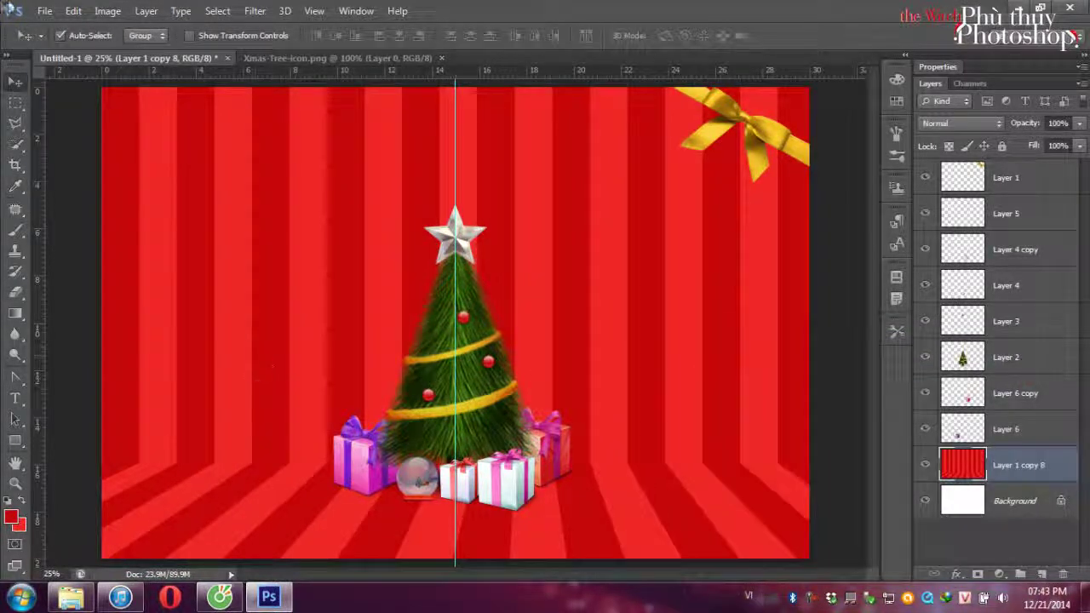
click(107, 10)
mouse_move(149, 49)
click(340, 48)
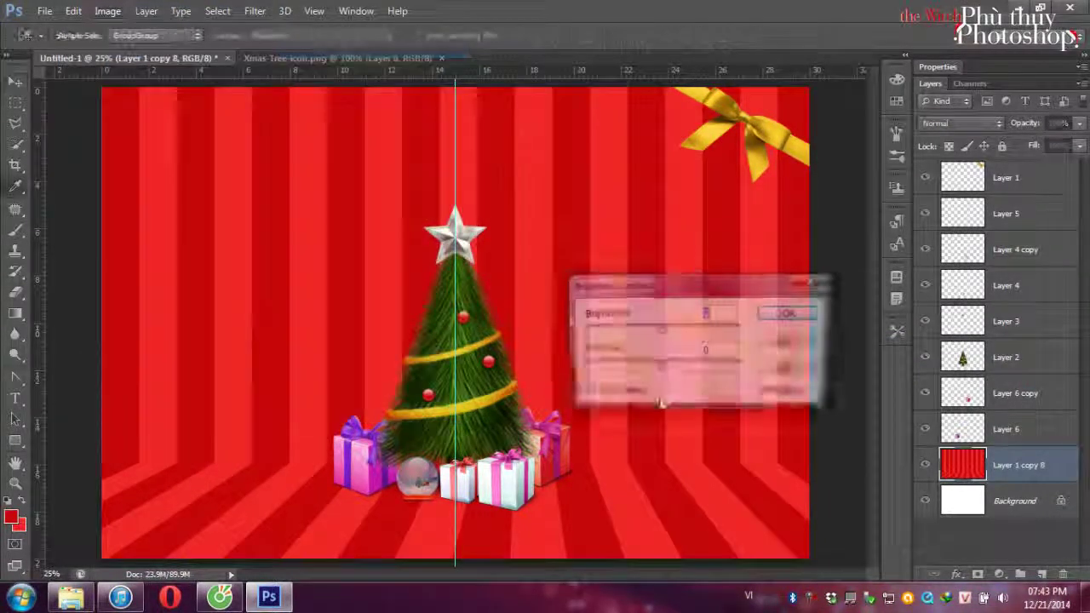
drag(661, 331, 631, 332)
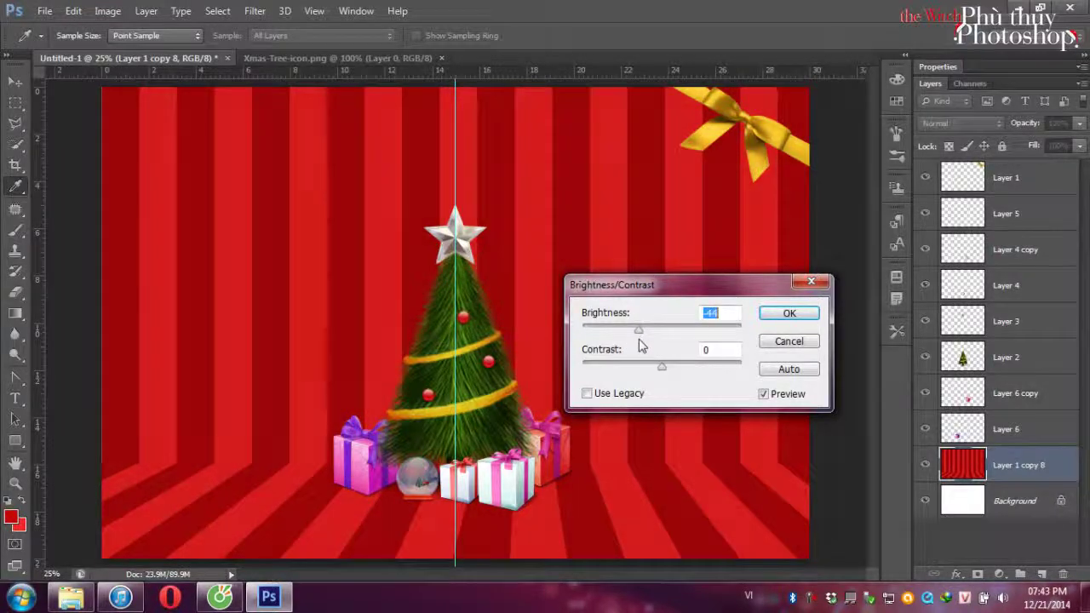
click(781, 314)
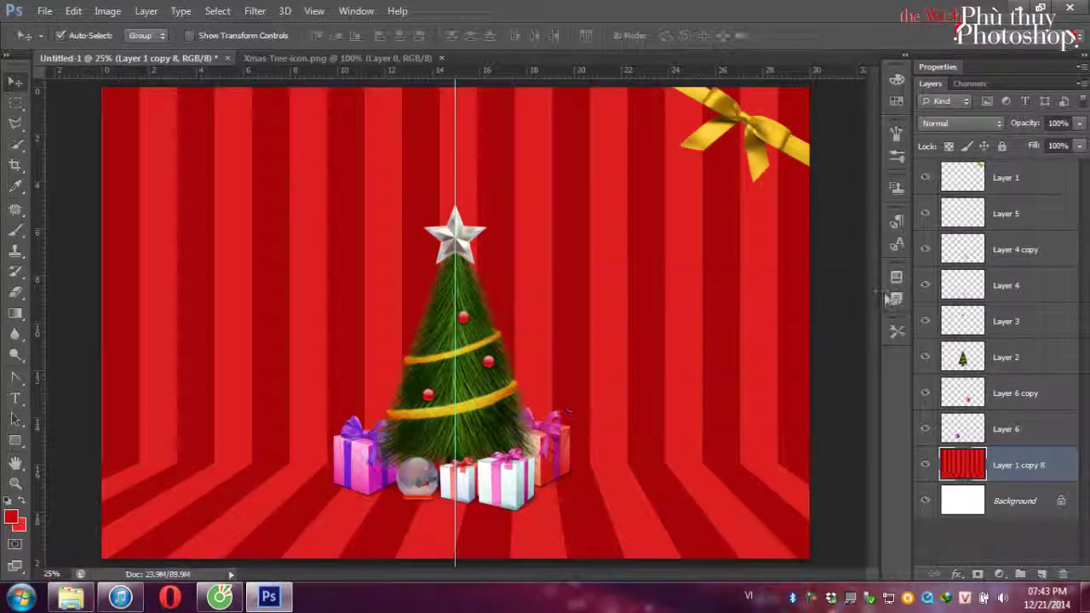
click(72, 599)
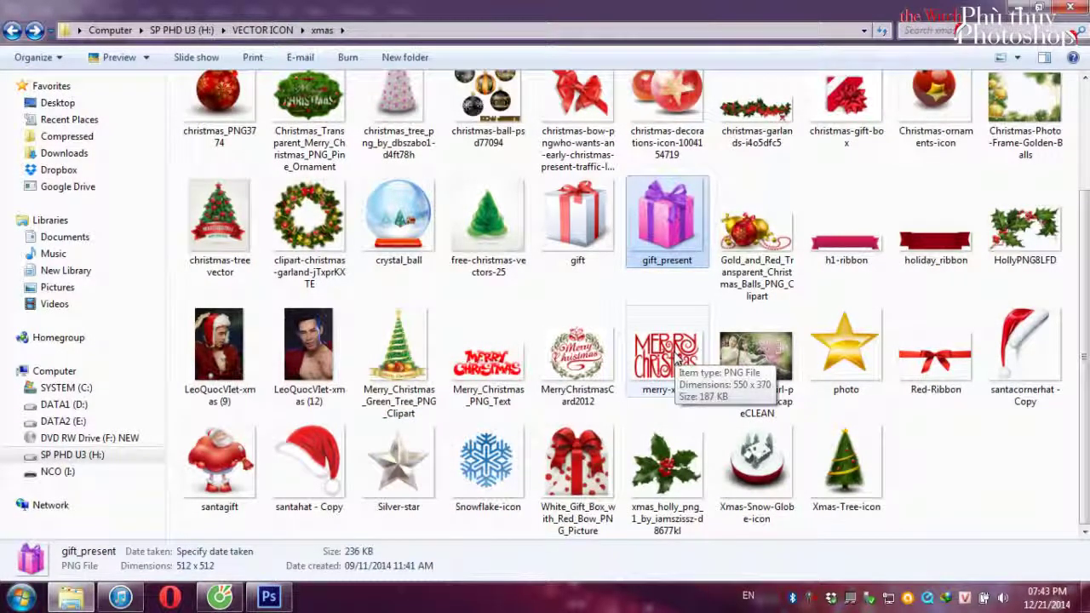
click(269, 598)
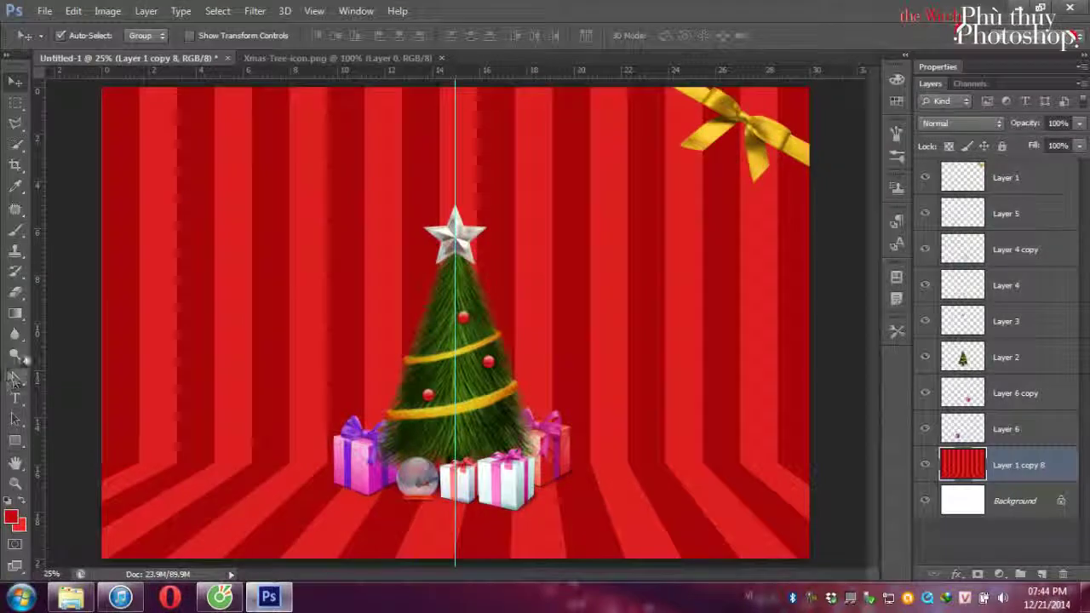
Switch to the browser, load the Phù thủy PTS channel's videos page and open the Tập 4 TEXT episode.
click(16, 398)
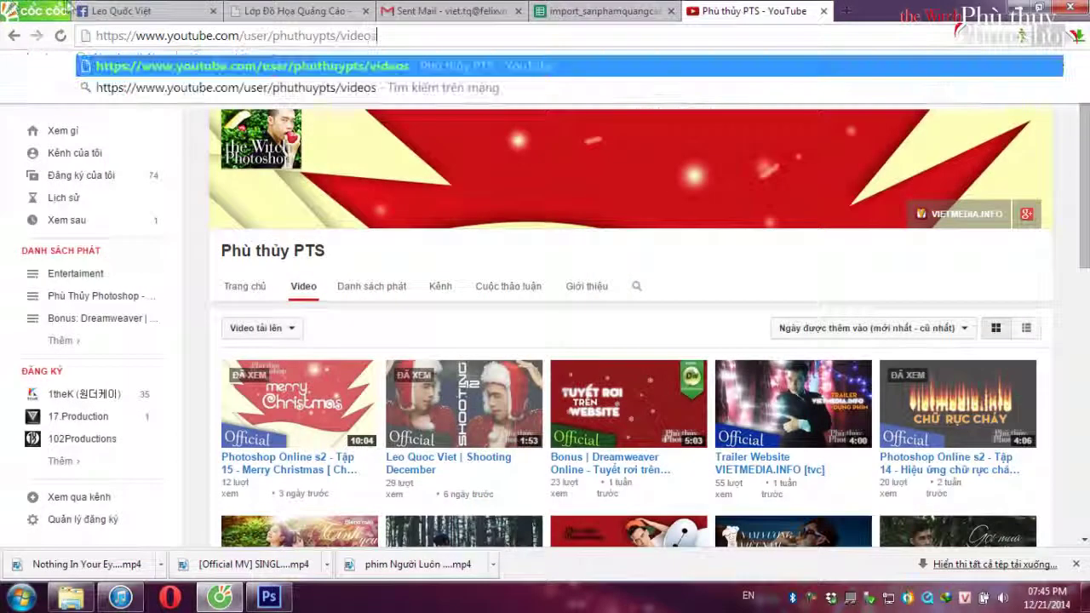
key(Return)
scroll(285, 121, down, 2)
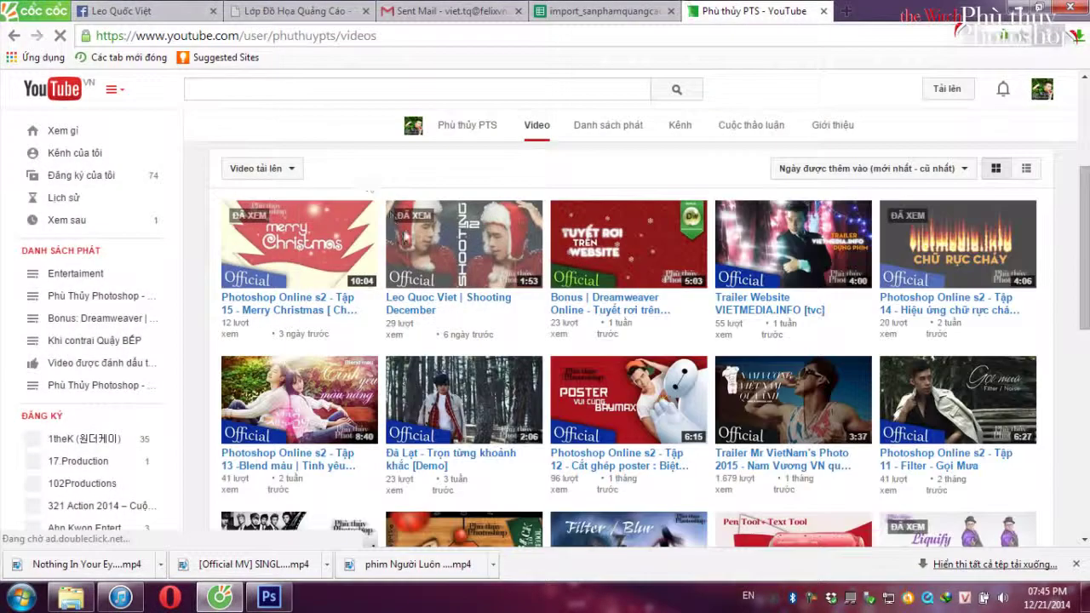
scroll(369, 189, down, 5)
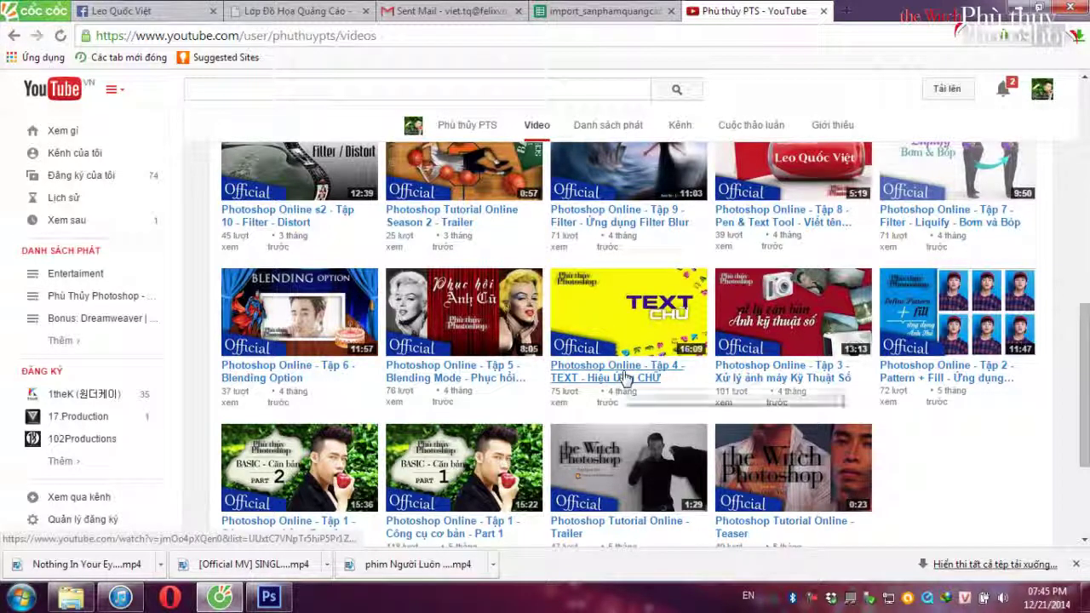
click(624, 377)
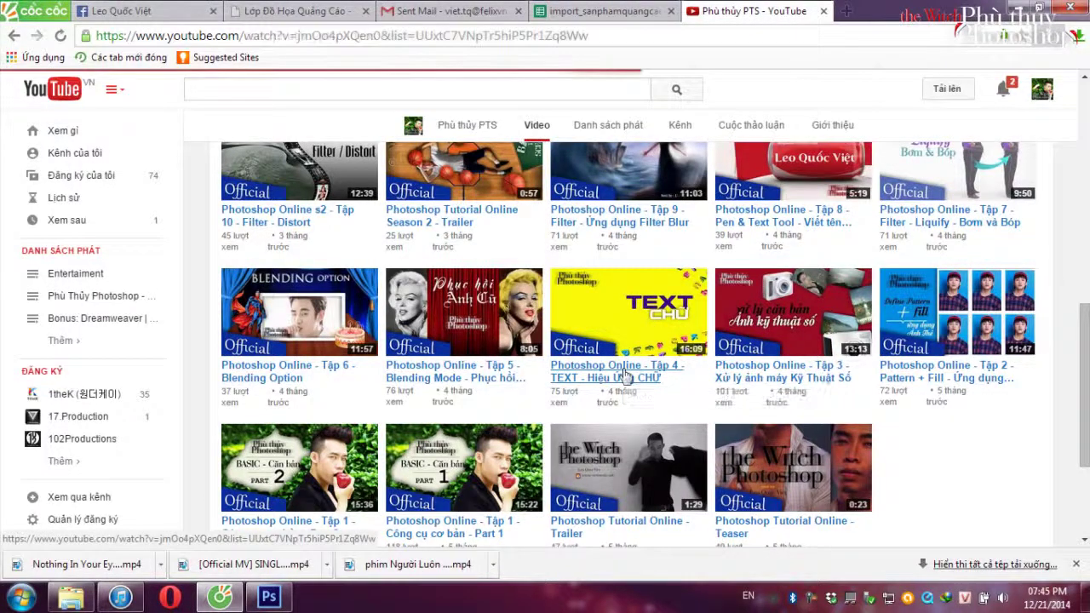
scroll(392, 267, down, 2)
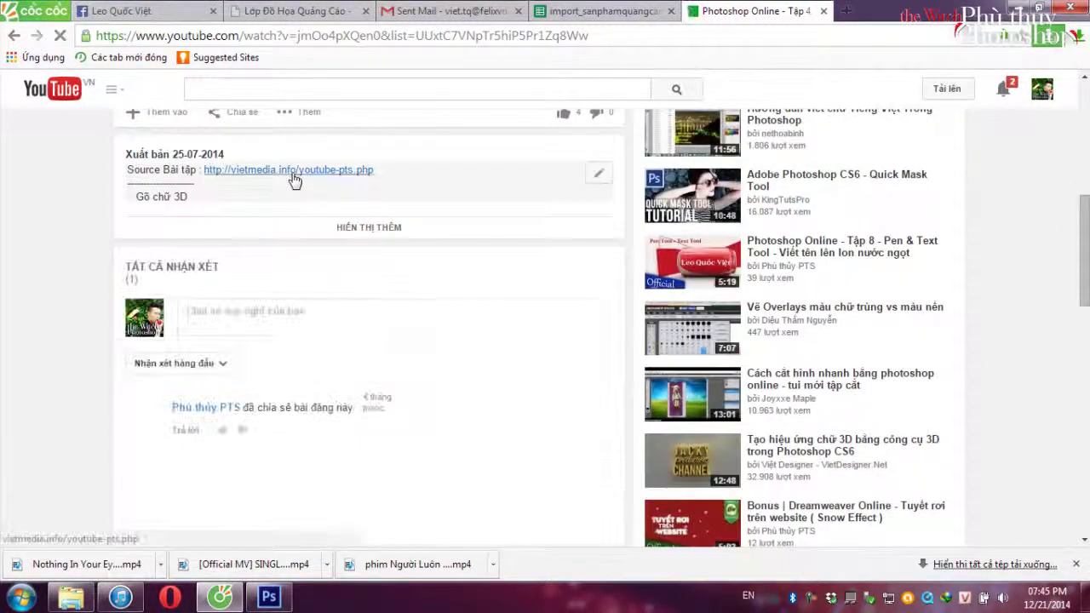
Open the vietmedia.info/youtube-pts.php link from the video description and look through its list of sample-data downloads.
click(291, 178)
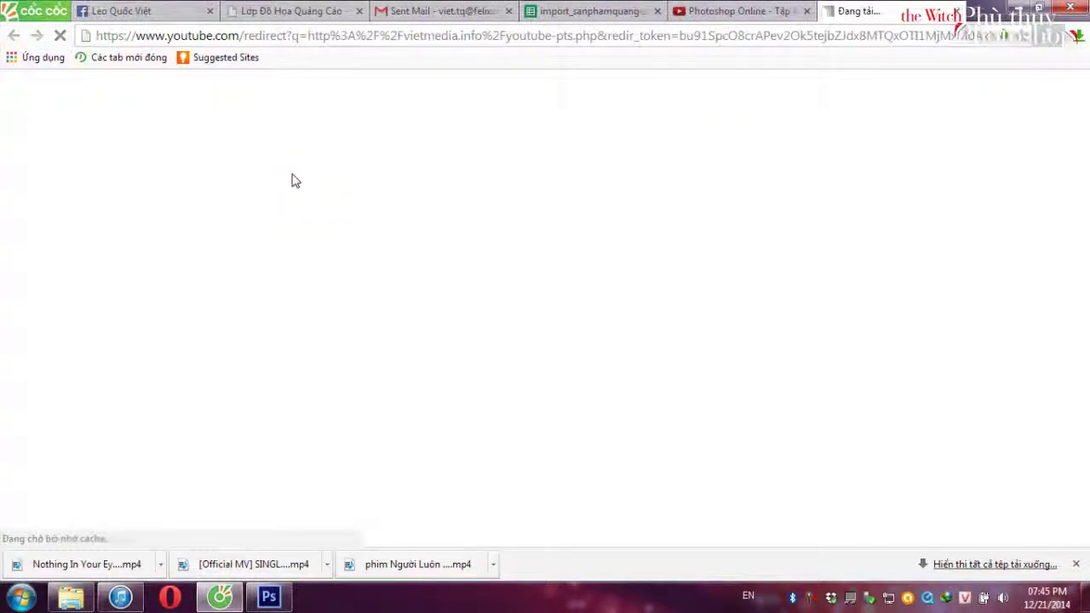
key(ctrl+shift+Tab)
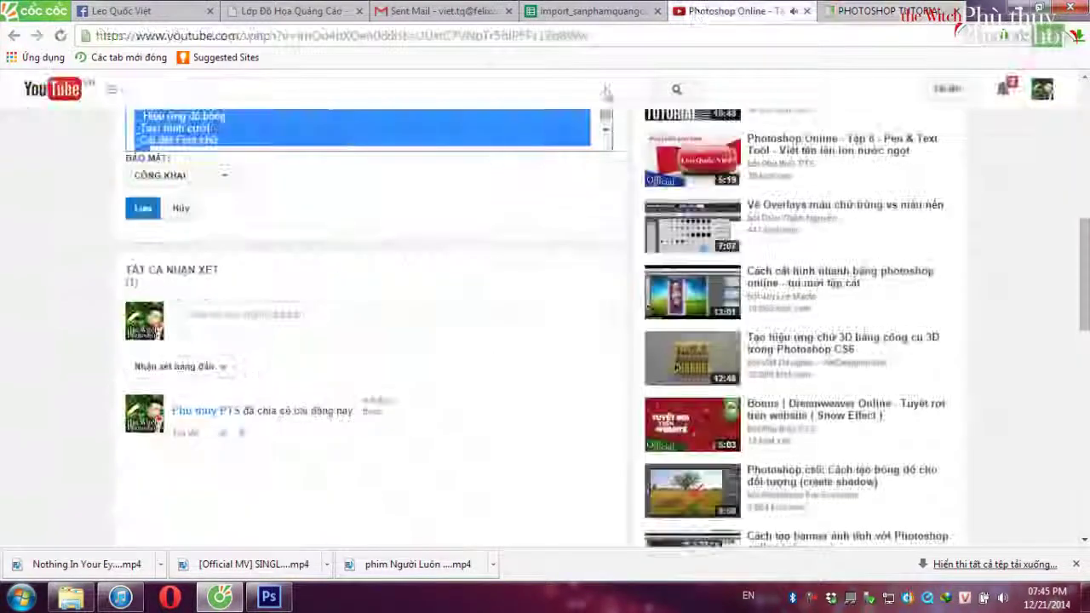
scroll(450, 204, up, 2)
scroll(449, 204, up, 3)
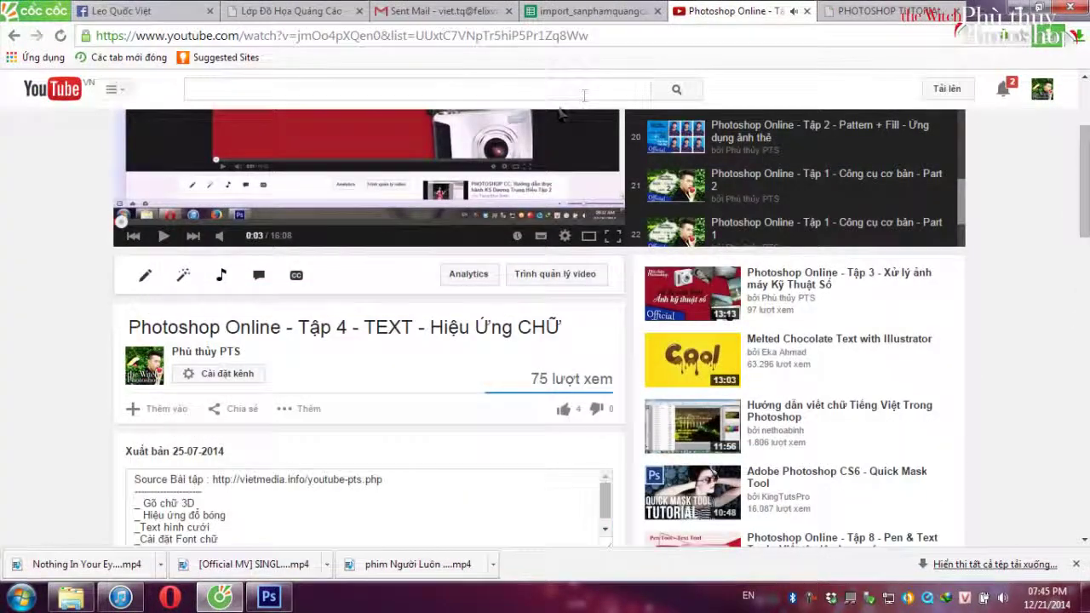
click(860, 12)
scroll(521, 261, down, 2)
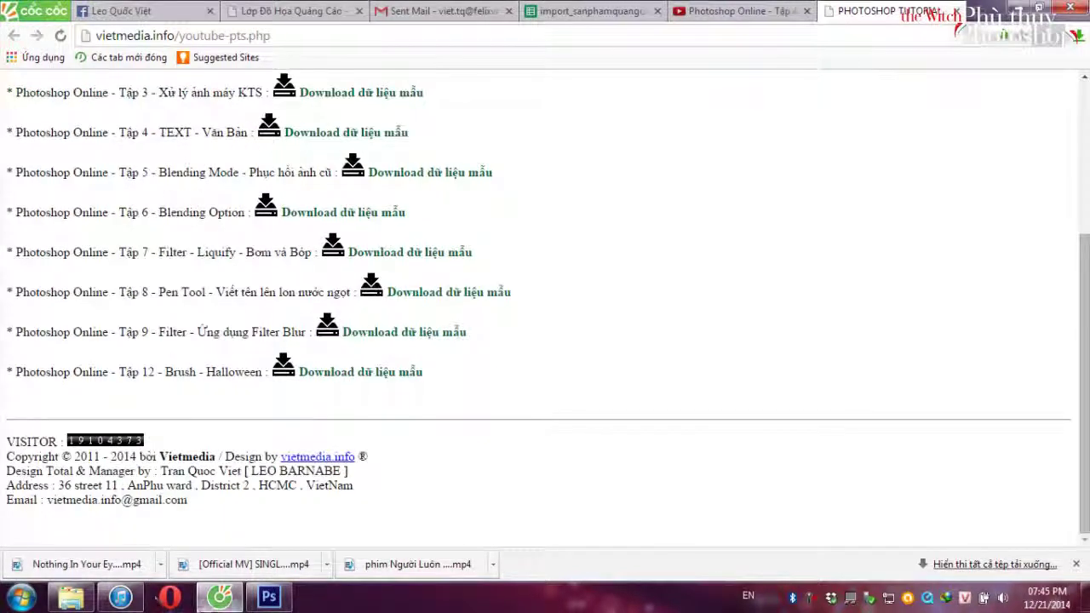
Place Merry_Christmas_PNG_Text from the xmas folder into the Photoshop composition and scale it down beneath the gold ribbon, beside the tree.
click(269, 597)
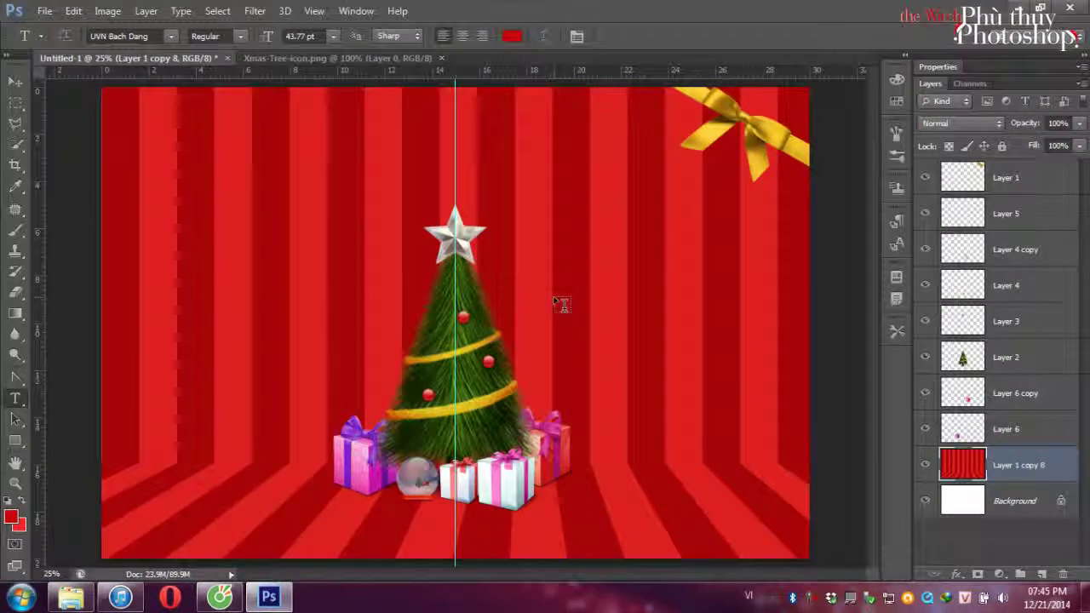
click(171, 35)
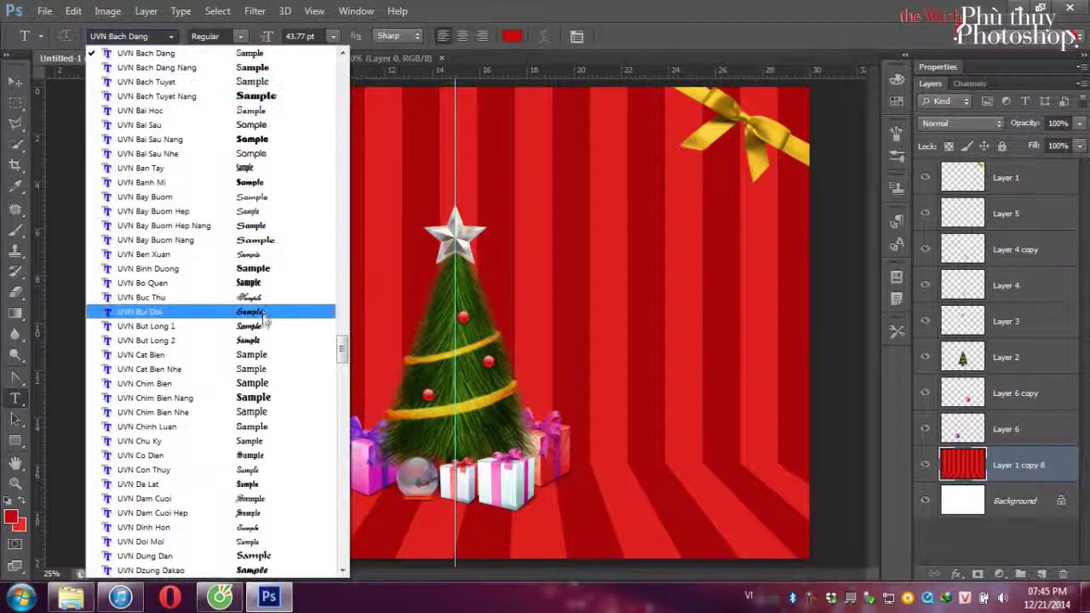
click(71, 598)
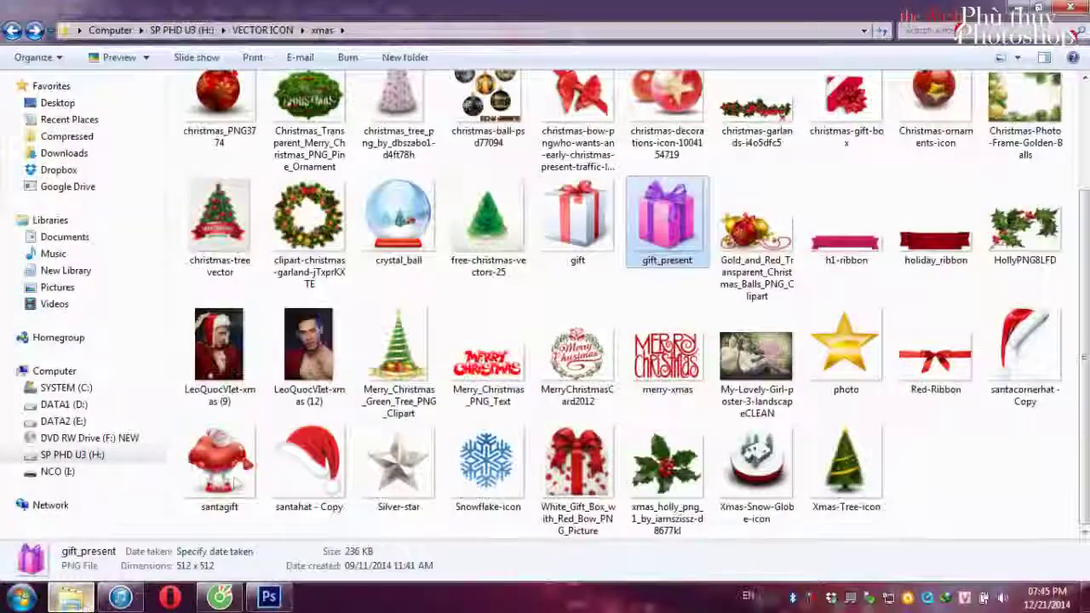
drag(492, 363, 645, 275)
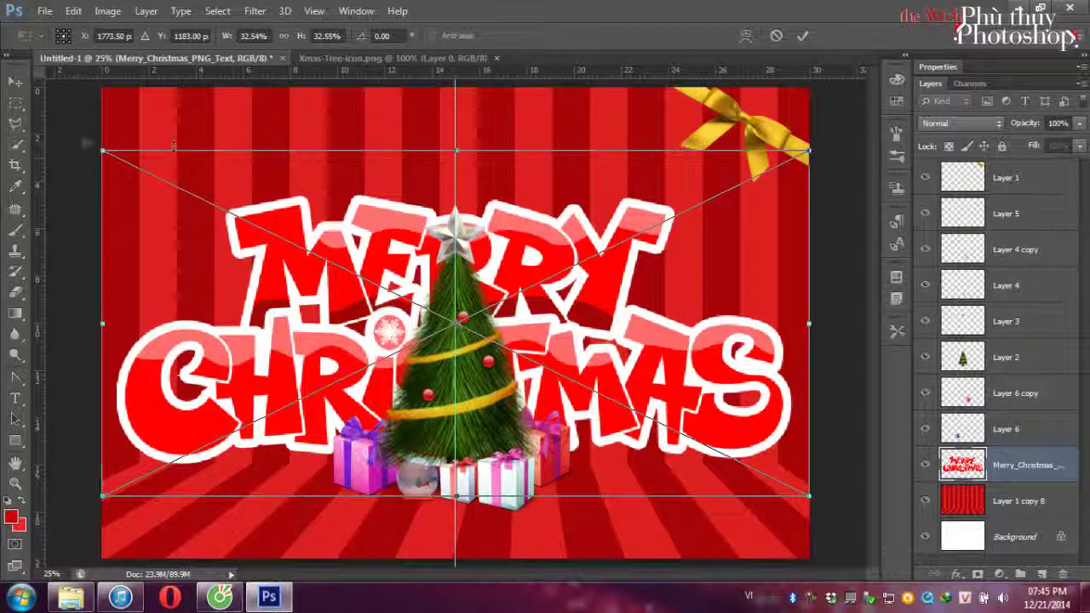
drag(104, 149, 661, 203)
key(Return)
key(t)
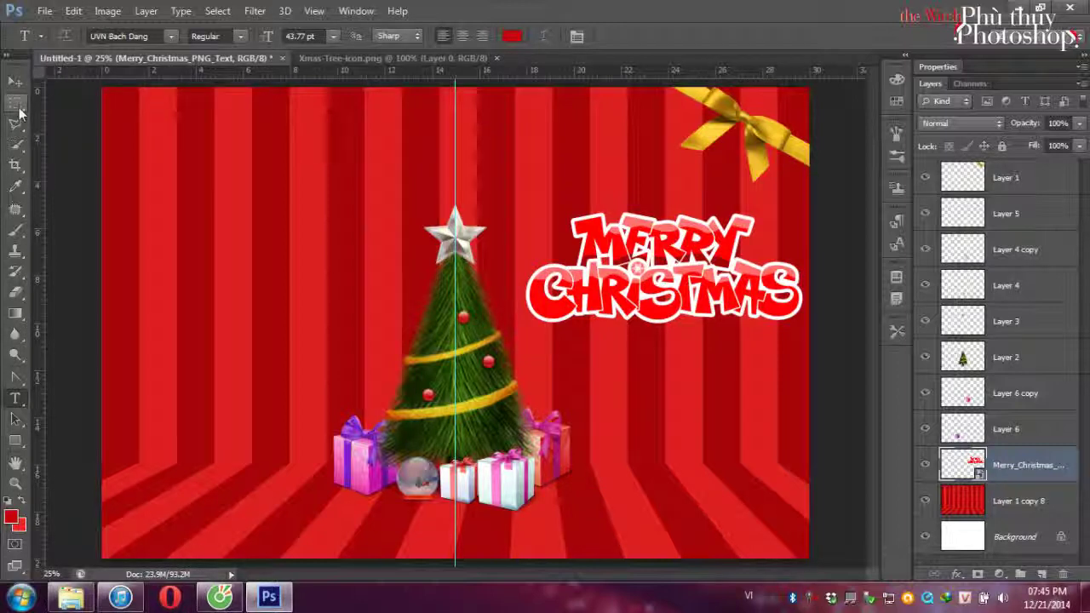
click(15, 102)
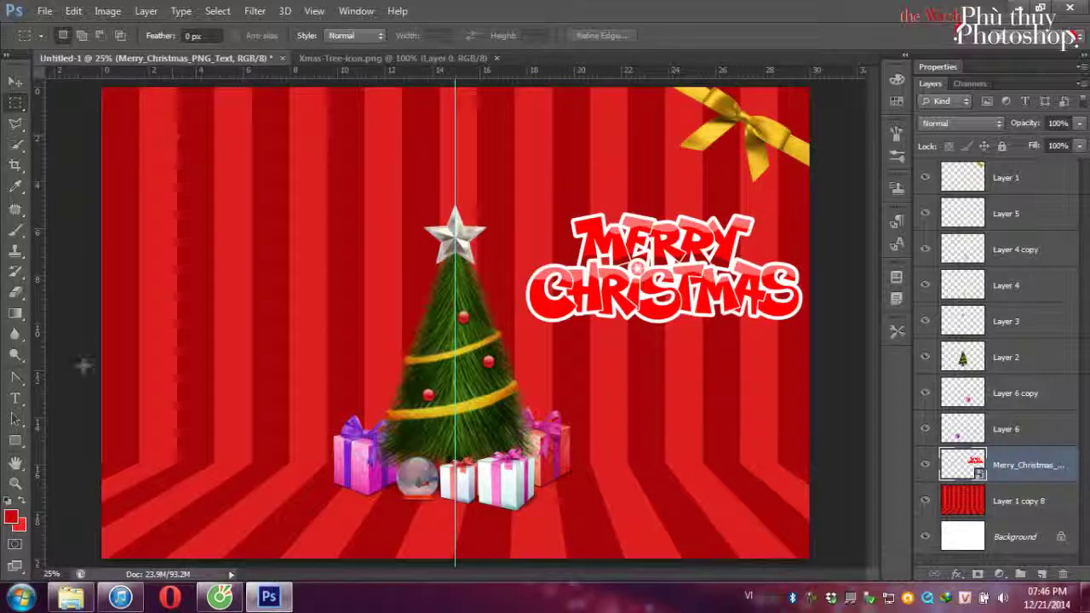
Switch to the browser, return to the channel's videos page and look through the older Photoshop Online episodes.
click(219, 596)
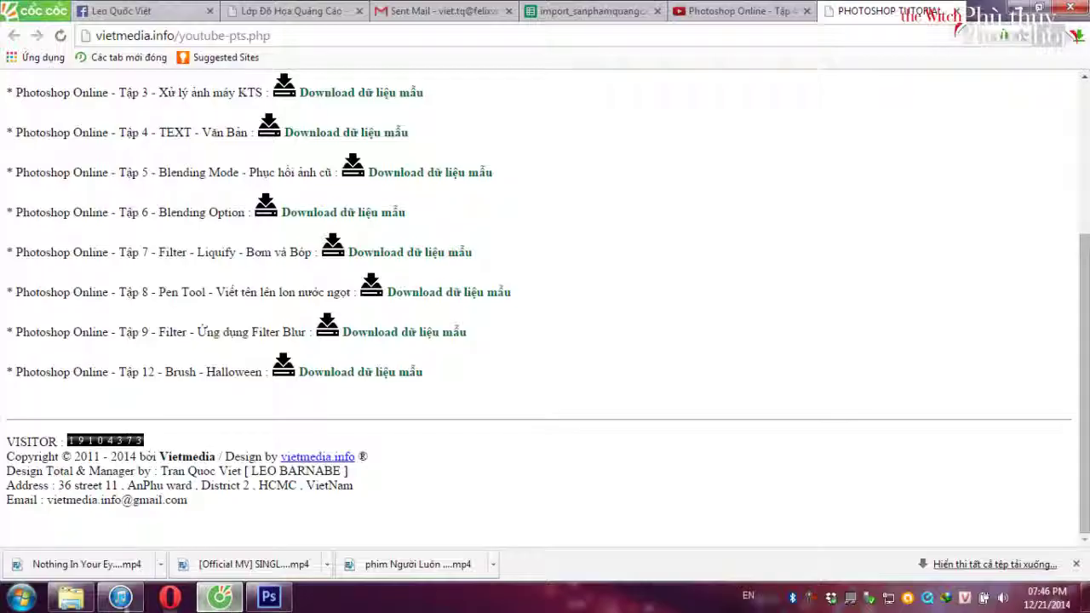
click(723, 11)
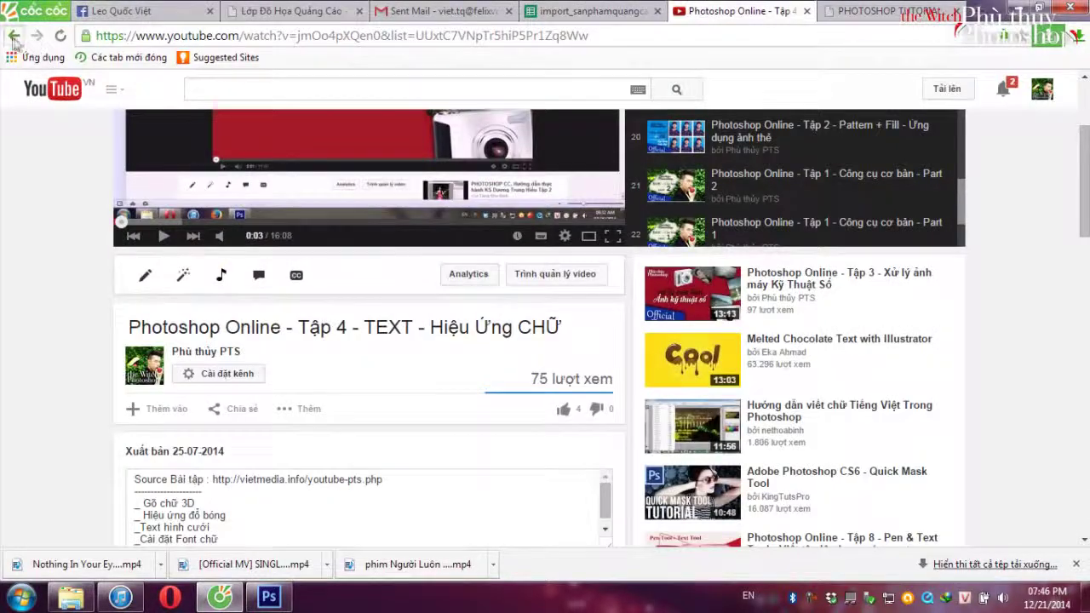
click(13, 37)
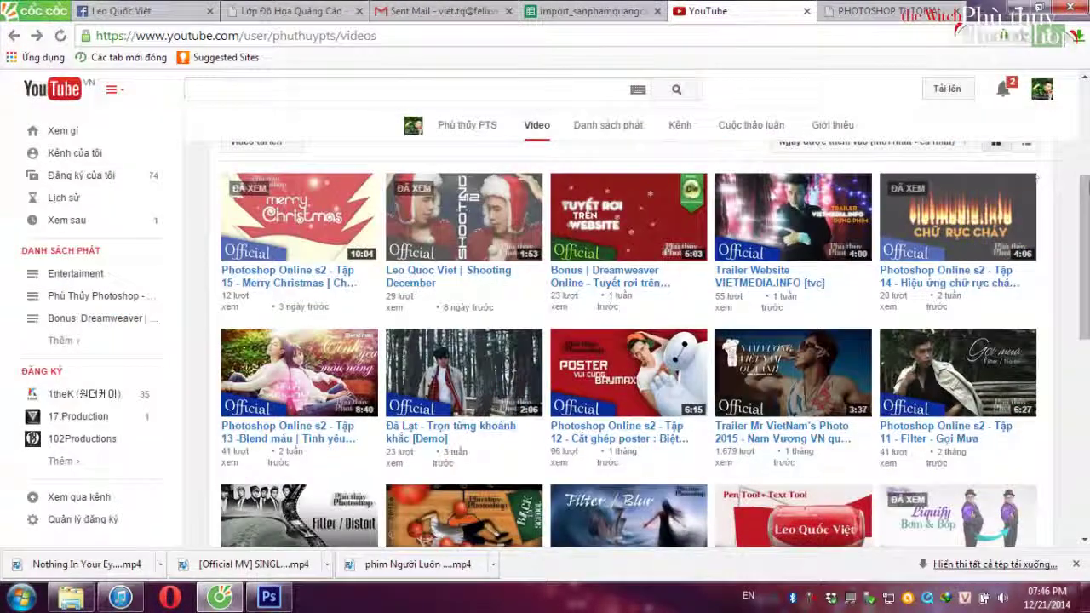
drag(1085, 186, 1085, 328)
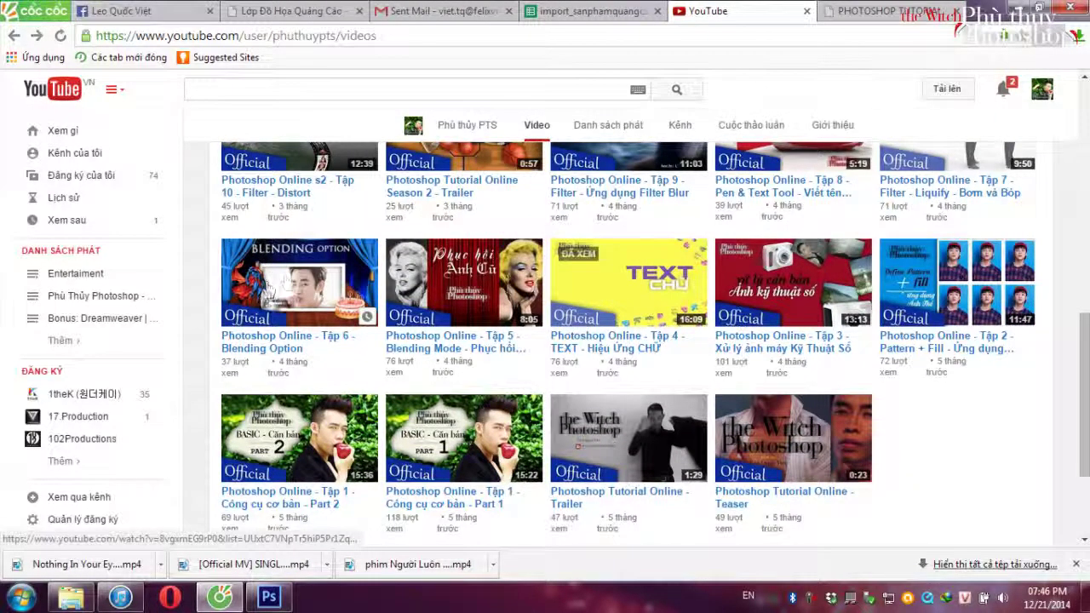
Back in Photoshop, marquee an upright rectangle on the wall left of the tree on a new top layer and reset the colors to black and white.
click(269, 597)
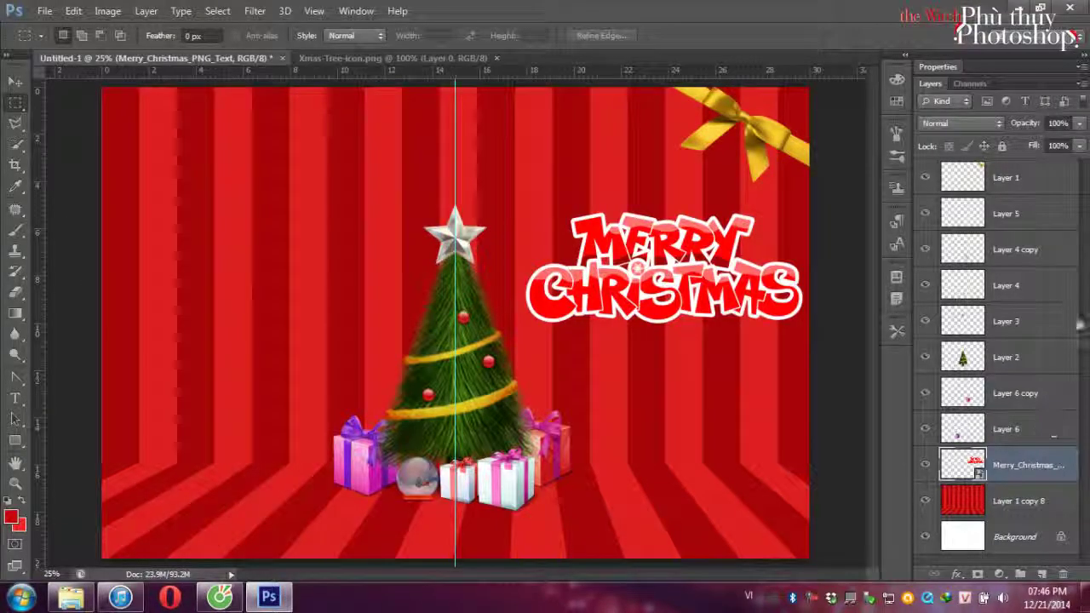
click(1037, 183)
click(1042, 573)
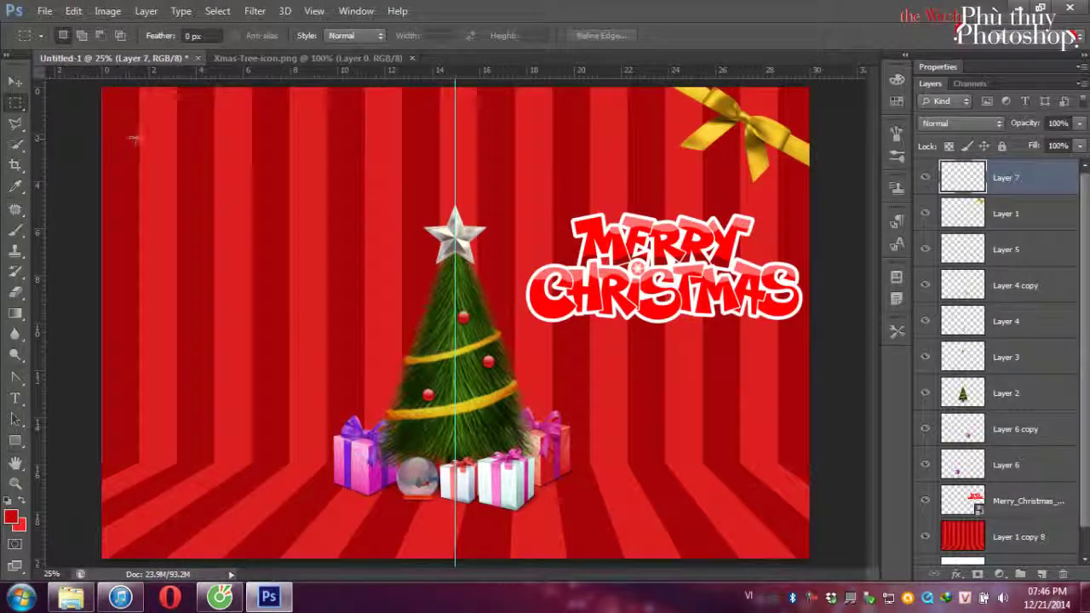
drag(133, 138, 226, 141)
drag(226, 205, 270, 275)
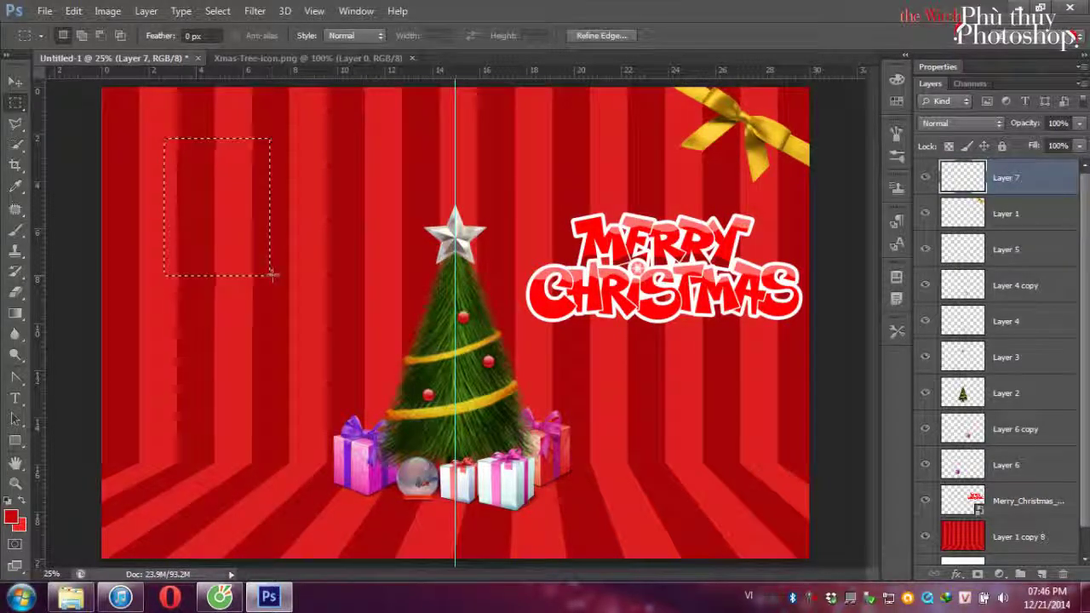
click(9, 502)
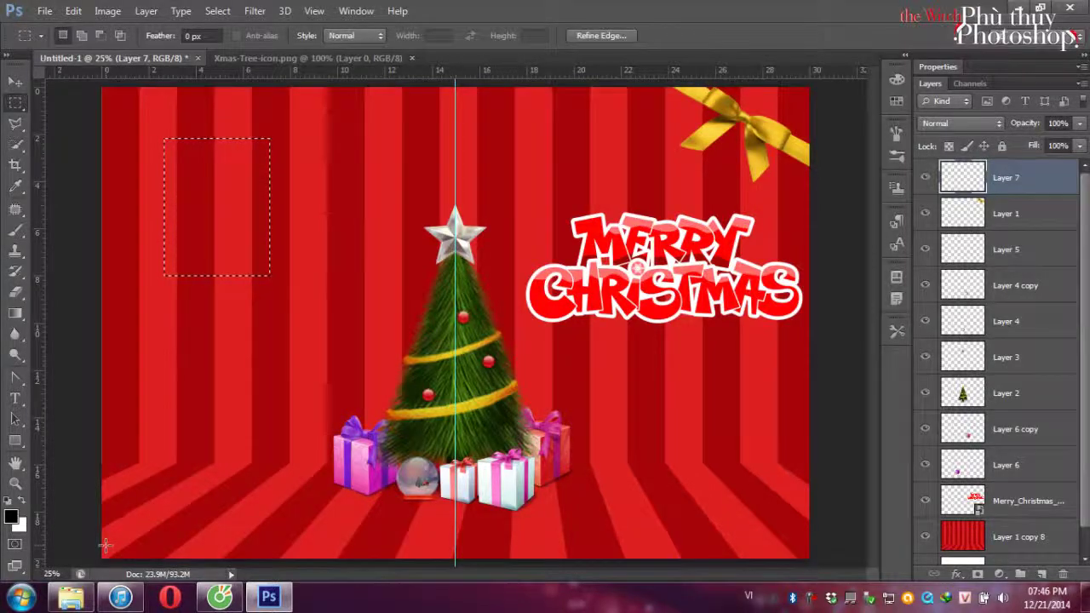
Open silver_background_3 from the xmas folder in Photoshop, copy the whole image and return to the Christmas composition.
key(alt+Tab)
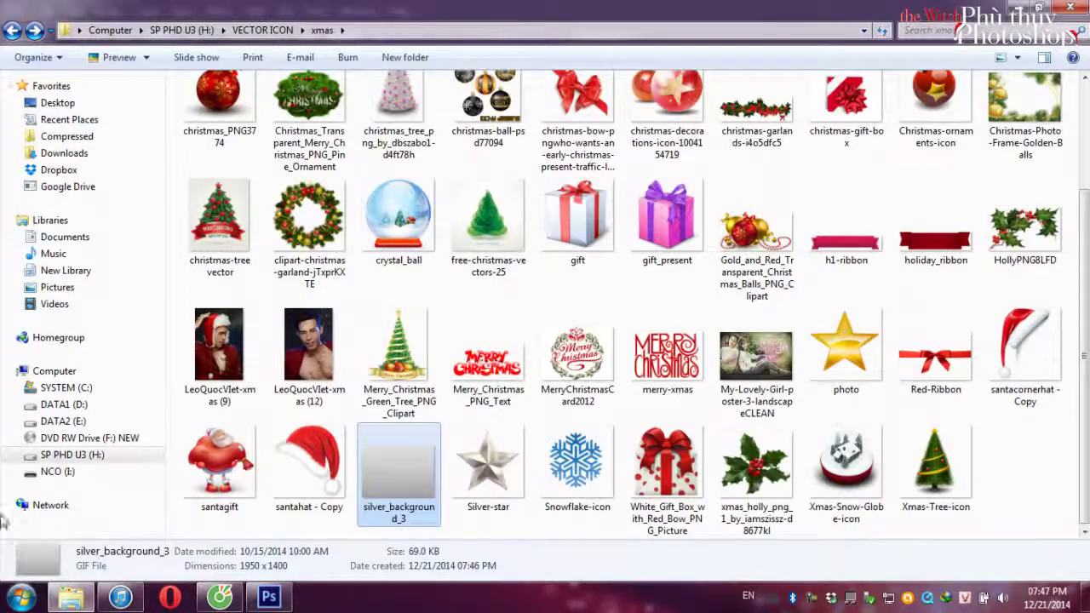
double_click(394, 473)
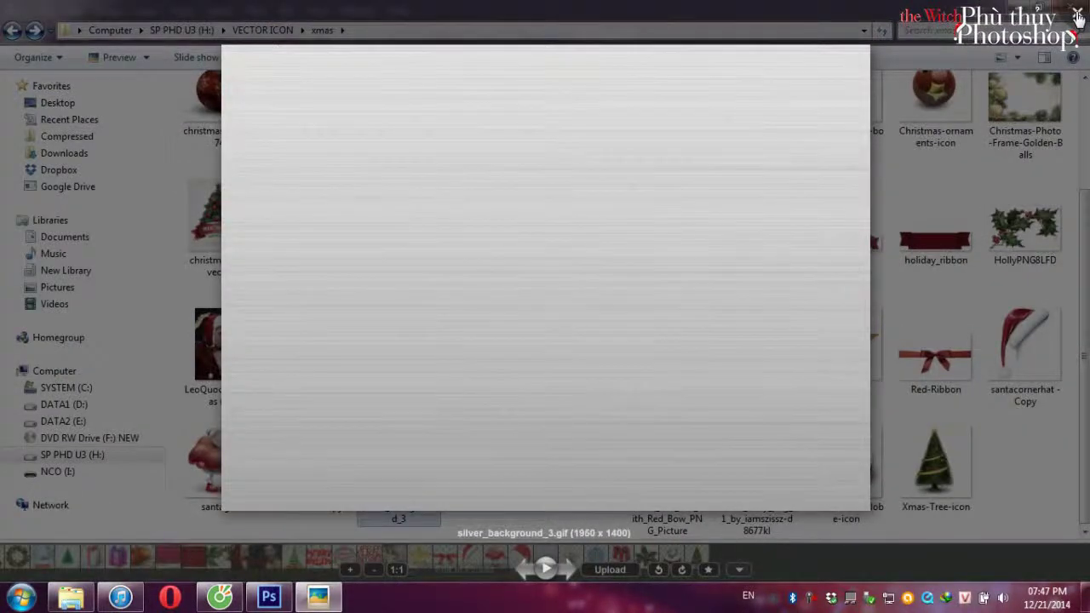
click(1078, 18)
click(266, 598)
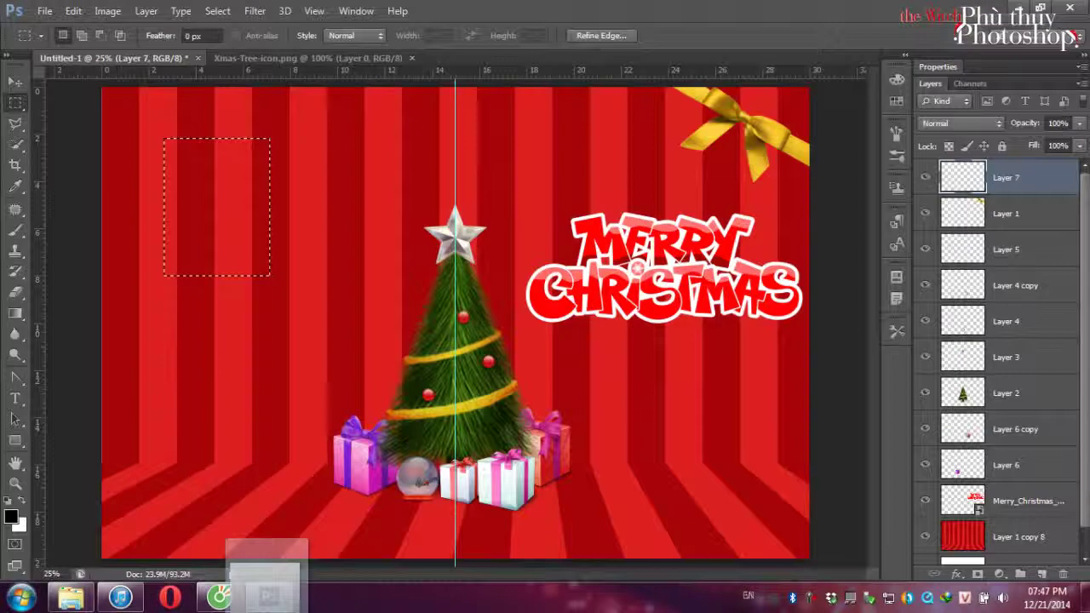
drag(266, 587, 896, 469)
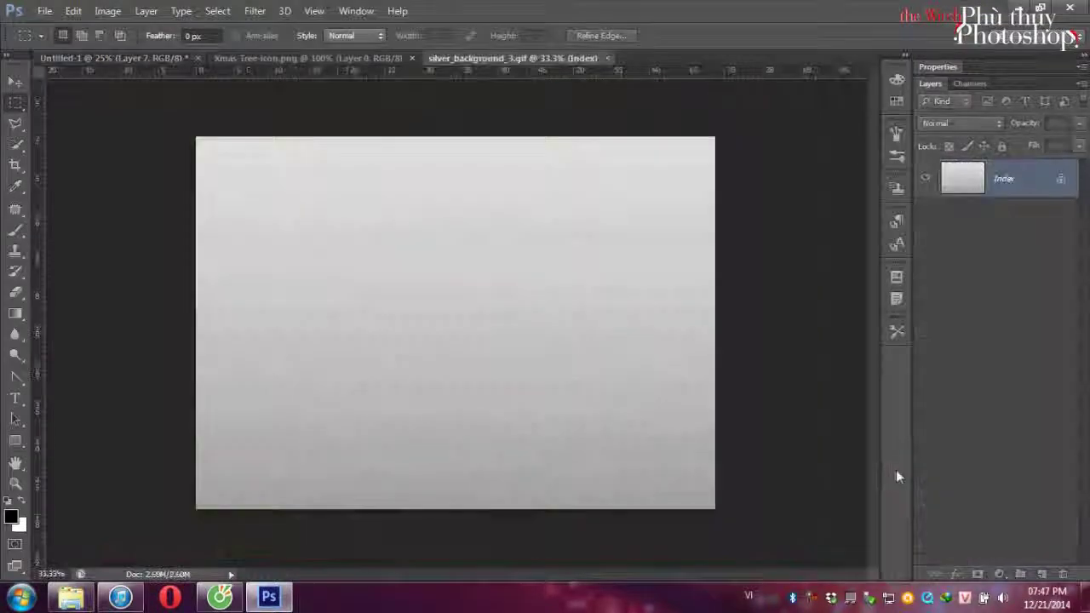
key(ctrl+a)
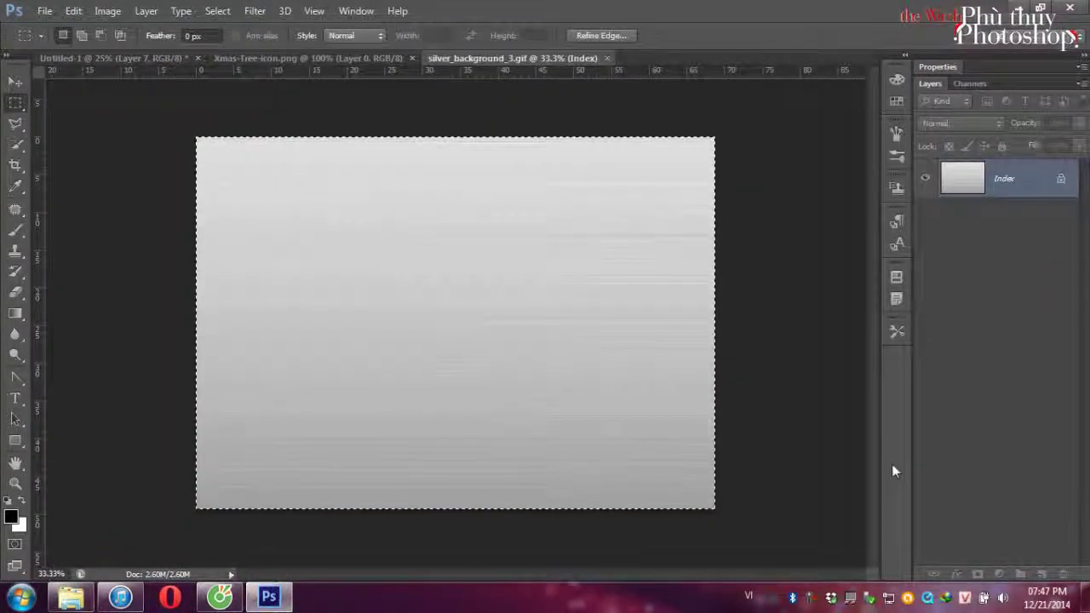
key(ctrl+Tab)
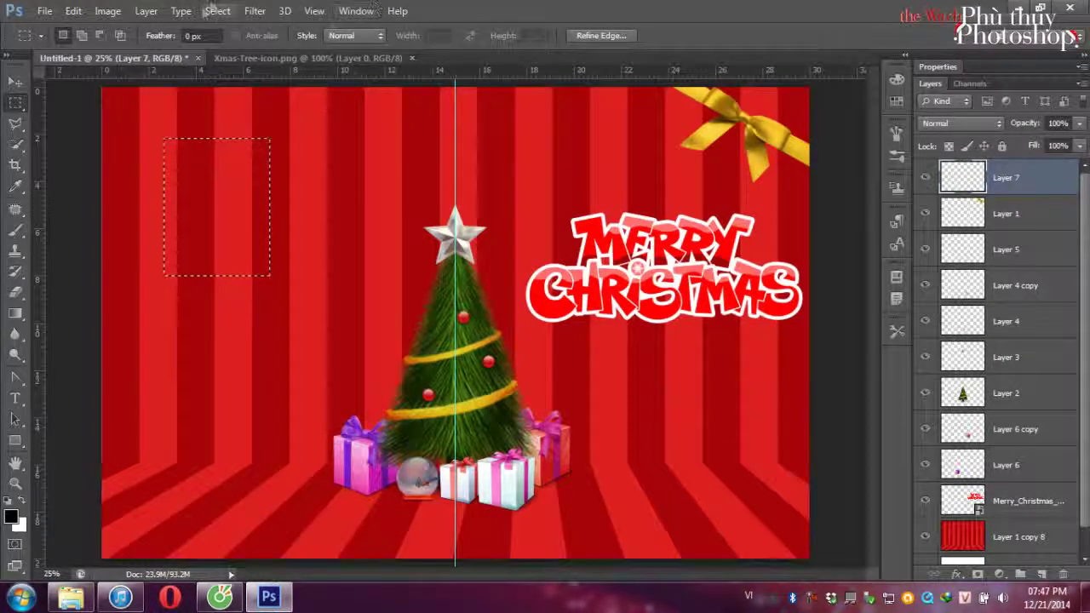
Paste the silver texture into the rectangular selection with Paste Into and scale it down to fit the masked area.
click(73, 10)
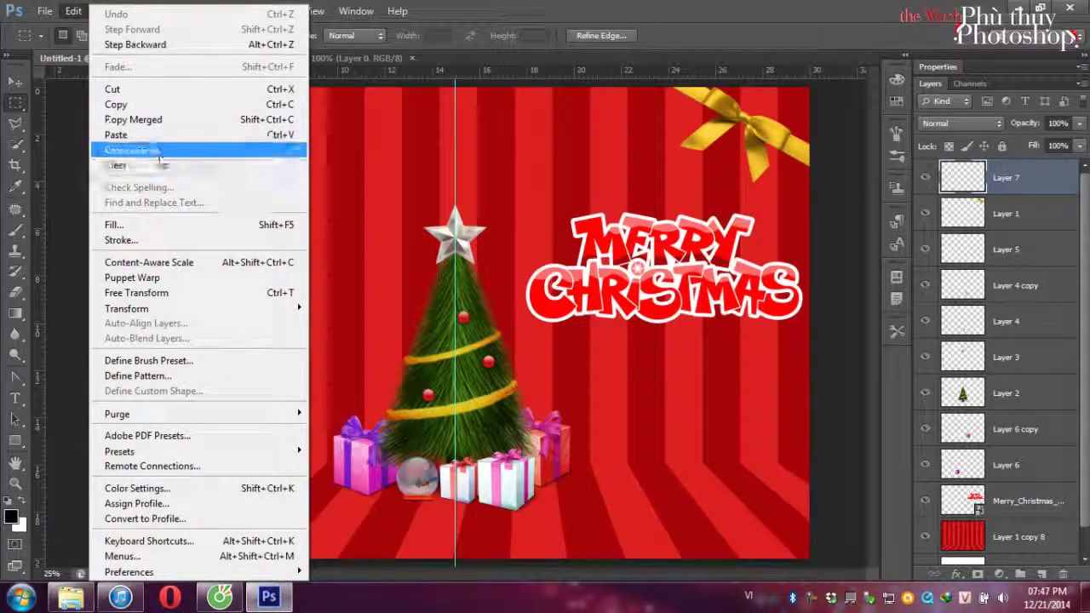
mouse_move(158, 153)
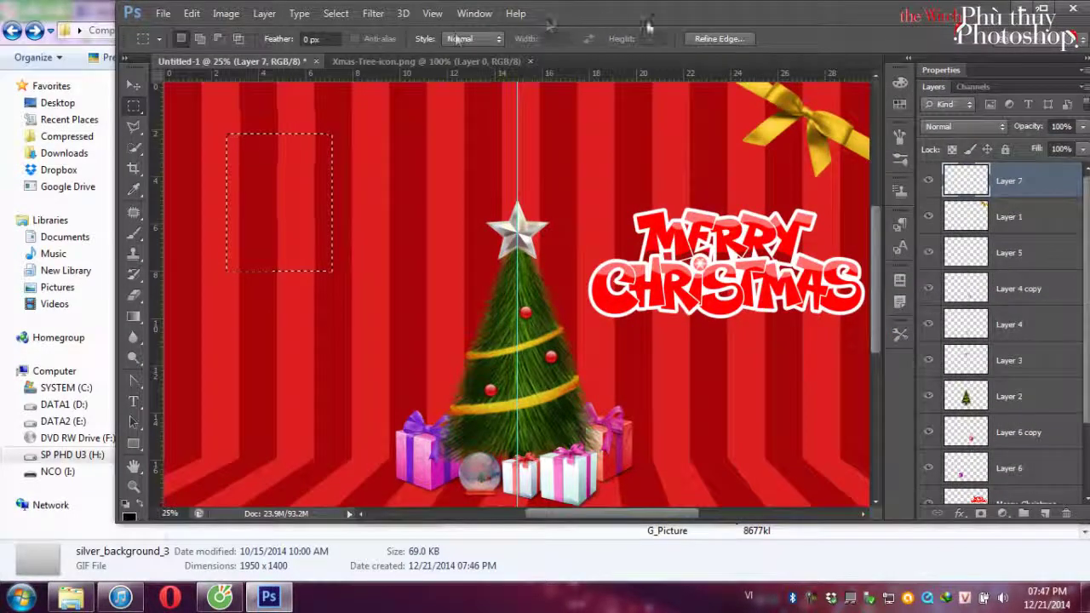
double_click(651, 15)
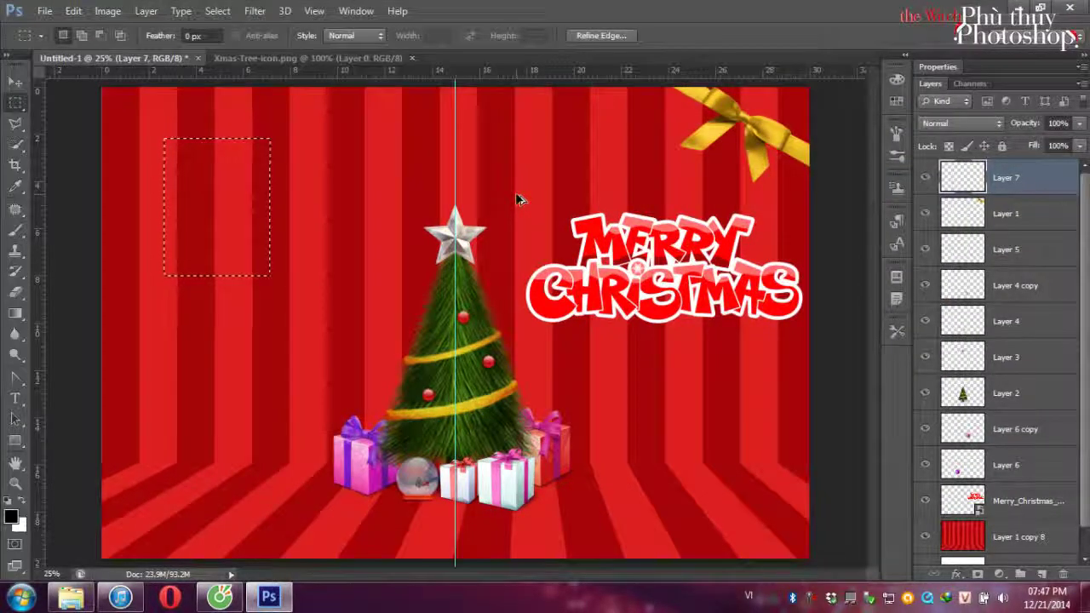
key(ctrl+alt+shift+v)
key(ctrl+t)
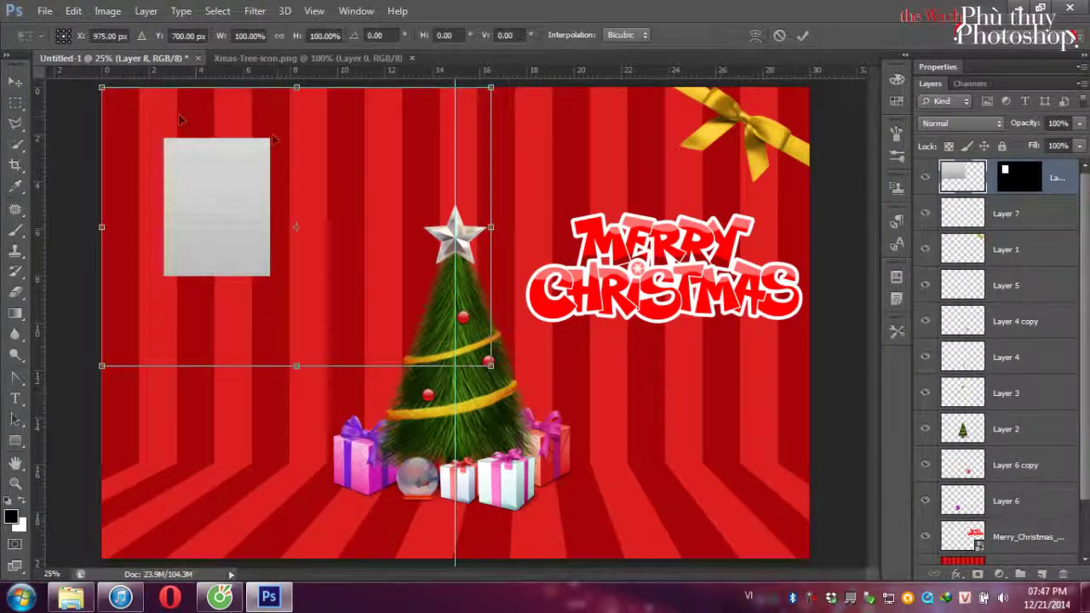
drag(102, 86, 270, 209)
drag(367, 251, 213, 168)
key(Return)
Commit the transform and flatten the masked silver panel into a plain layer by merging it with a new empty layer.
key(m)
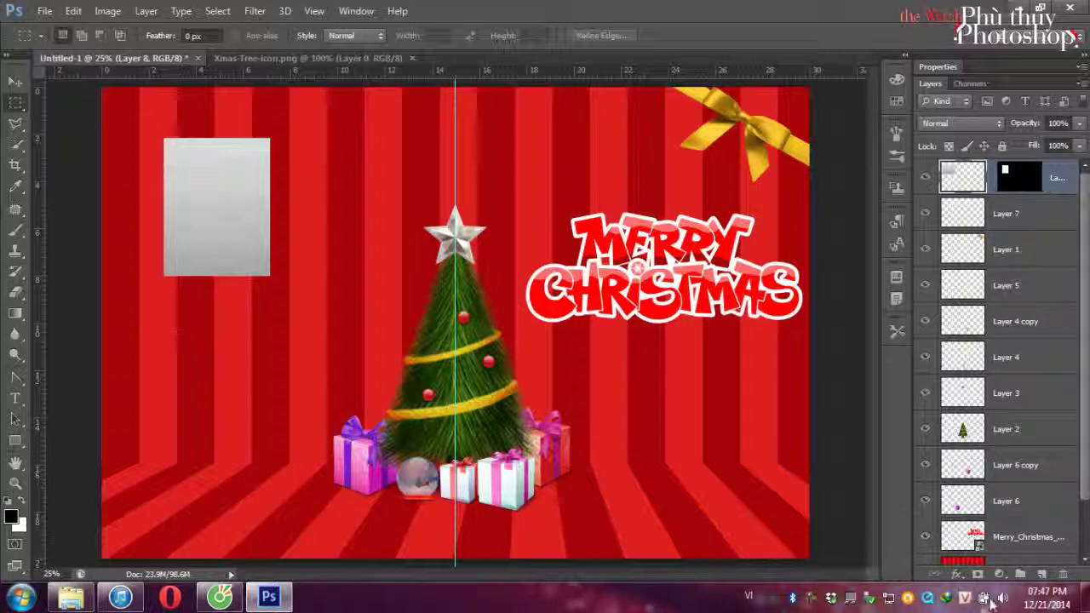
click(1040, 574)
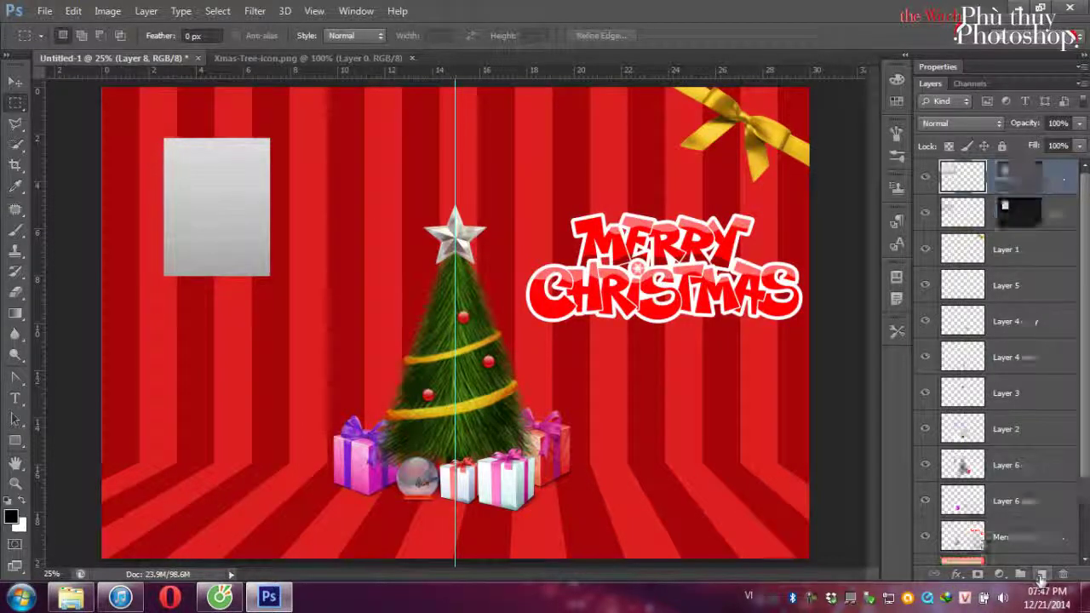
drag(987, 217, 988, 170)
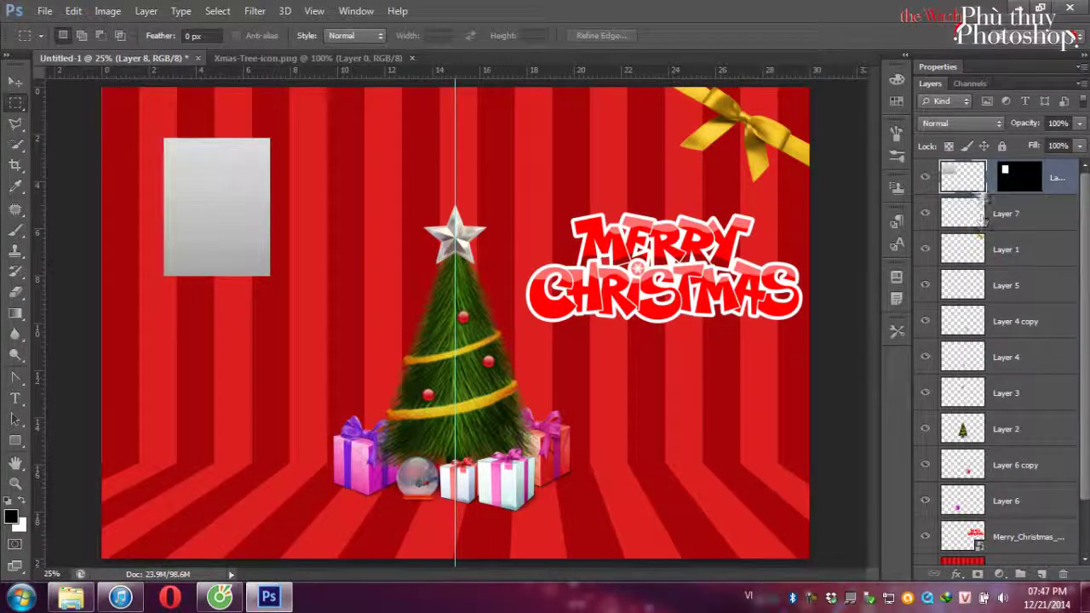
right_click(971, 182)
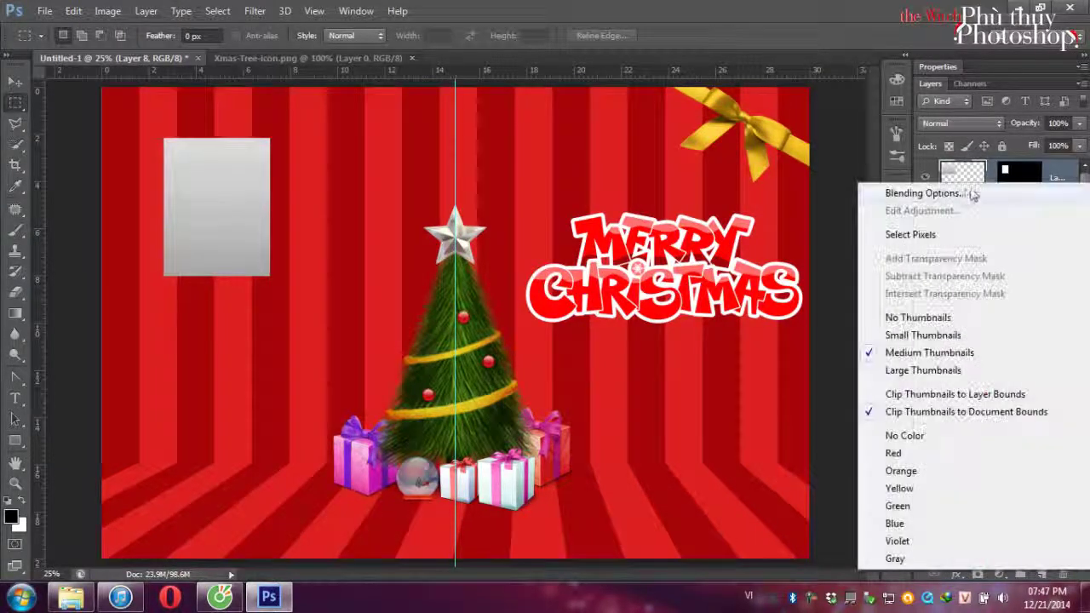
right_click(1020, 173)
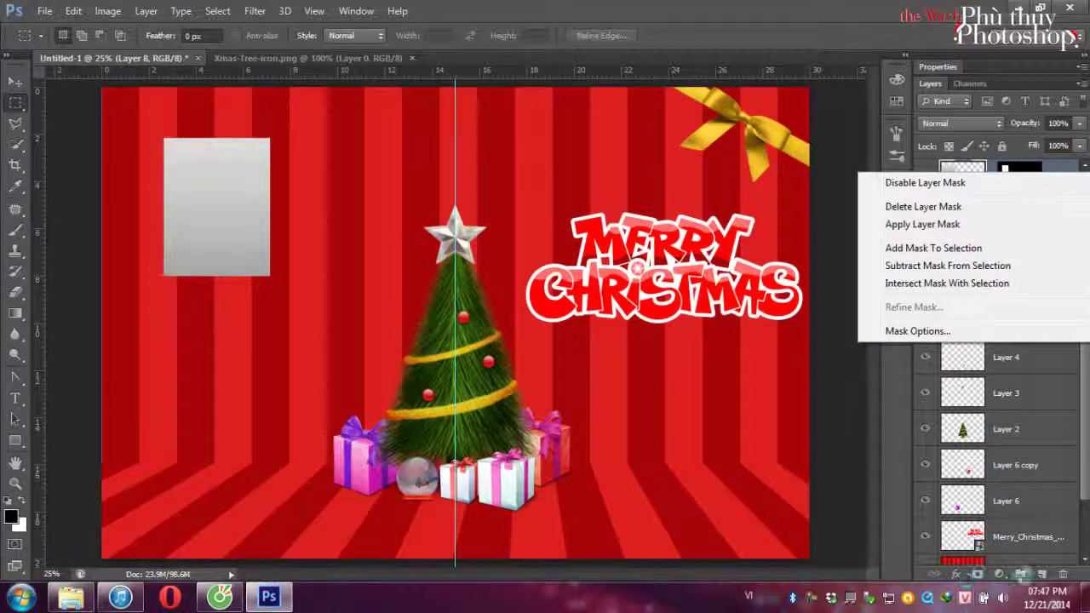
click(1040, 577)
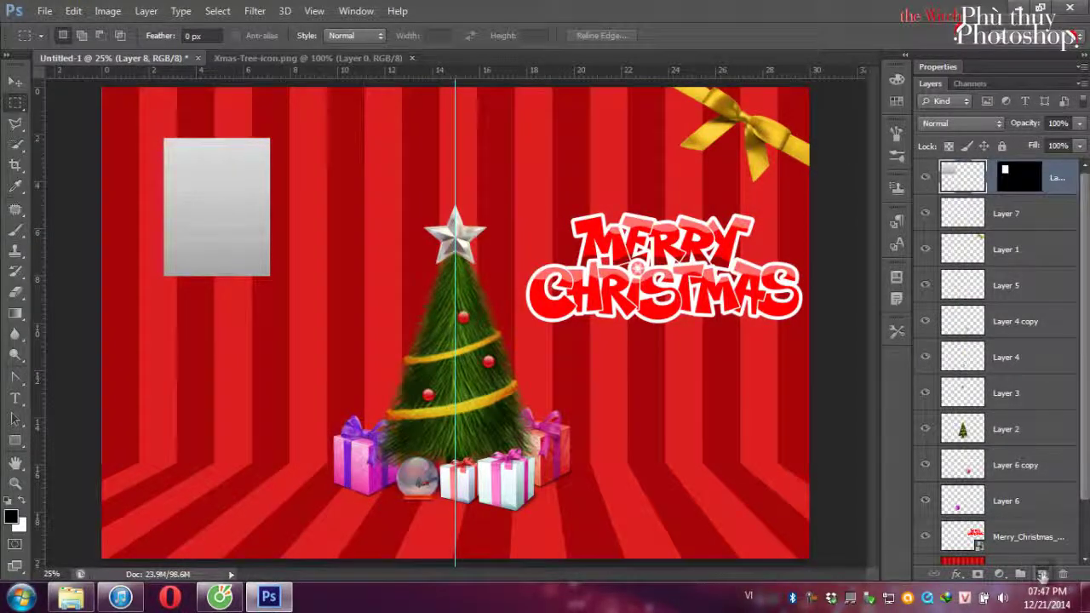
click(1041, 574)
click(1046, 213)
key(Delete)
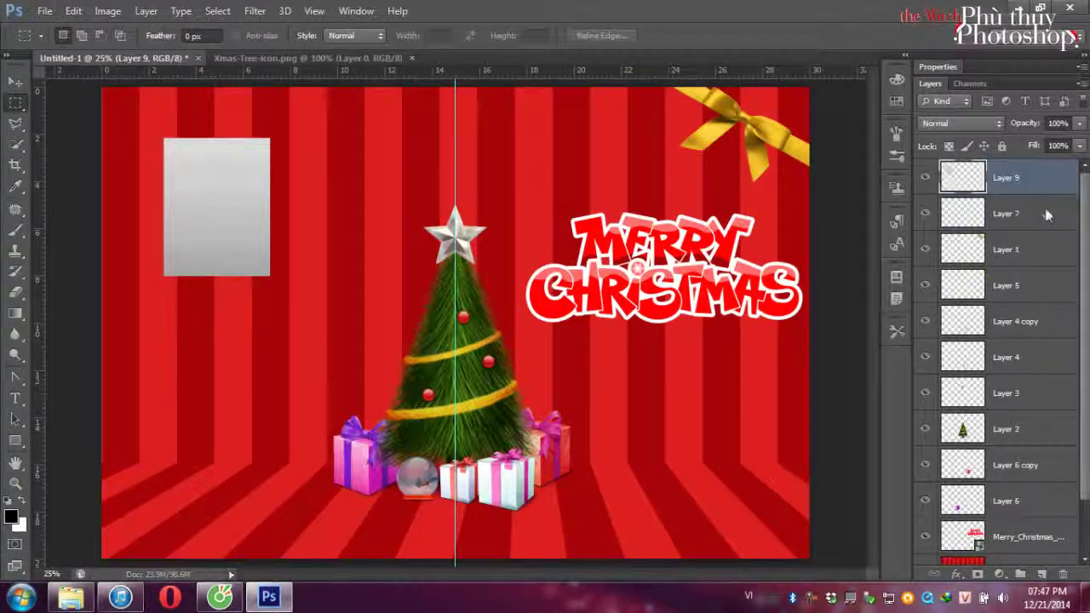
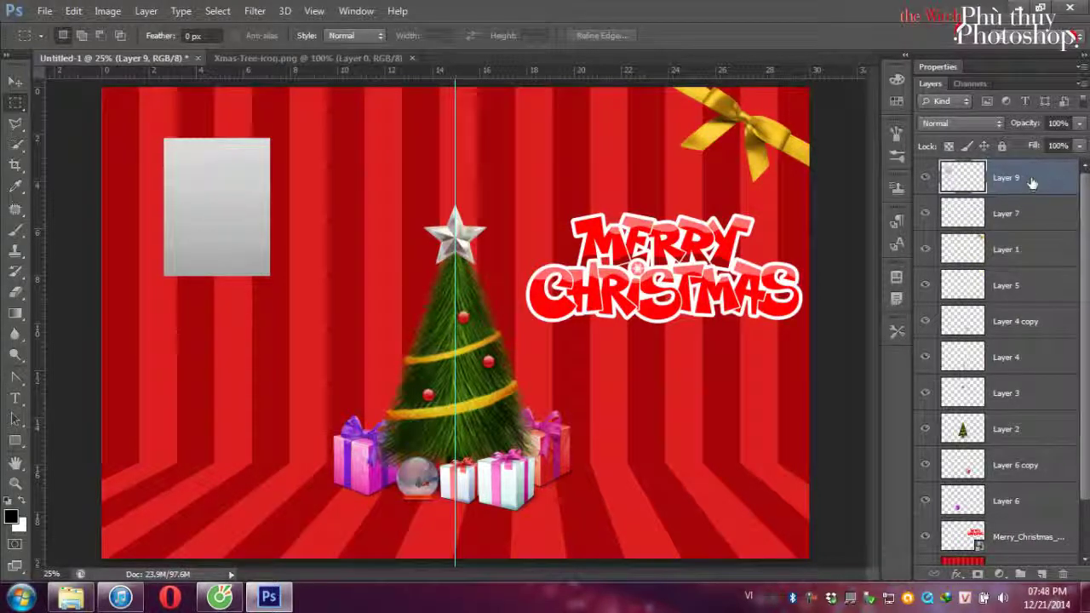
Duplicate the silver panel layer and scale the copy down slightly about its center, leaving a narrow silver border.
key(ctrl+j)
key(ctrl+t)
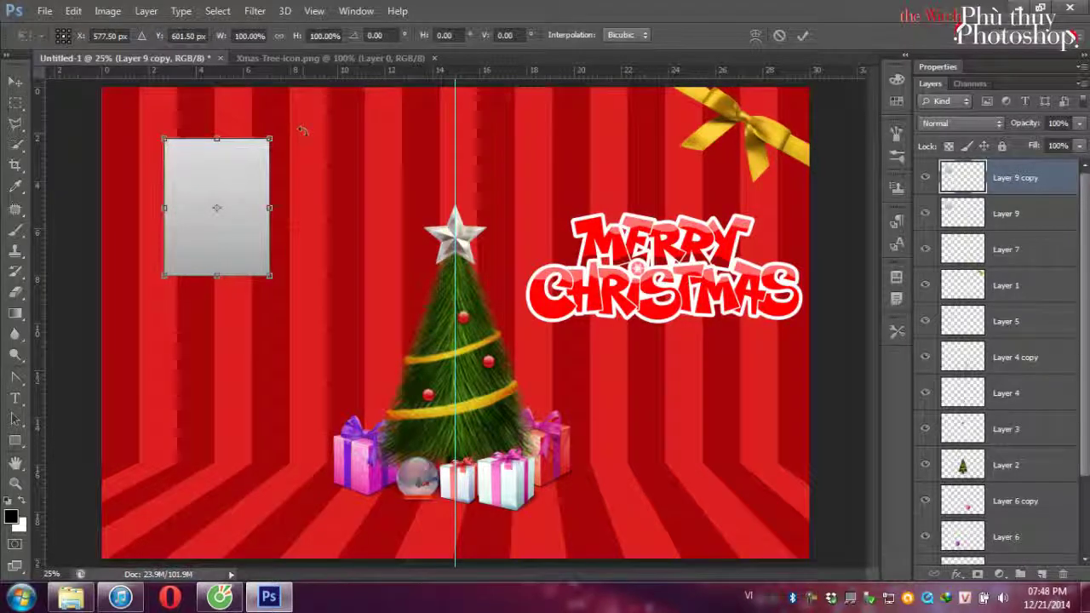
drag(270, 136, 263, 148)
key(Return)
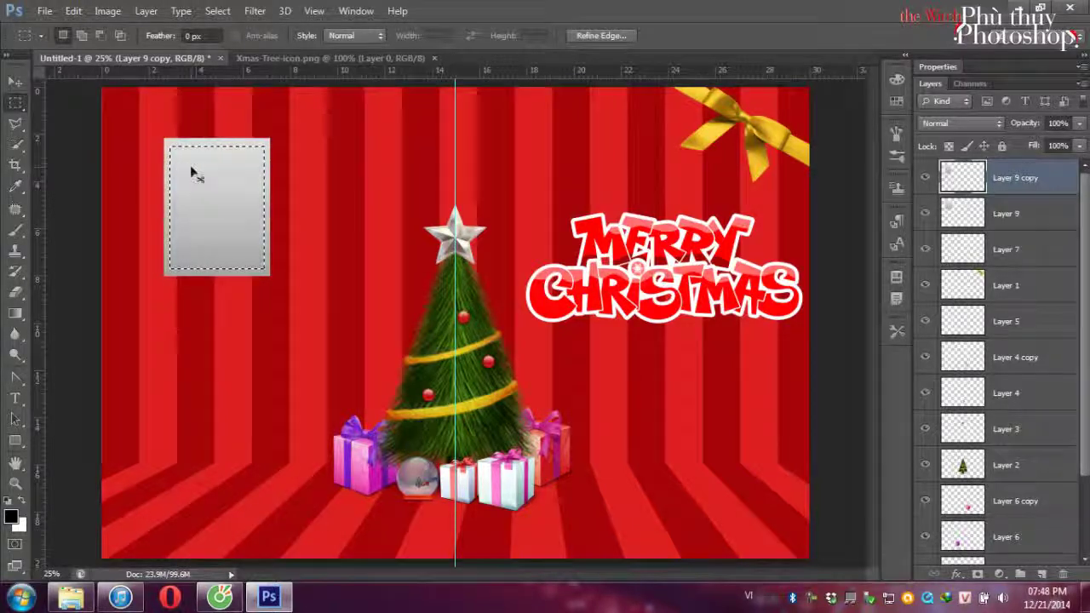
Fill the smaller inner panel with white and deselect it.
key(alt+BackSpace)
key(ctrl+BackSpace)
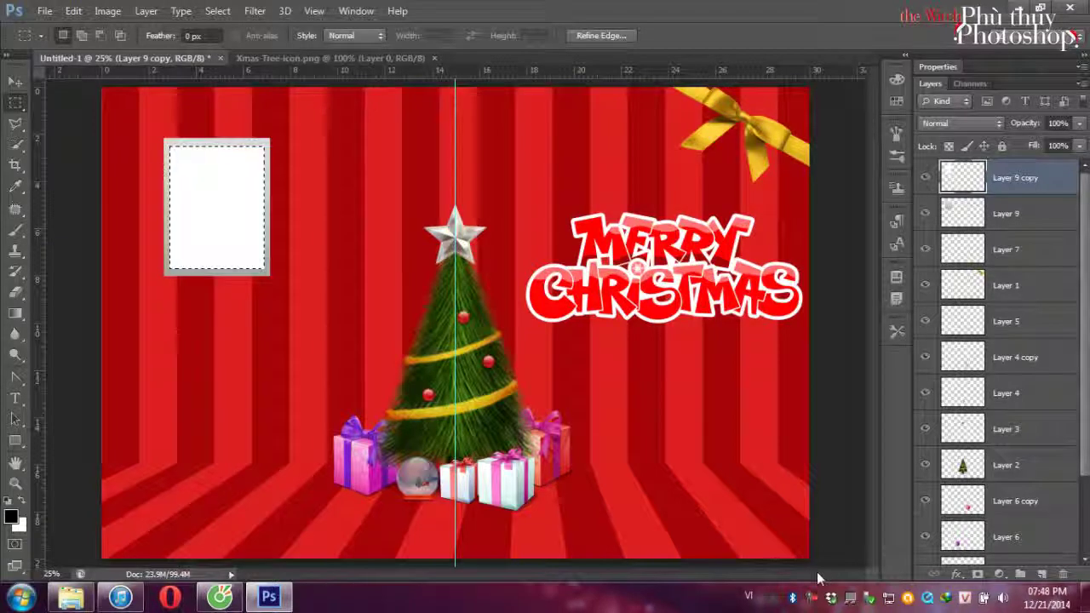
key(ctrl+d)
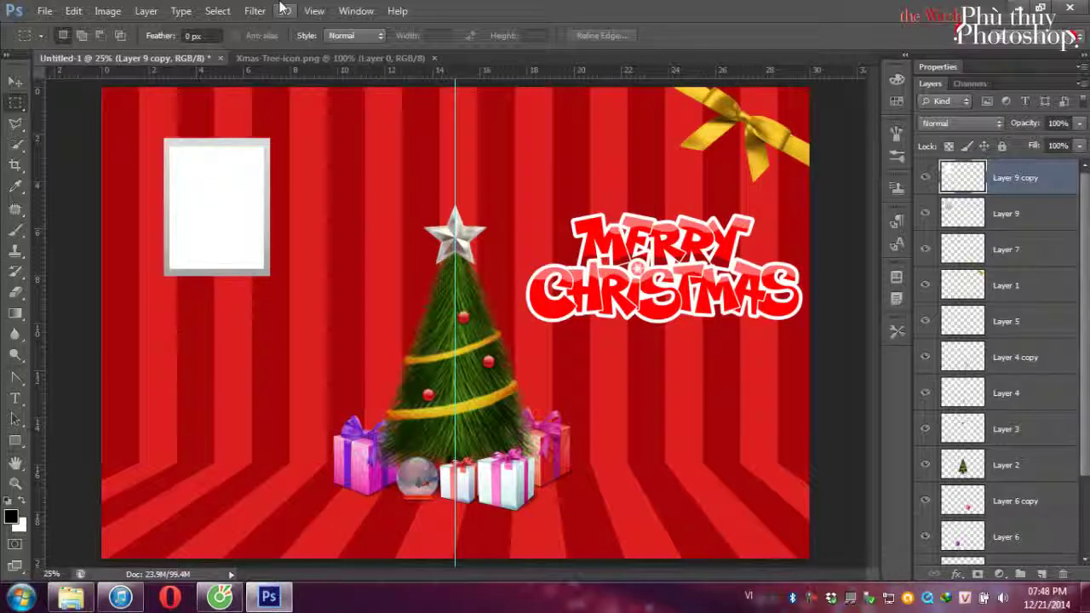
Add a Multiply drop shadow with an enlarged size and 75% opacity to the silver panel layer beneath the white one.
click(976, 214)
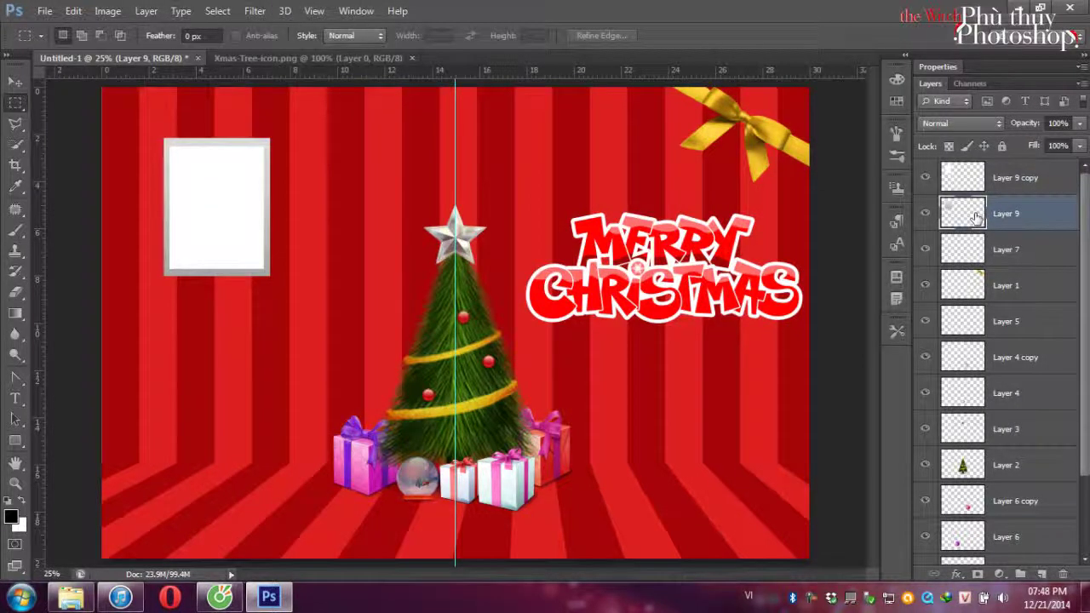
right_click(976, 215)
click(1018, 216)
click(957, 575)
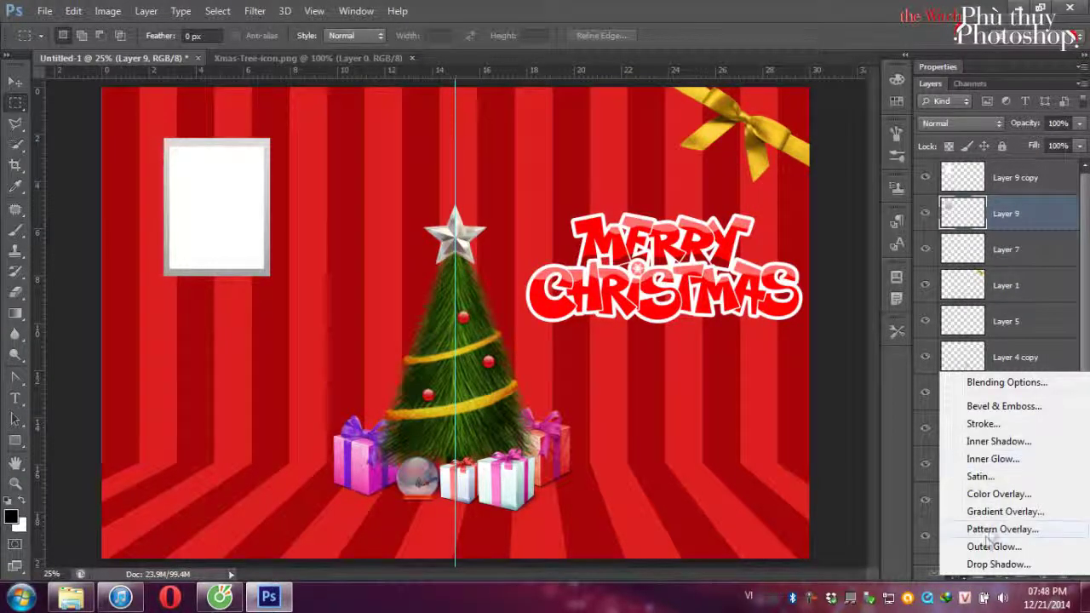
click(987, 564)
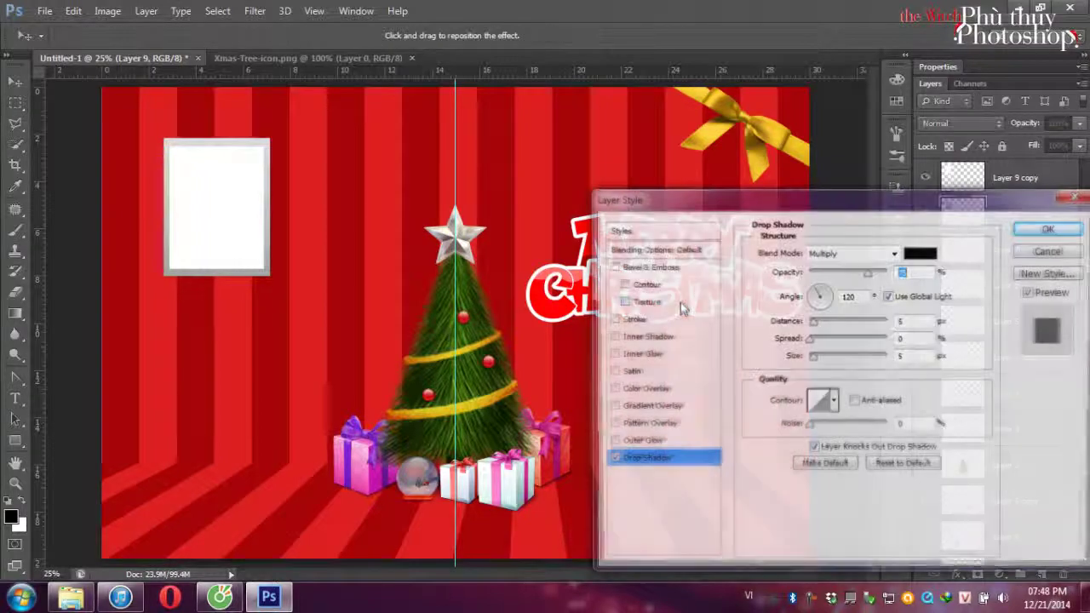
drag(813, 356, 844, 364)
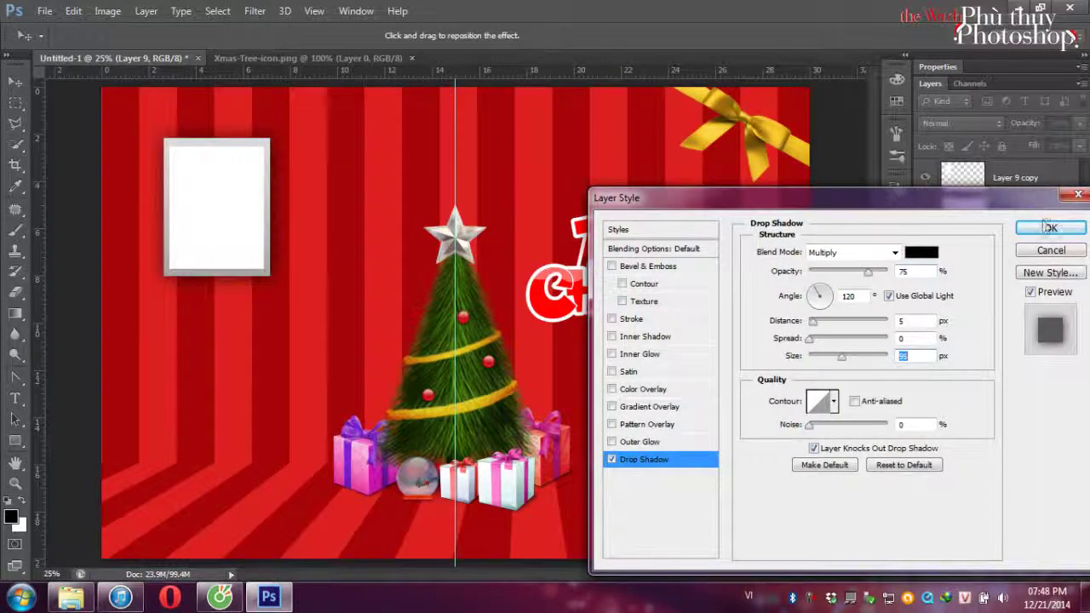
click(1051, 228)
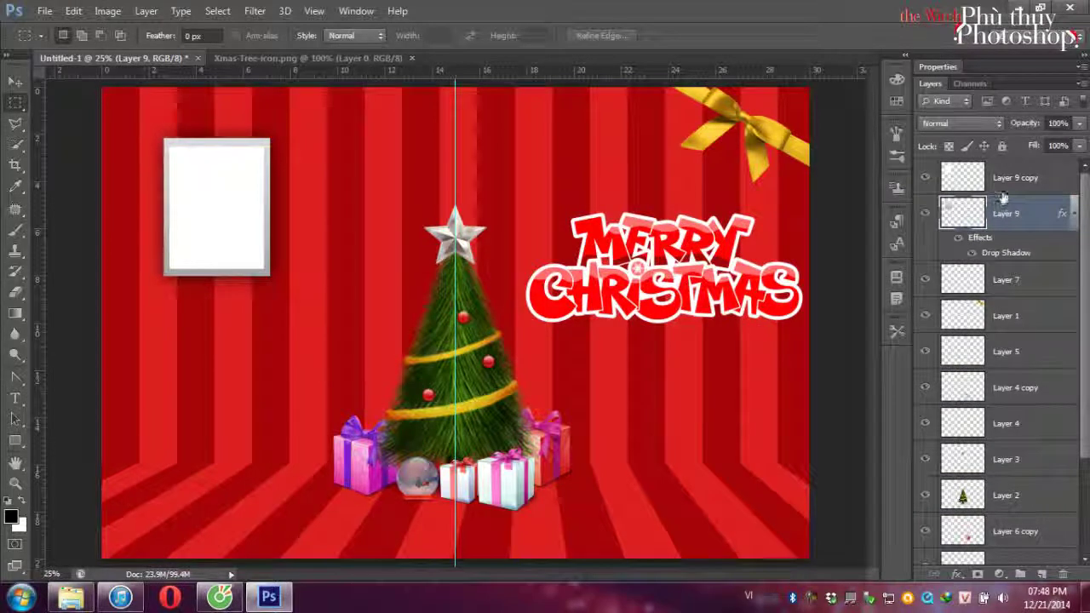
Merge the white panel and the shadowed silver panel into one layer and rename it khung.
shift+click(1008, 188)
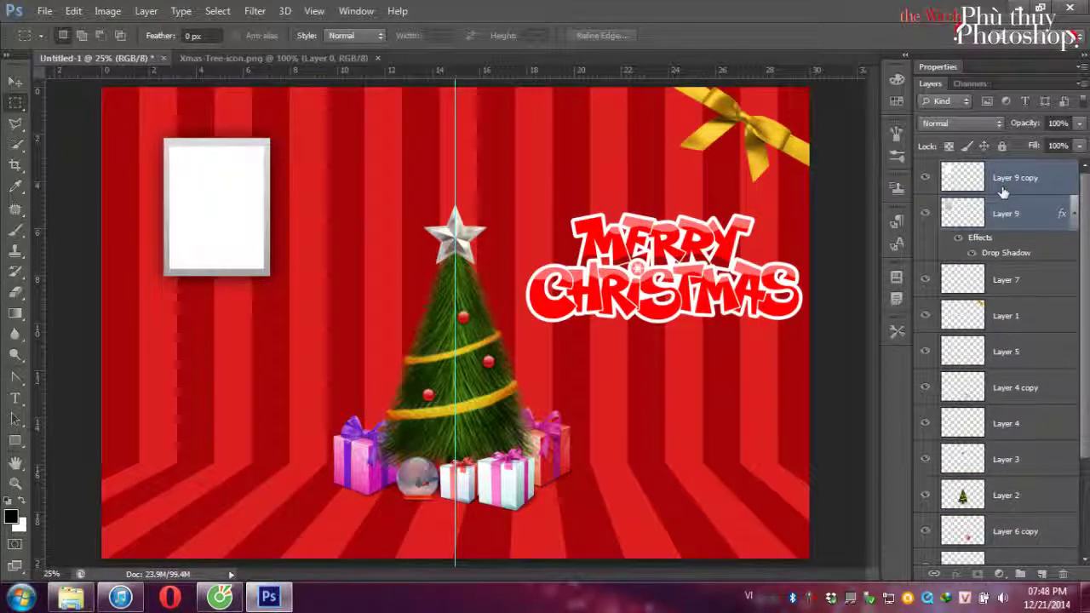
key(ctrl+e)
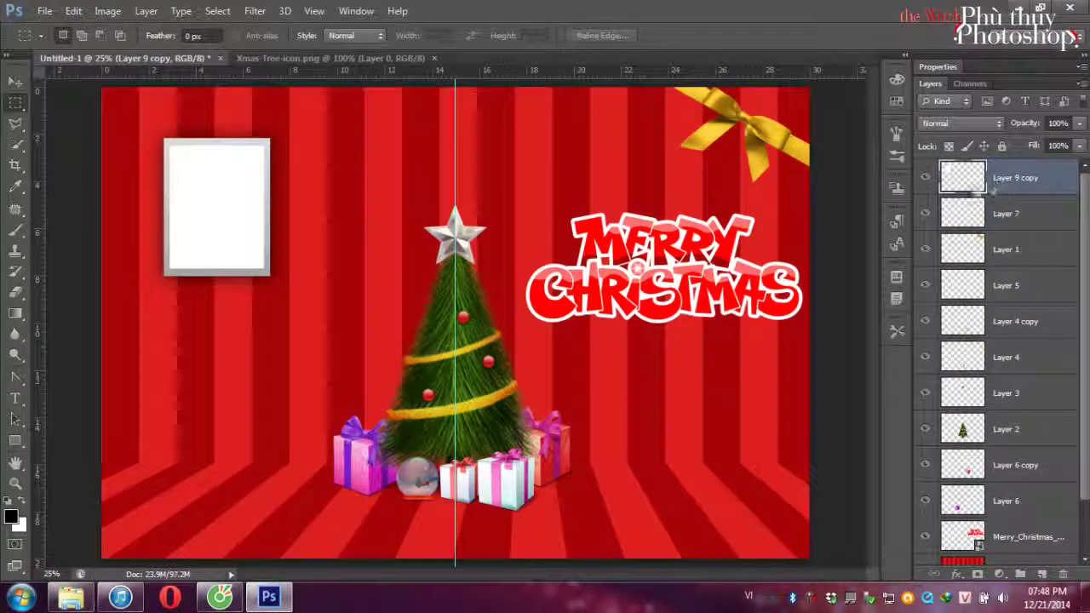
double_click(1015, 178)
text(khung)
key(Return)
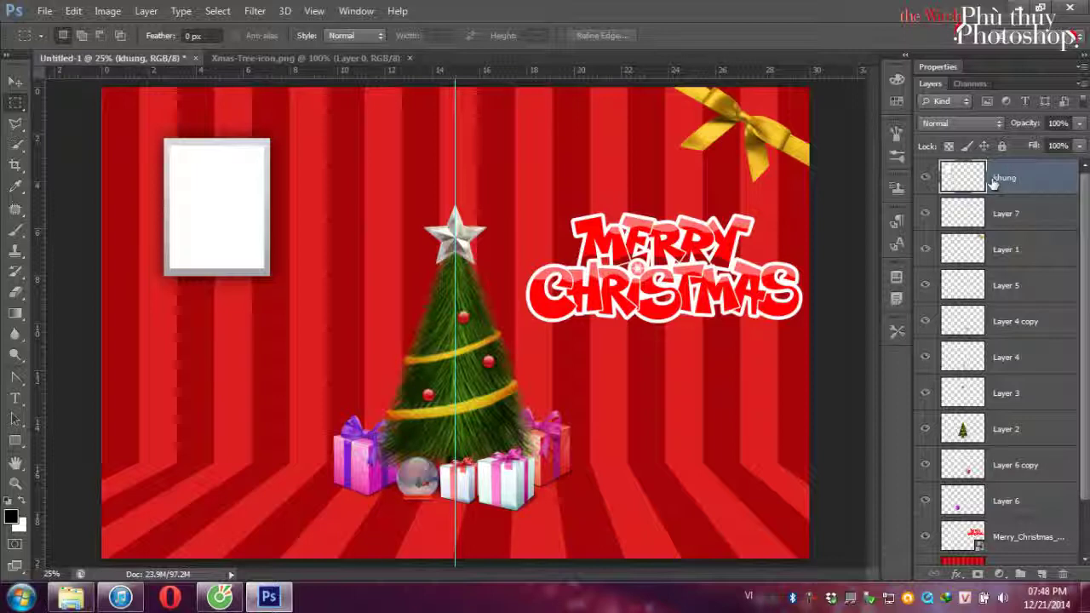
Duplicate the khung frame, rotate the copy 90° to landscape and place it between the upright frame and the tree.
key(ctrl+j)
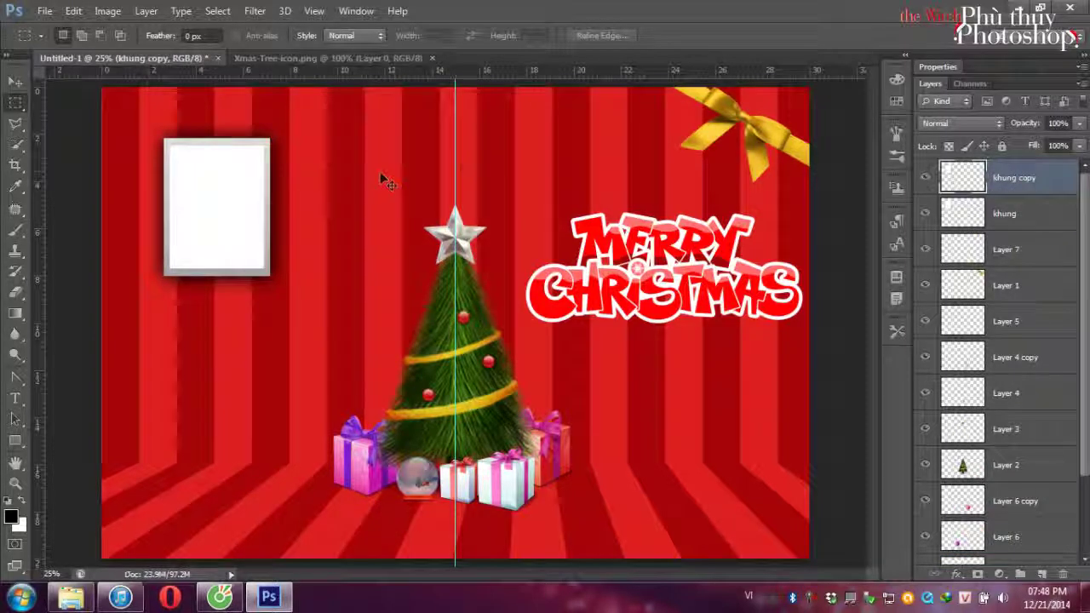
key(ctrl+t)
drag(317, 118, 296, 290)
drag(265, 186, 407, 175)
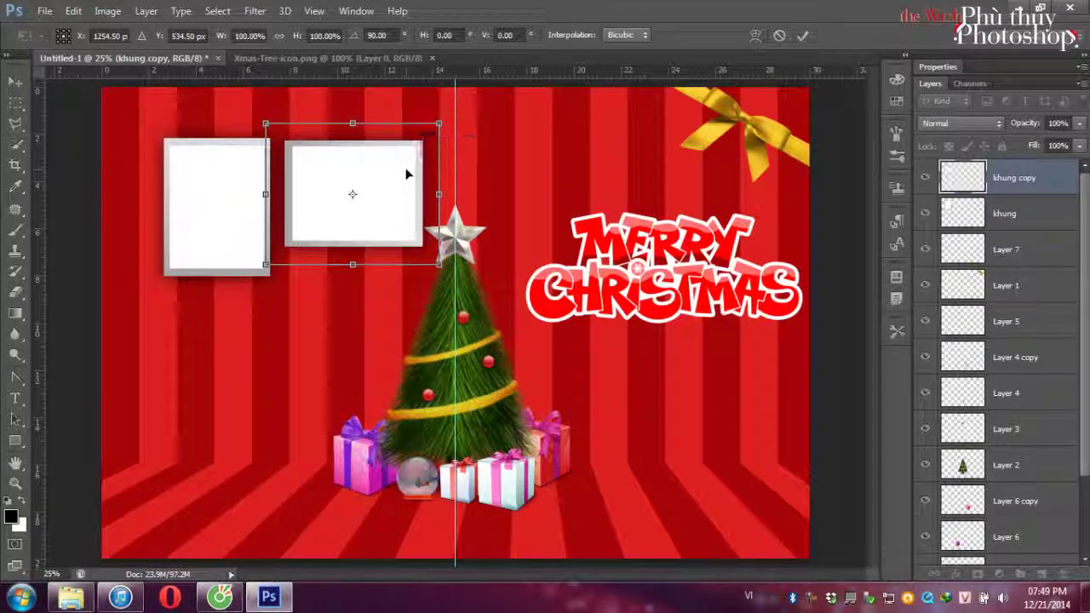
key(Return)
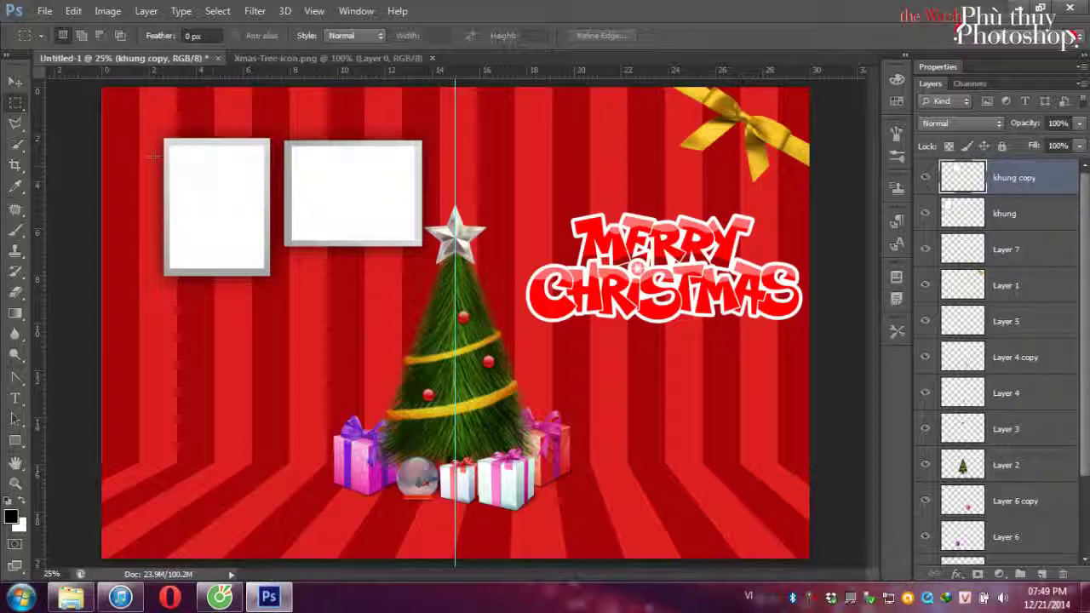
Shift the upright frame toward the wall's outer edge and nudge the landscape frame to widen the gap between them.
key(v)
drag(187, 180, 161, 199)
mouse_move(324, 187)
mouse_down()
mouse_move(304, 182)
mouse_move(315, 196)
mouse_up()
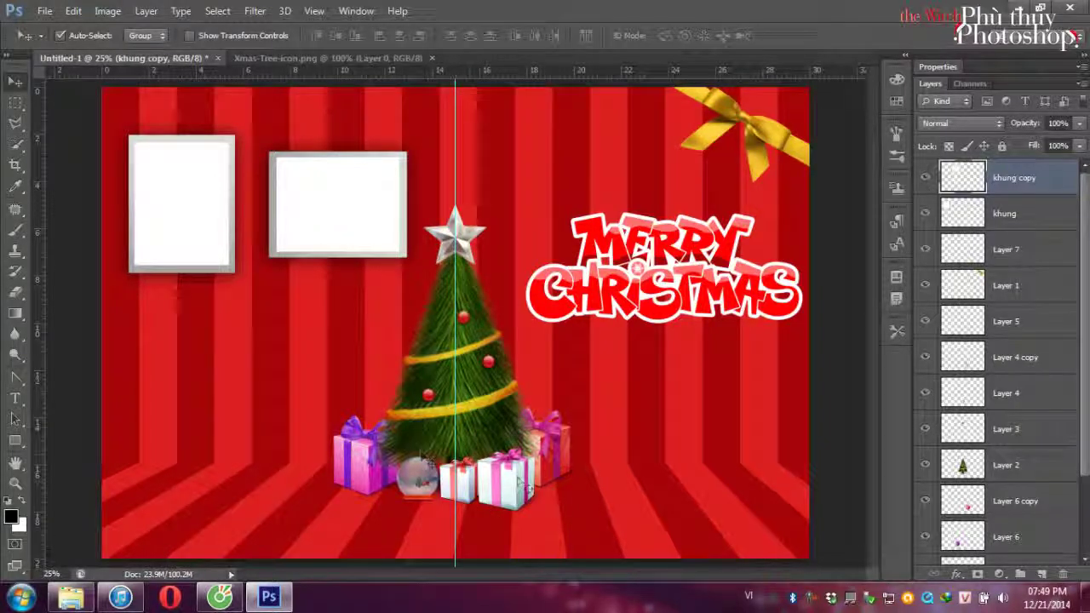
Open the xmas (12) portrait JPG from the photo folder in Photoshop, copy the whole image and close it.
click(71, 597)
drag(297, 338, 893, 492)
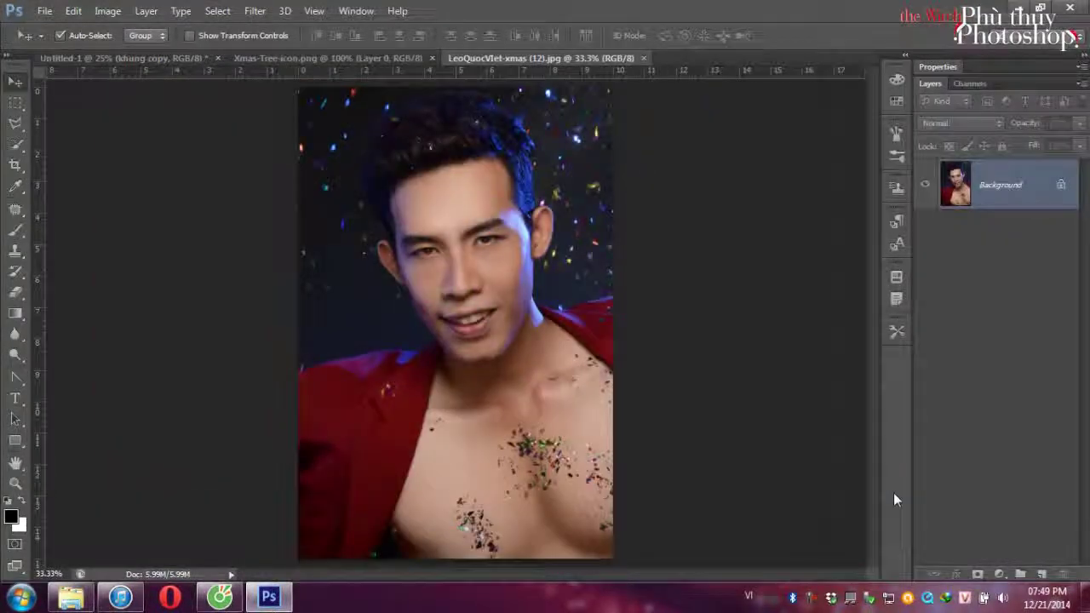
key(ctrl+a)
key(ctrl+w)
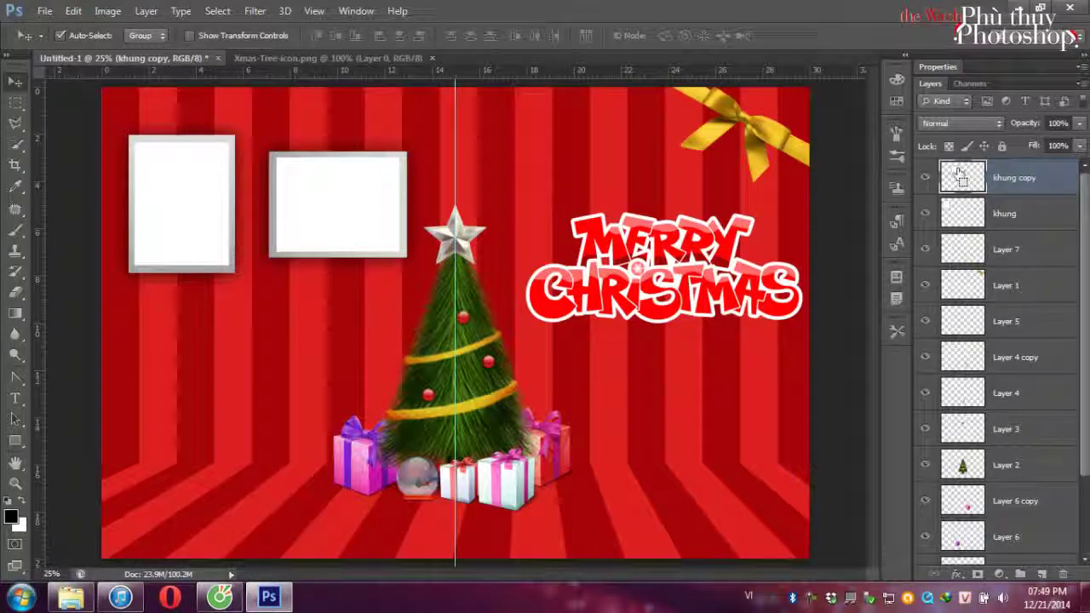
Undo the frame moves, duplication, renaming and merge, back to the separate white and shadowed silver panel layers.
click(15, 103)
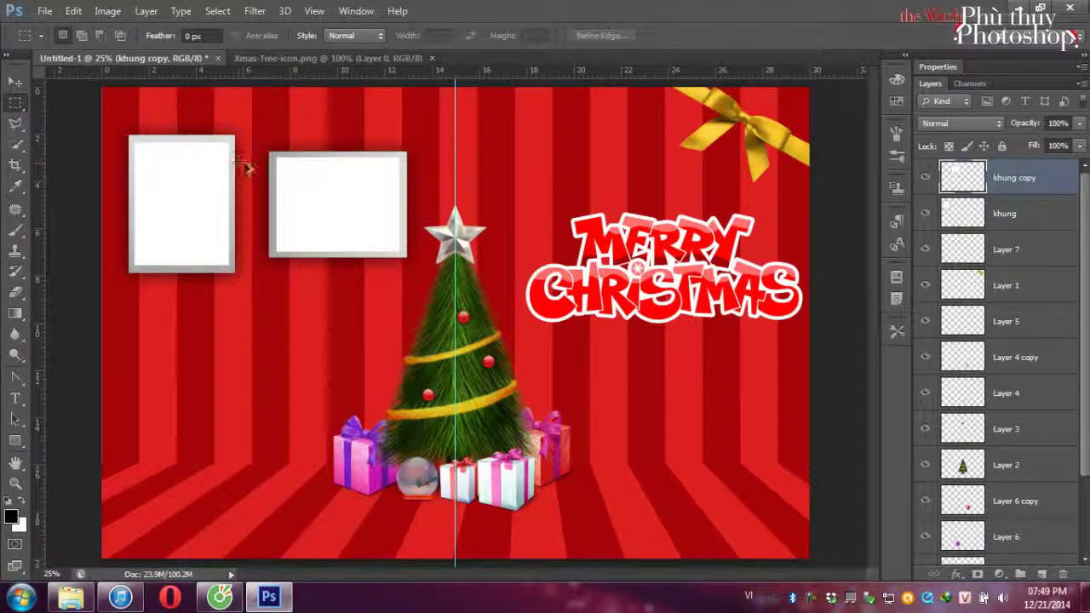
key(ctrl+alt+z)
key(ctrl+alt+z)
key(ctrl+alt+z)
key(ctrl+alt+z)
key(ctrl+alt+z)
key(ctrl+alt+z)
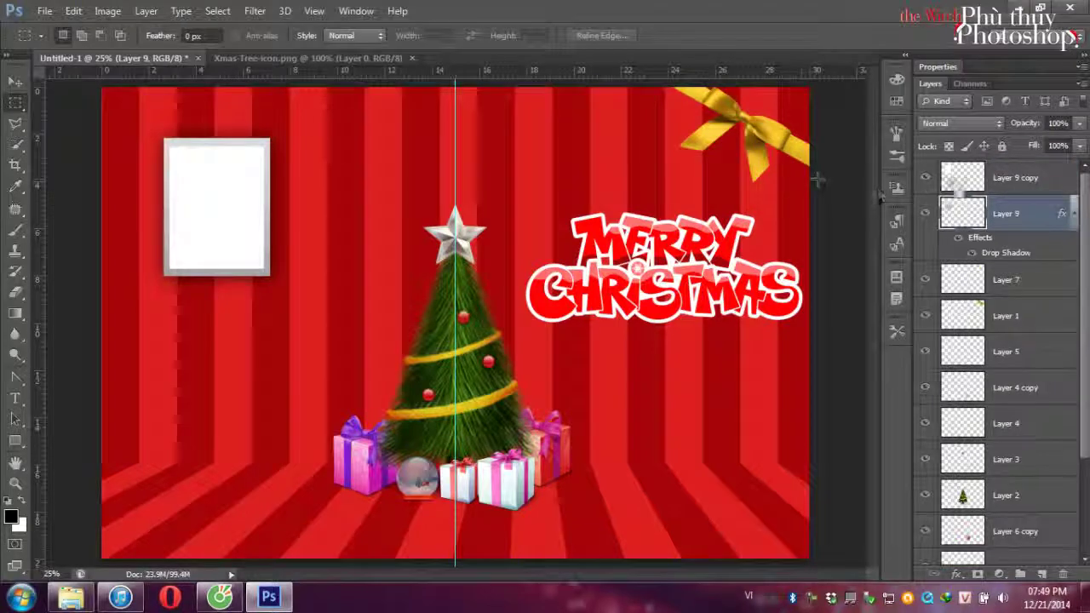
Load the white panel's outline as a selection, paste the portrait into it and move the masked layer above the panel.
ctrl+click(947, 175)
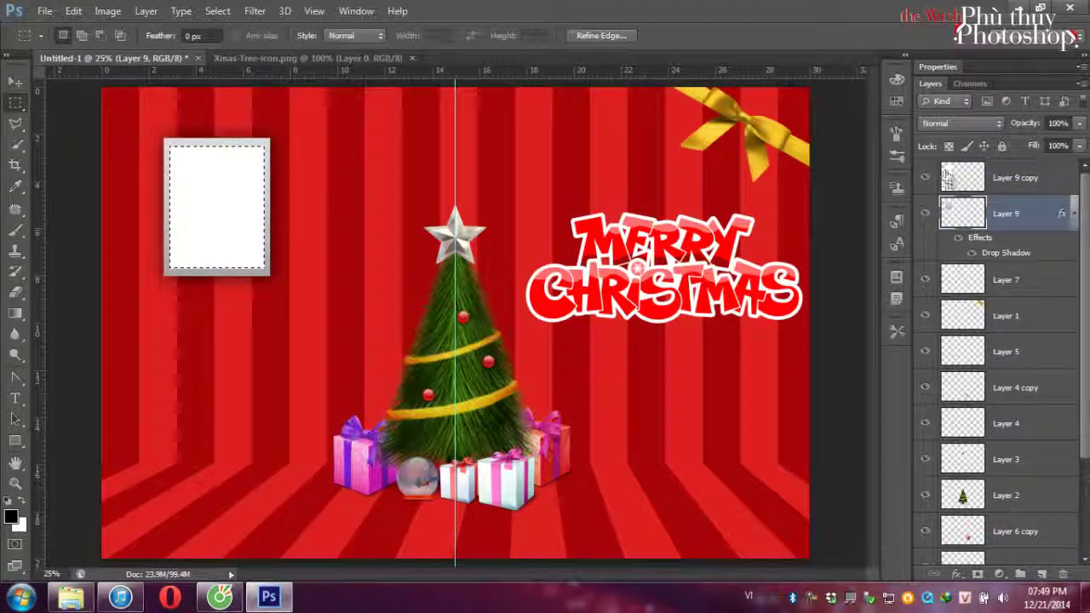
key(ctrl+v)
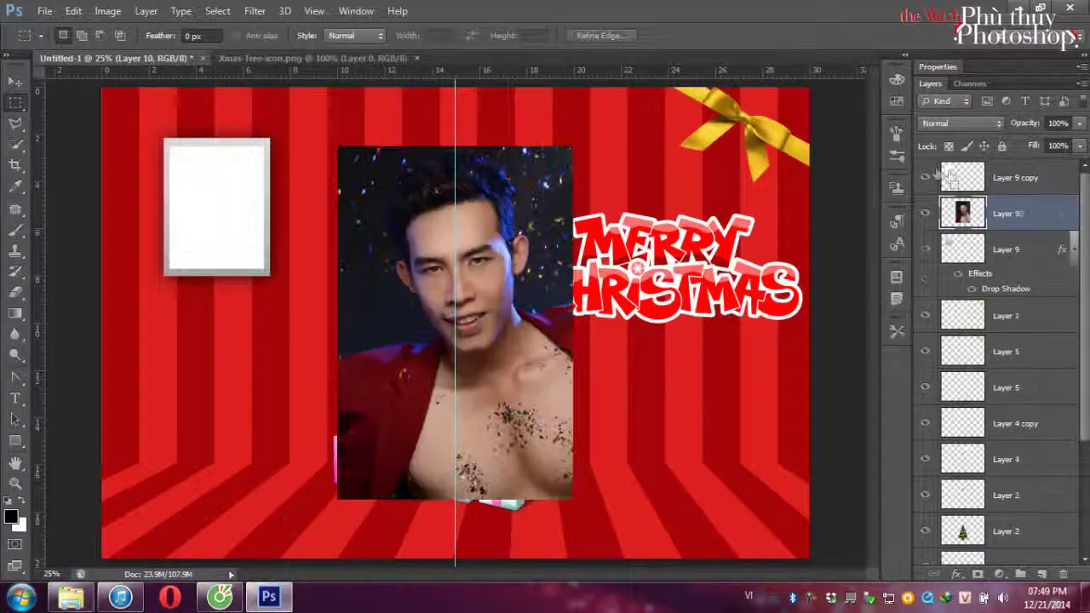
key(ctrl+z)
key(ctrl+alt+shift+v)
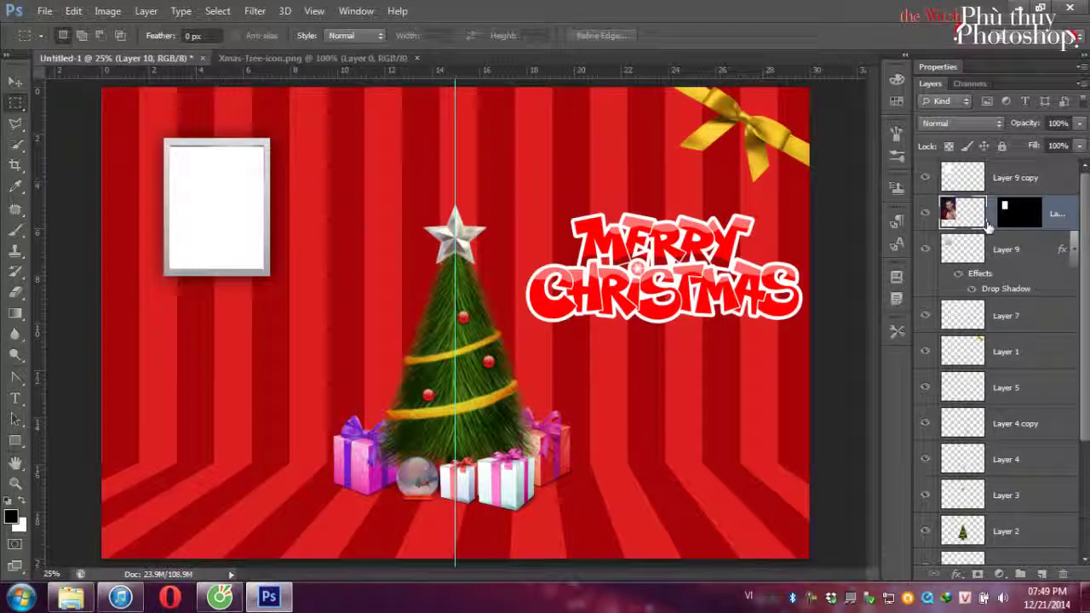
drag(964, 213, 960, 176)
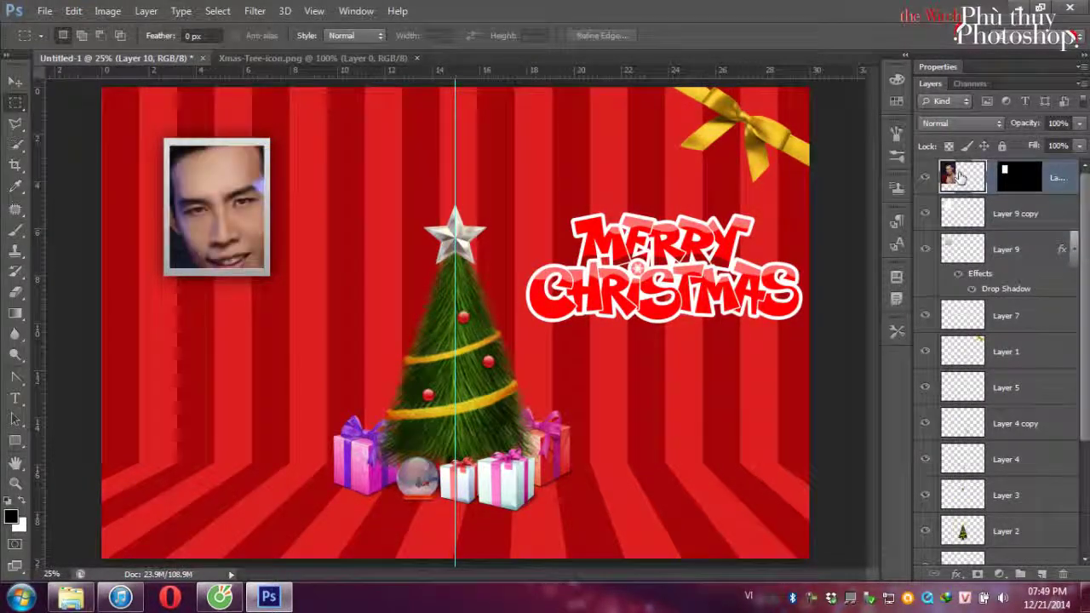
Scale the pasted portrait down and position it so the head and chest fit inside the silver frame.
key(ctrl+t)
drag(102, 101, 201, 172)
drag(256, 269, 282, 284)
key(Return)
key(m)
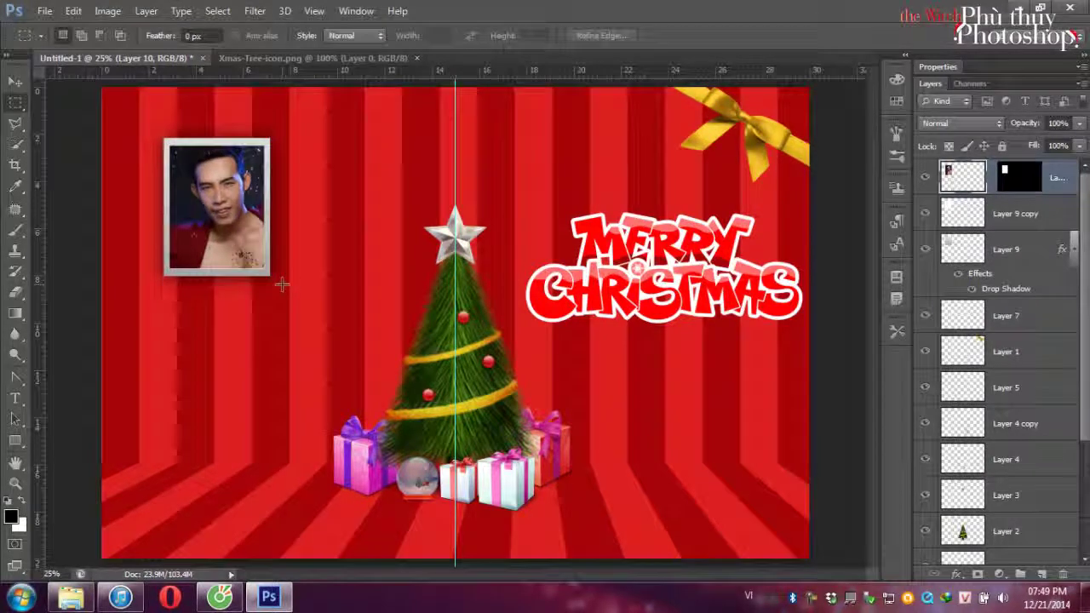
Select the white panel and the shadowed silver frame layers and duplicate them together.
click(996, 217)
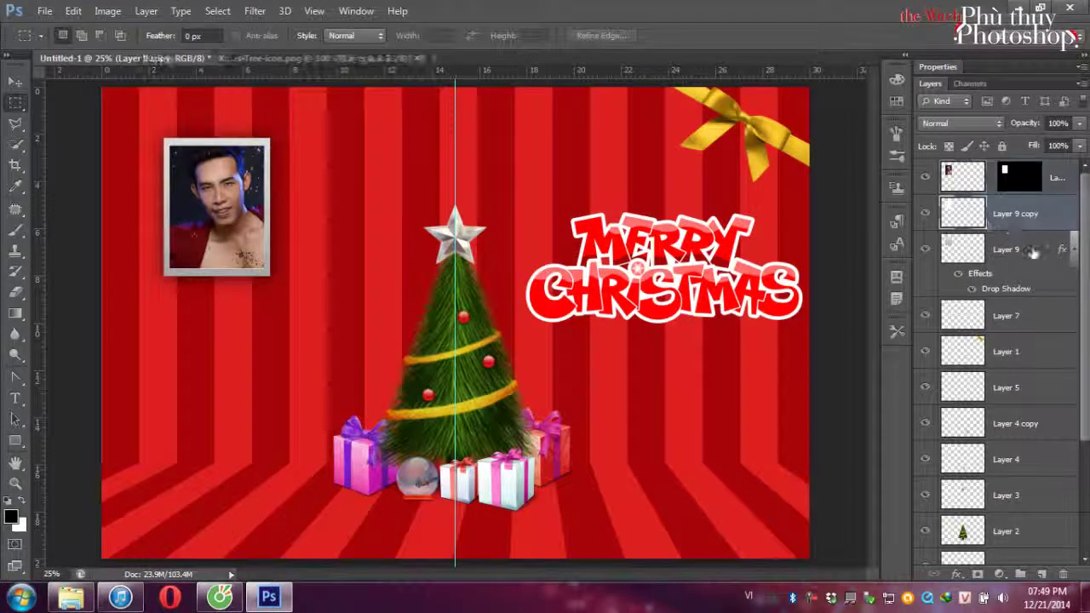
shift+click(1018, 248)
key(ctrl+j)
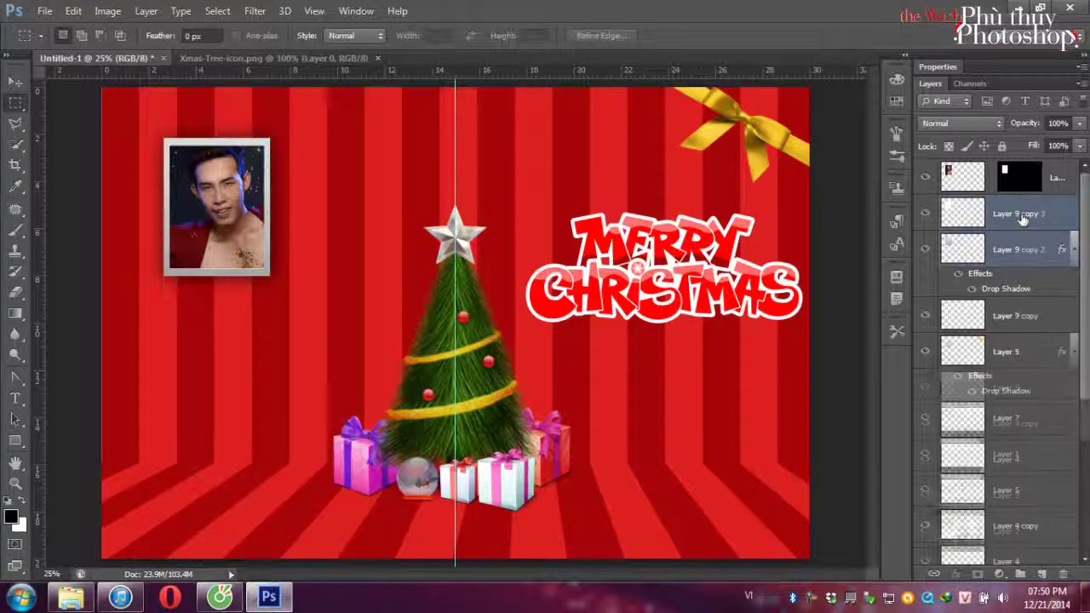
Rotate the duplicated white panel and silver frame 90° to landscape and place them beside the portrait frame.
key(ctrl+t)
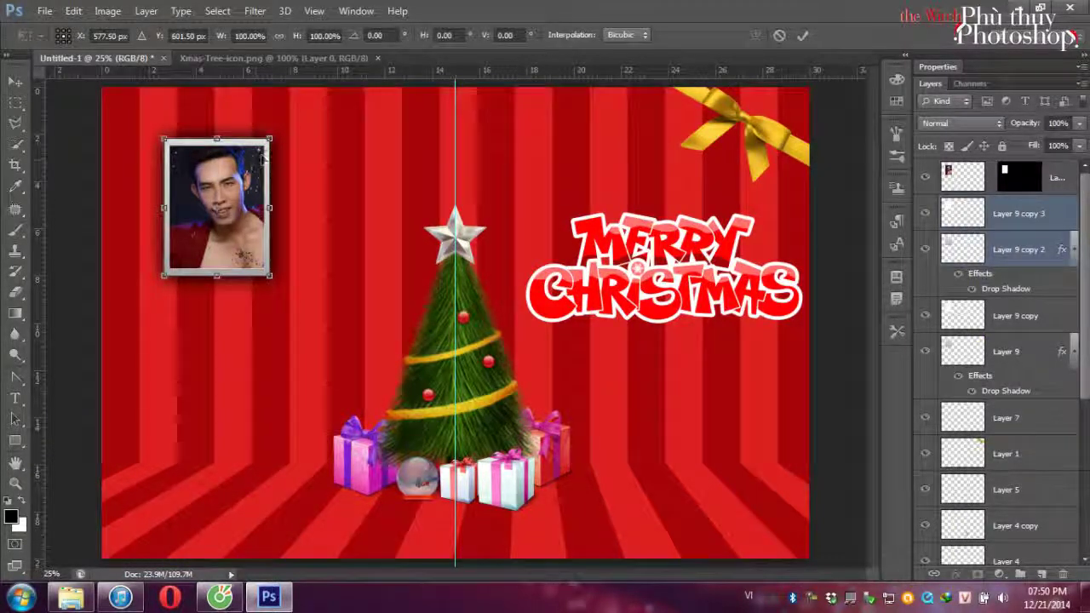
drag(278, 128, 352, 276)
drag(269, 196, 396, 195)
key(m)
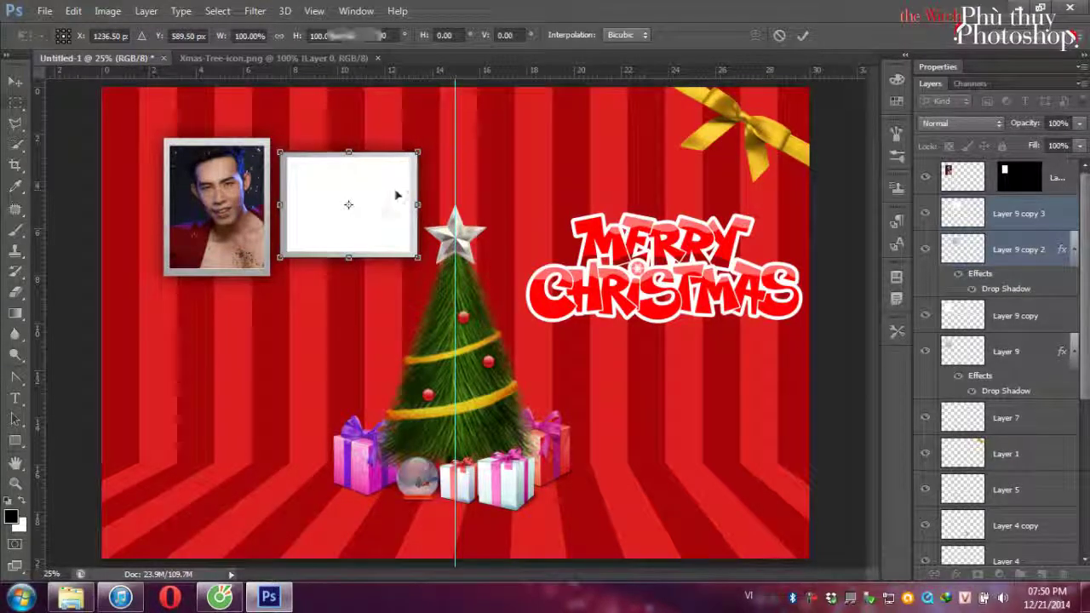
key(Return)
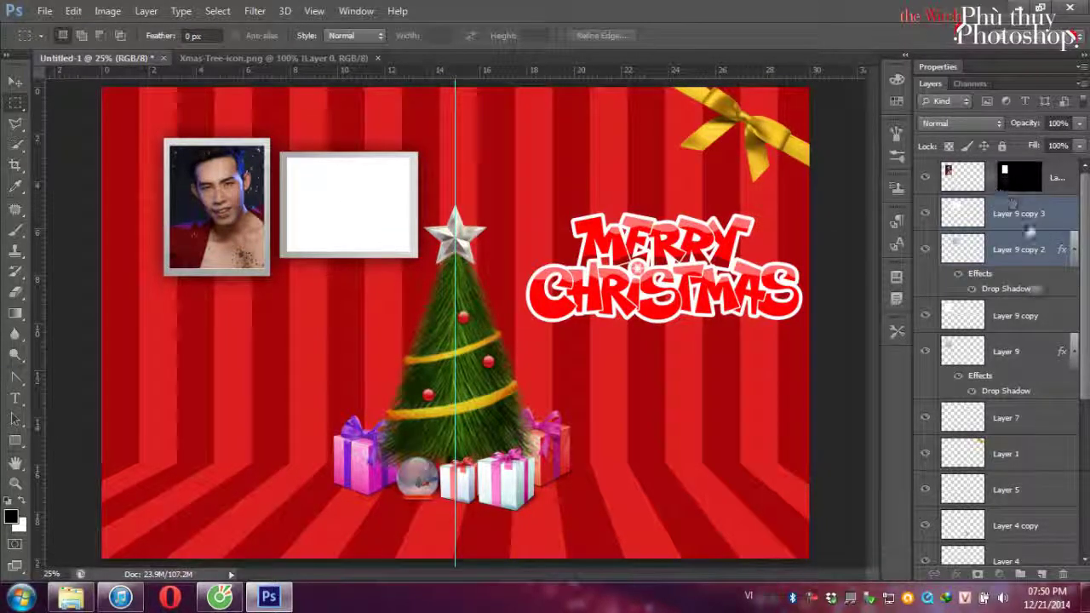
Select both frames' panel and border layers together with the masked portrait and nudge them all slightly to the left.
shift+click(1025, 352)
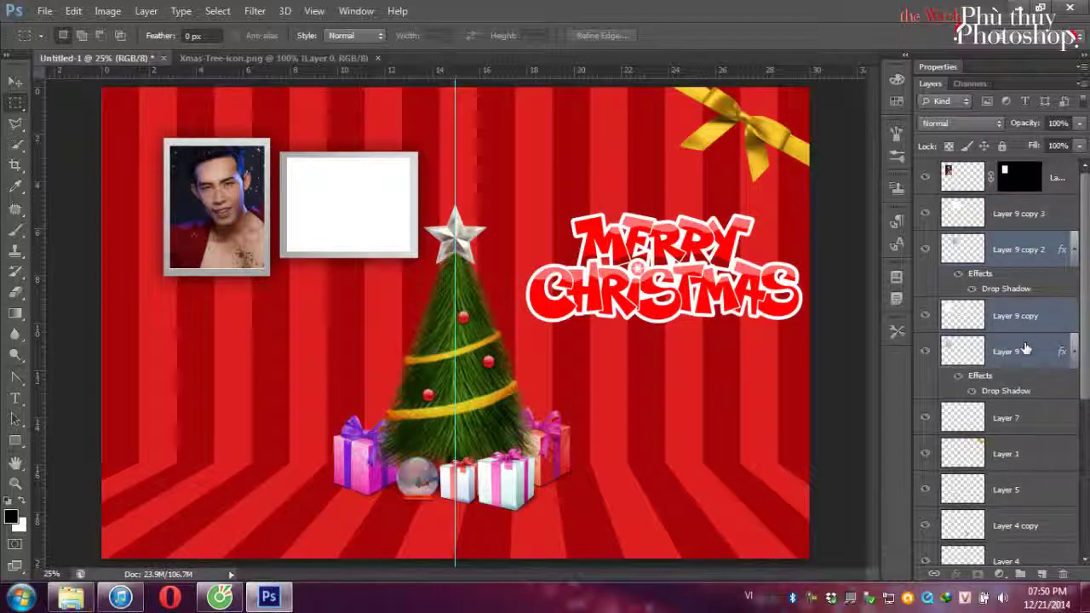
ctrl+click(1046, 216)
ctrl+click(1070, 180)
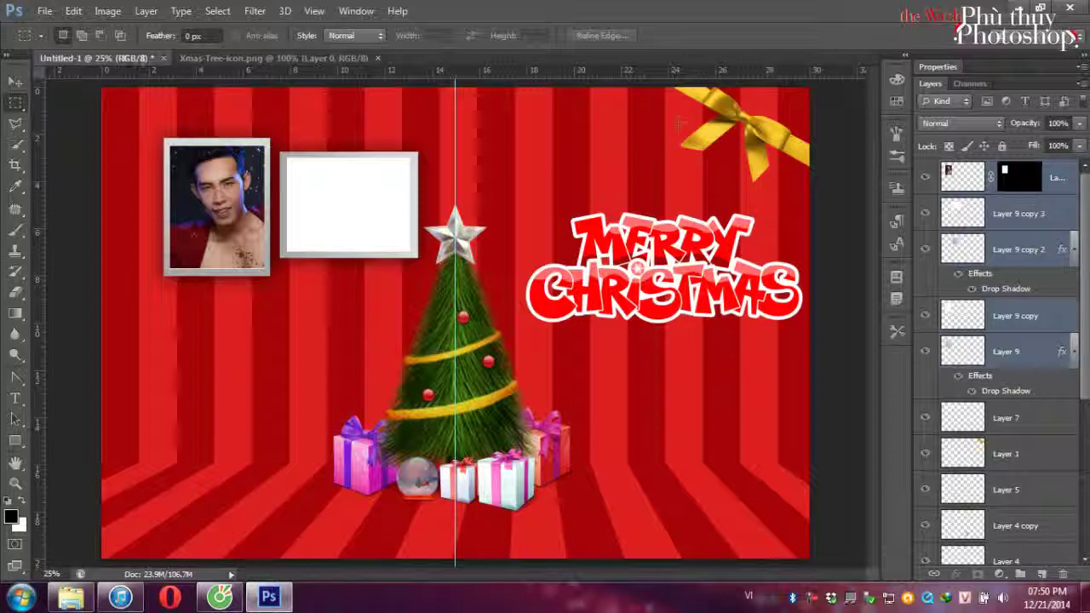
key(v)
key(Left)
key(Left)
key(shift+Left)
key(shift+Left)
key(shift+Left)
key(shift+Left)
key(shift+Left)
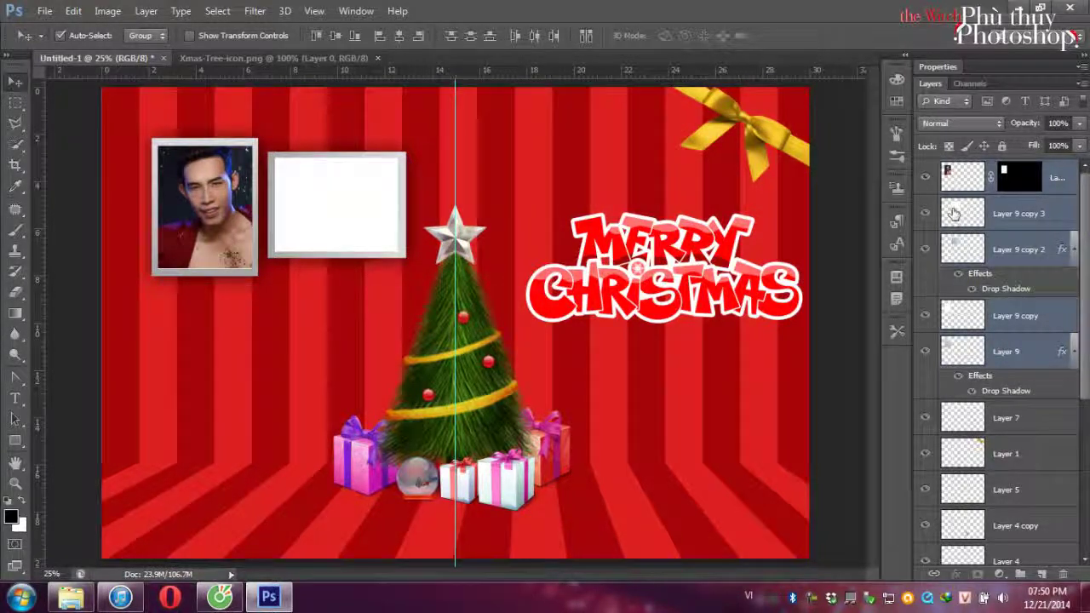
Load the landscape white panel's outline as a selection, copy the fur-hat portrait from its image file and paste it into the selection.
click(955, 213)
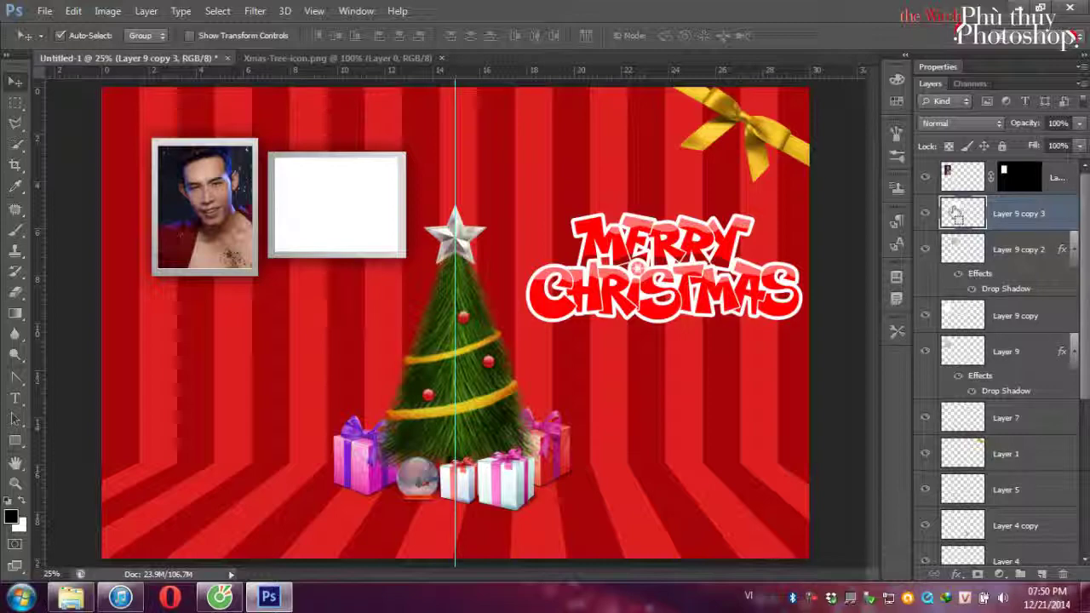
click(71, 596)
drag(219, 345, 912, 496)
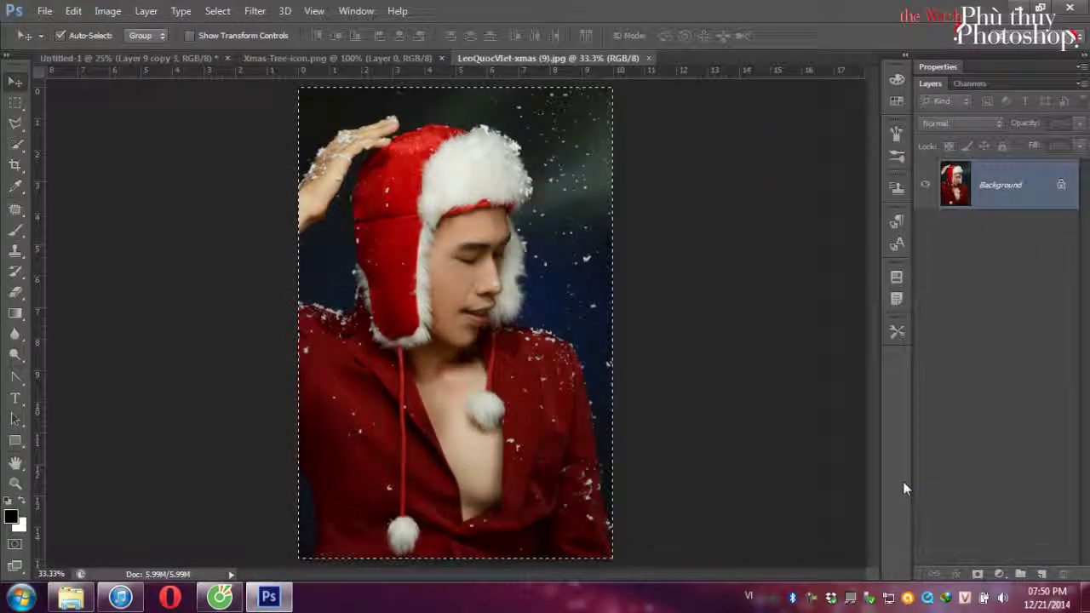
key(ctrl+w)
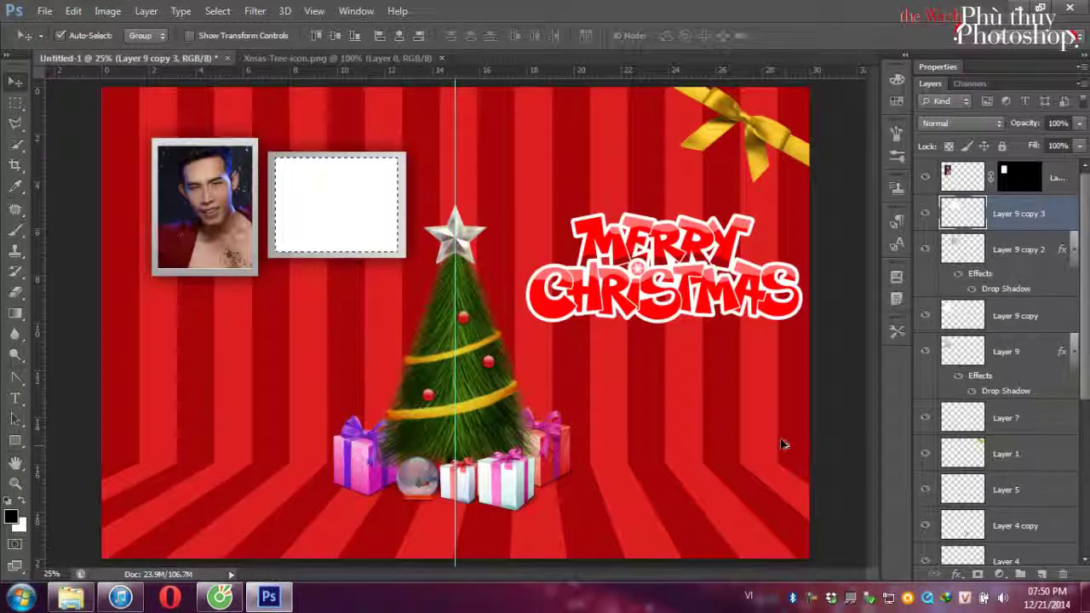
key(ctrl+shift+alt+v)
Scale the pasted fur-hat portrait down and position it so the hat and face fit inside the landscape frame.
key(ctrl+t)
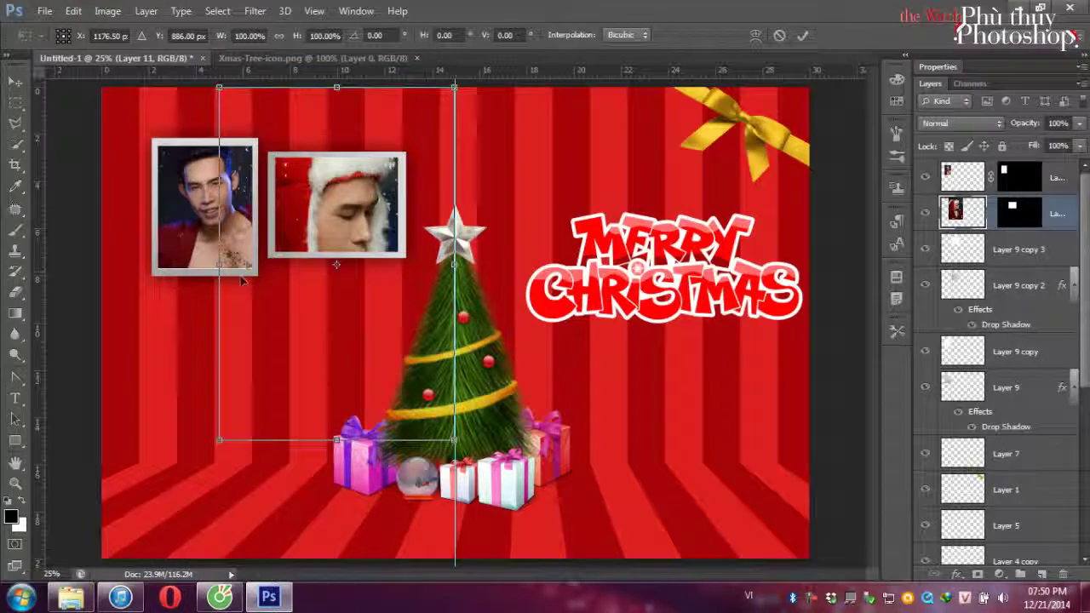
drag(217, 457, 312, 300)
drag(422, 298, 371, 323)
key(Return)
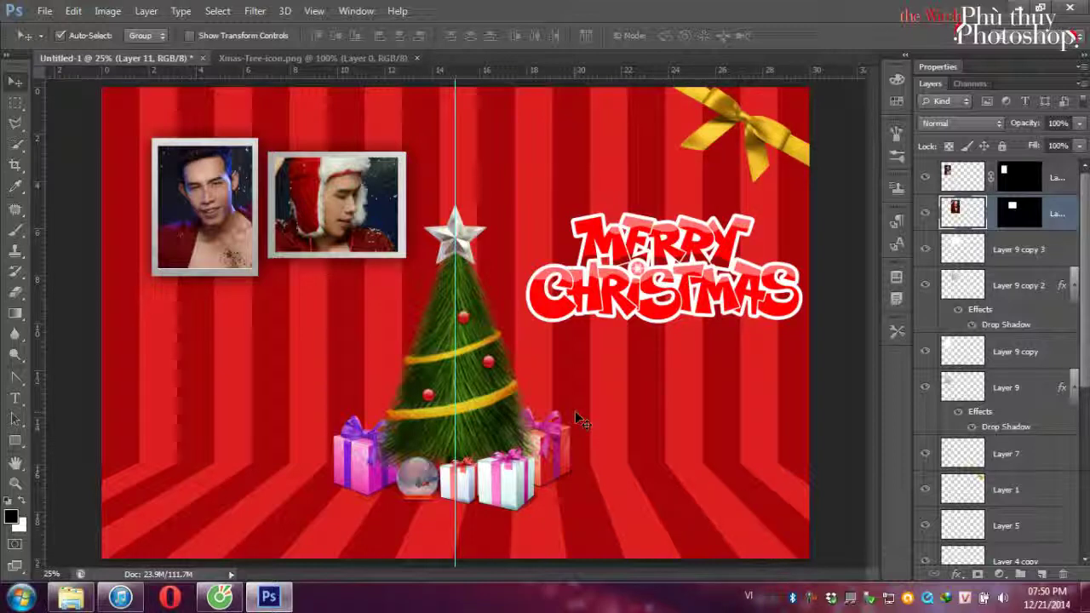
Add a new empty layer above the portrait layers and set up a soft round brush at 175 px.
click(1071, 184)
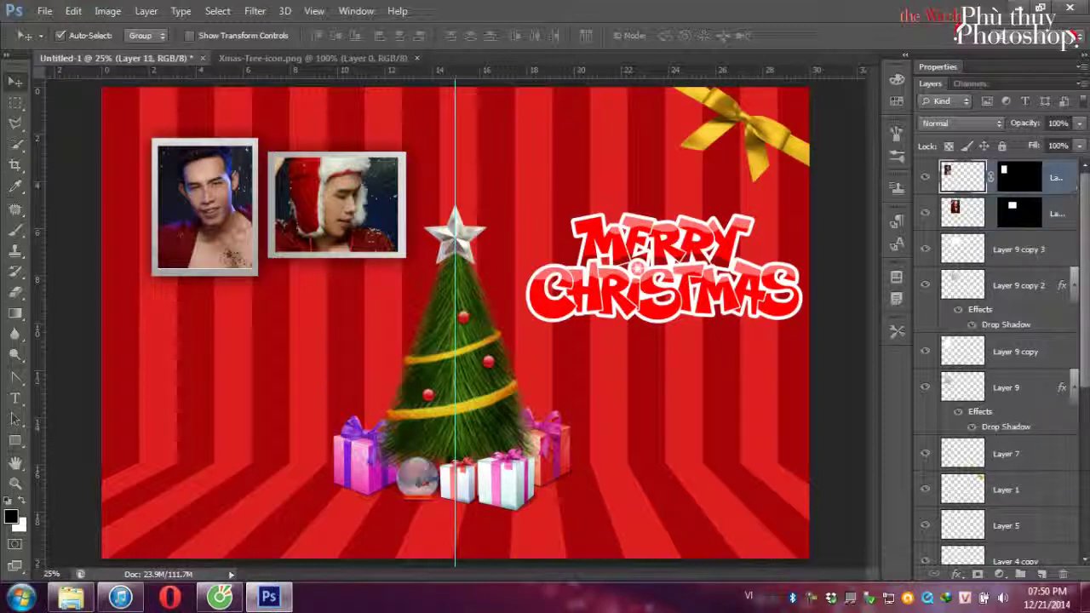
click(1042, 575)
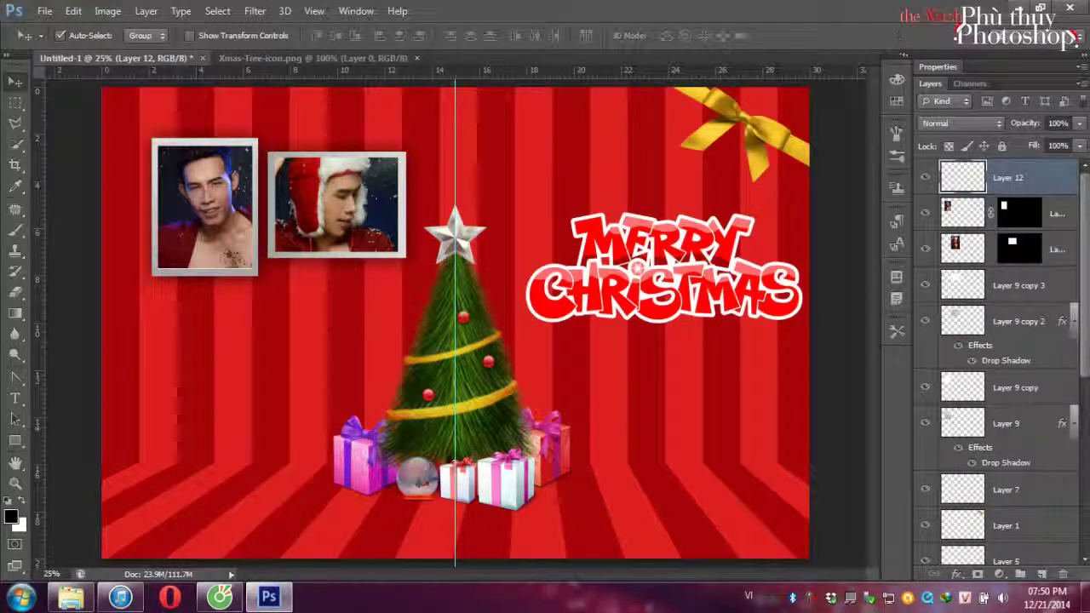
click(16, 230)
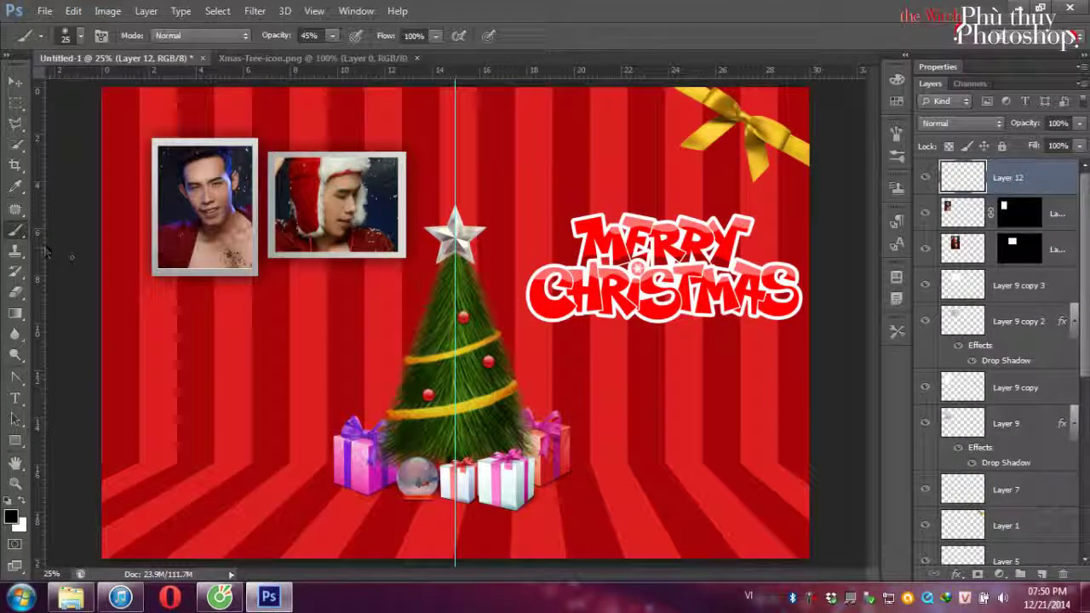
click(80, 36)
double_click(135, 164)
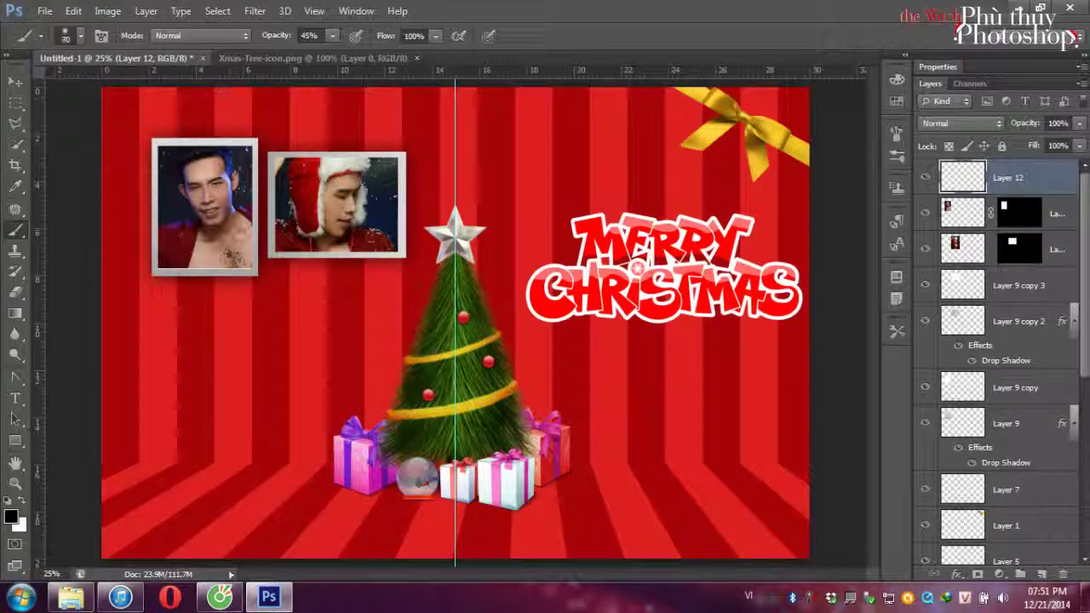
key(bracketright)
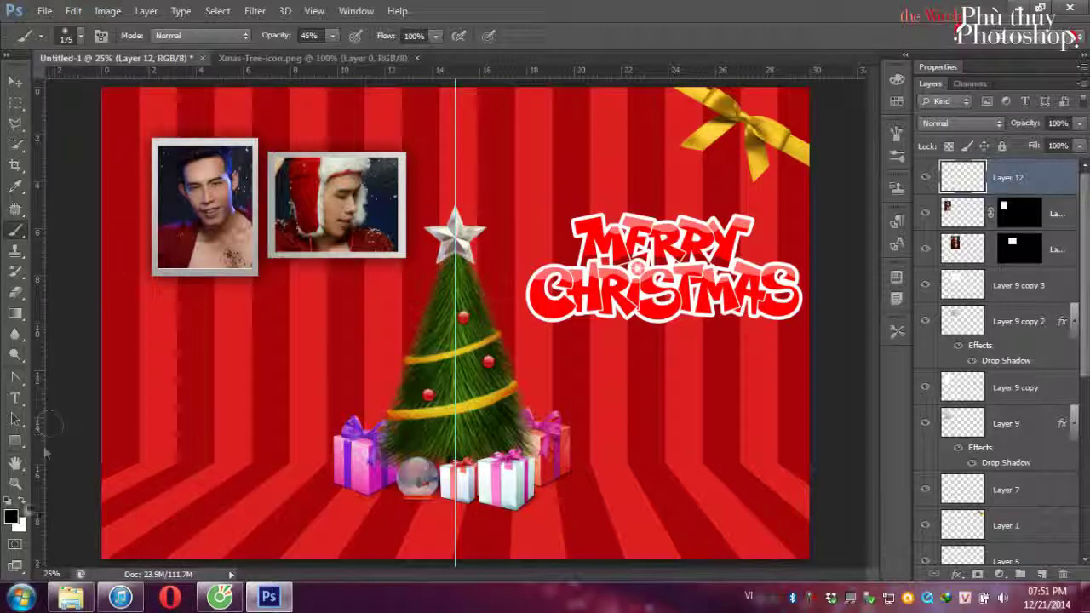
Set the foreground colour to bright yellow, raise the brush opacity to 83% and stamp a curved row of glowing dots across both portrait frames.
click(12, 516)
click(737, 518)
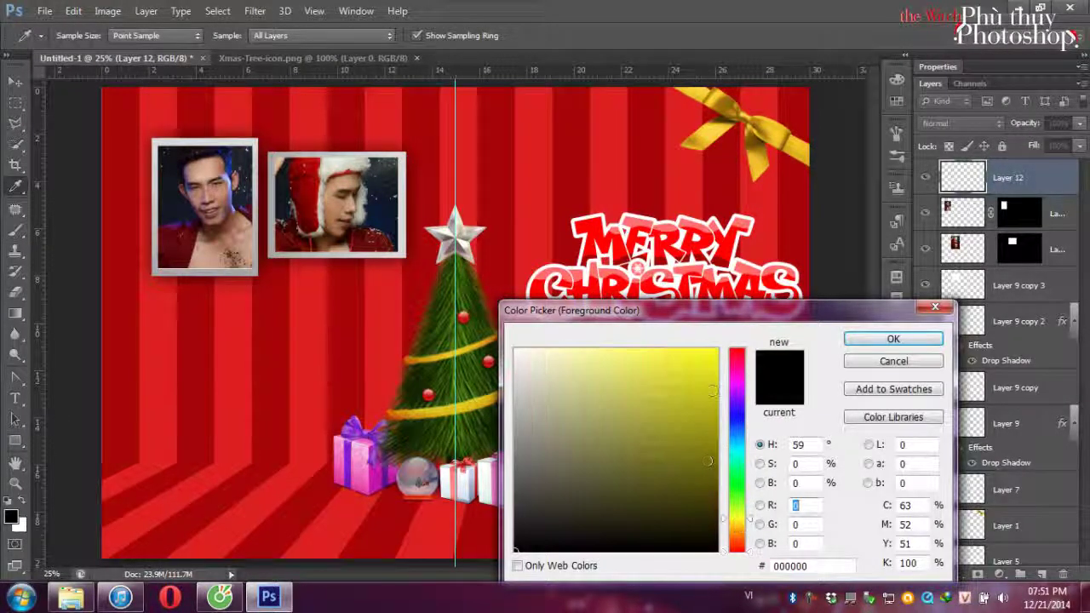
click(710, 356)
click(893, 339)
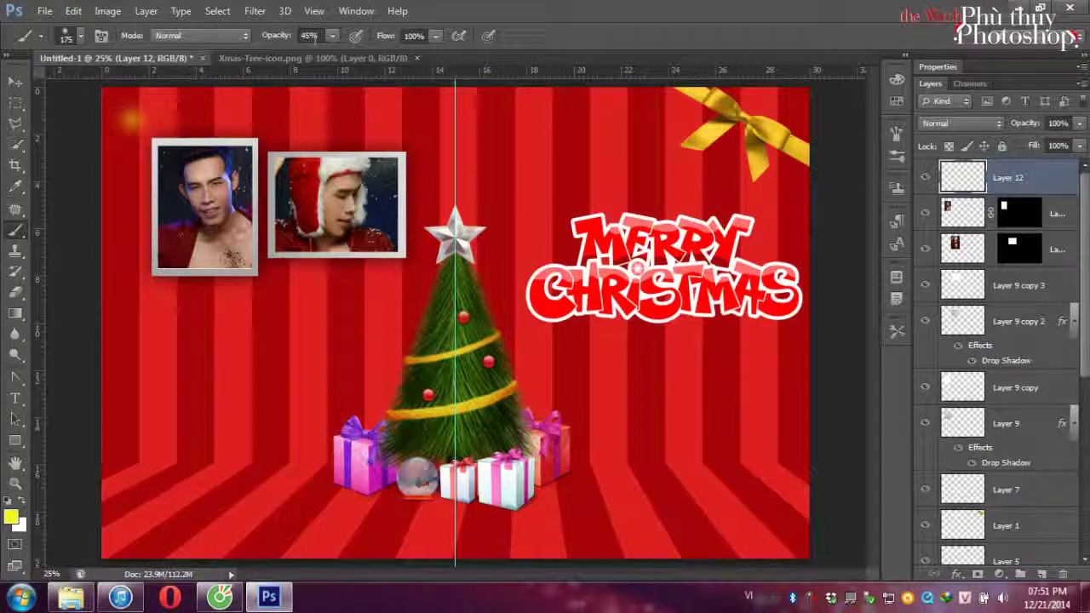
click(332, 37)
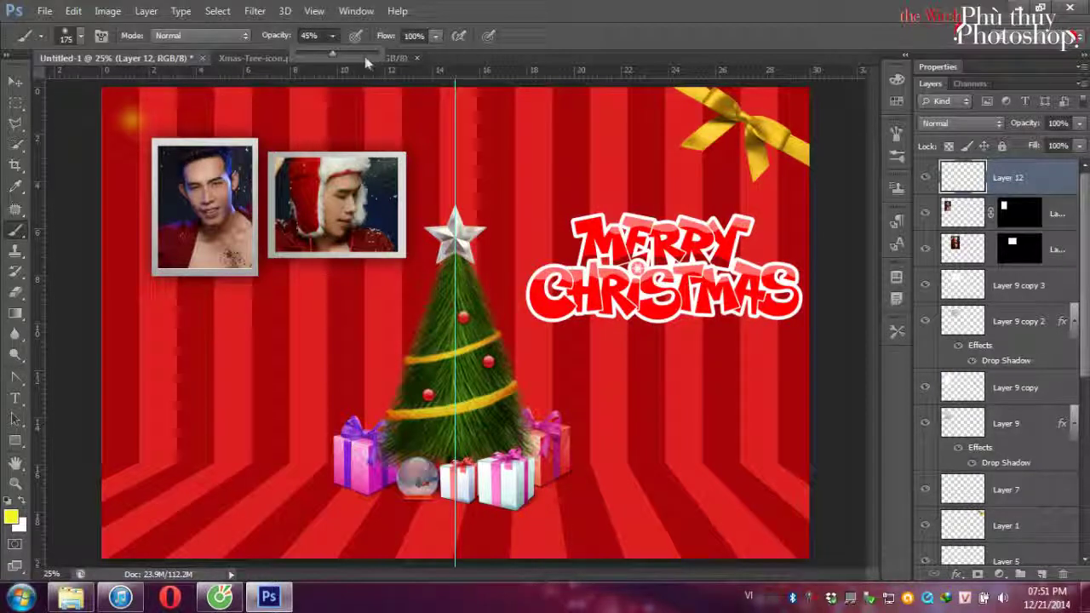
click(137, 124)
click(213, 174)
click(266, 182)
click(315, 184)
click(370, 180)
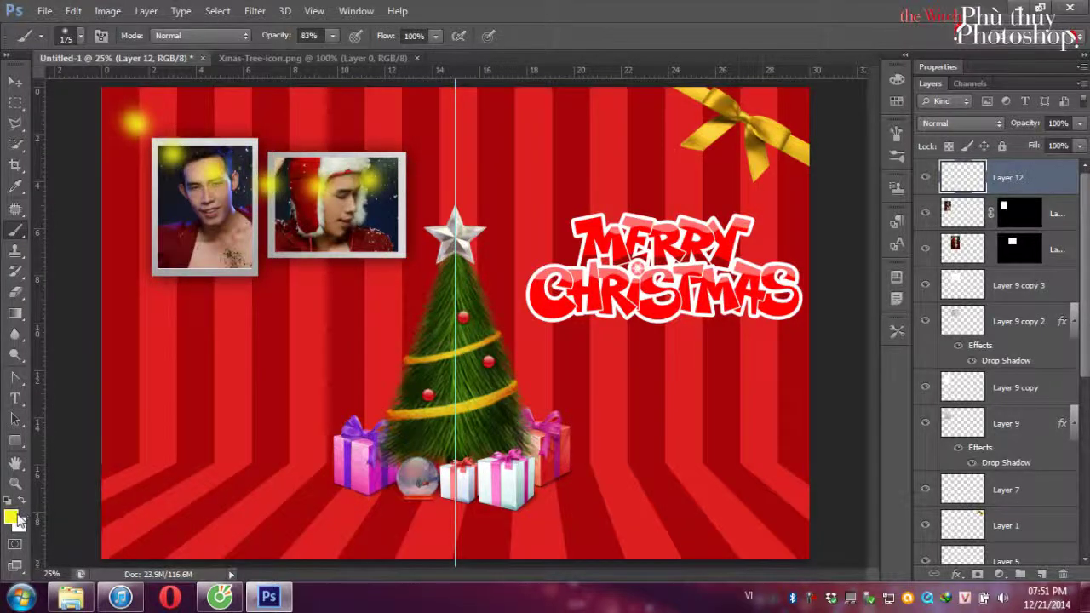
Switch the foreground colour to bright green and stamp four dots rising from the landscape frame past the star to the canvas's upper edge.
click(12, 515)
click(736, 488)
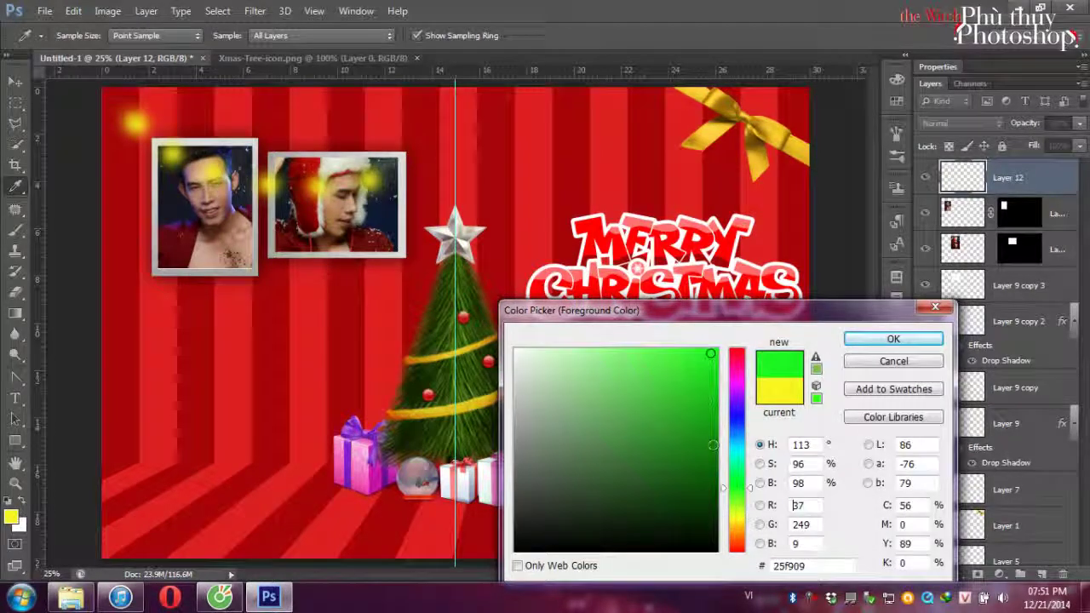
click(673, 360)
click(889, 341)
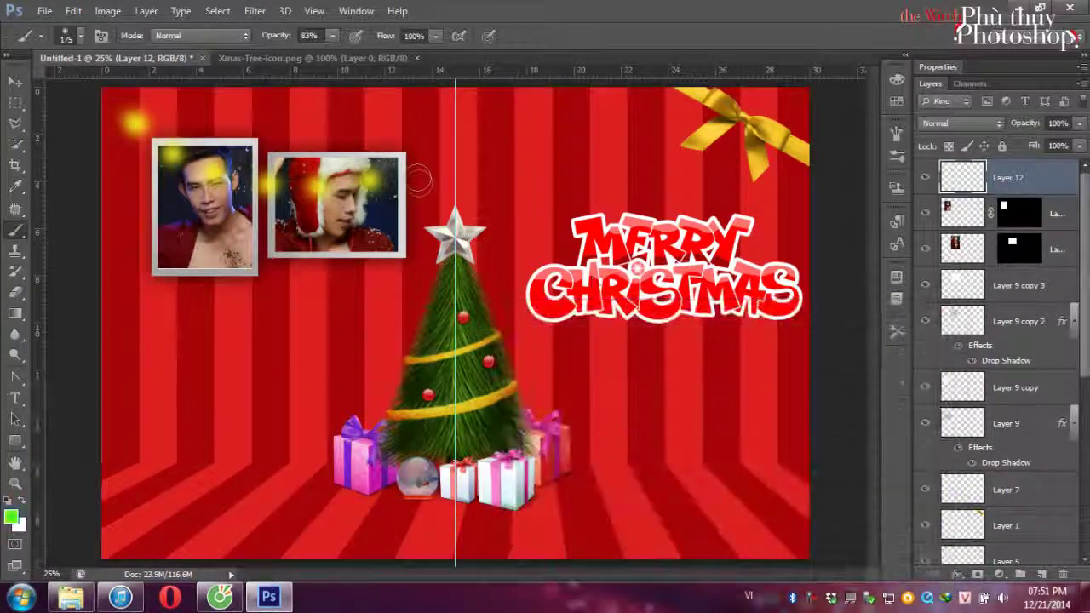
click(409, 171)
click(444, 151)
click(481, 122)
click(509, 94)
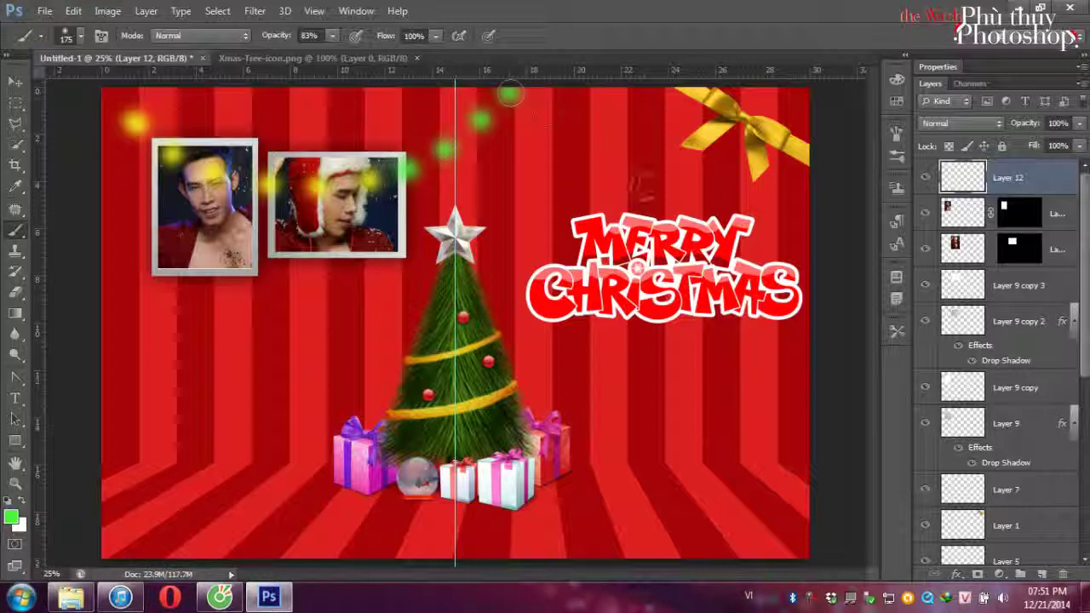
Enlarge the brush beyond 200 px and stamp bigger green dots over the row's upper end and above the star.
key(bracketright)
key(bracketright)
key(bracketright)
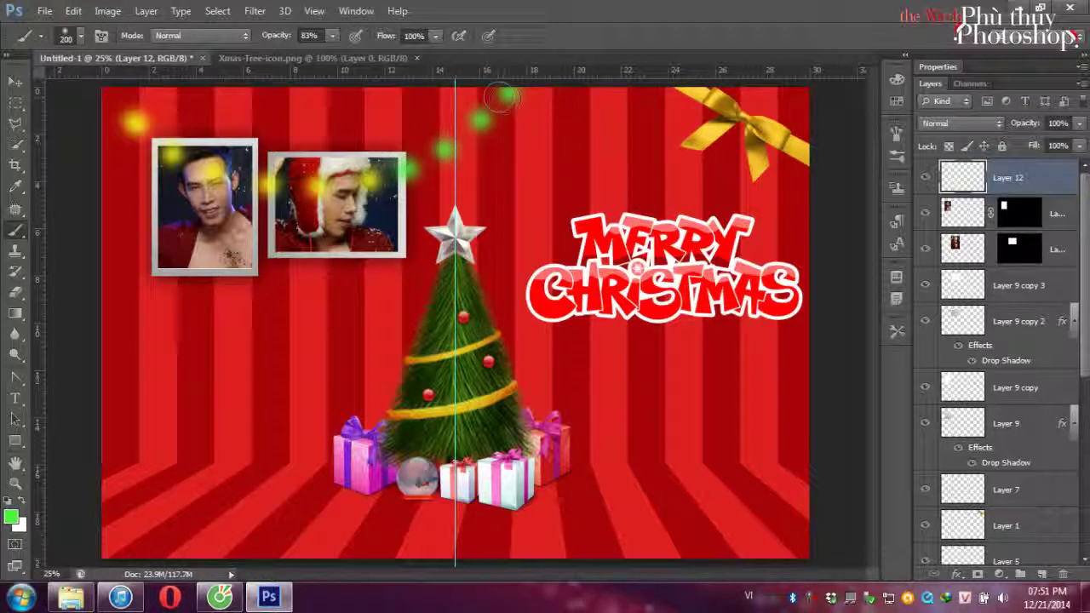
click(511, 95)
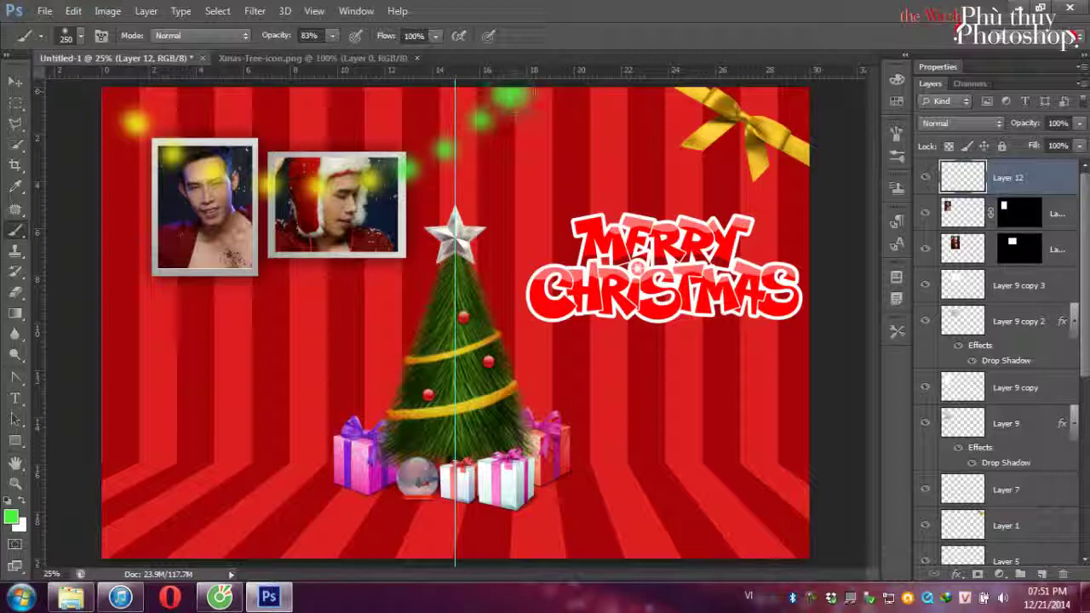
click(439, 151)
Set the foreground colour to golden yellow #f9df03 and stamp 300 px dots at the upper-left corner and in a row descending above the lettering.
click(11, 516)
click(733, 528)
mouse_move(698, 356)
mouse_down()
mouse_move(721, 361)
mouse_move(714, 353)
mouse_up()
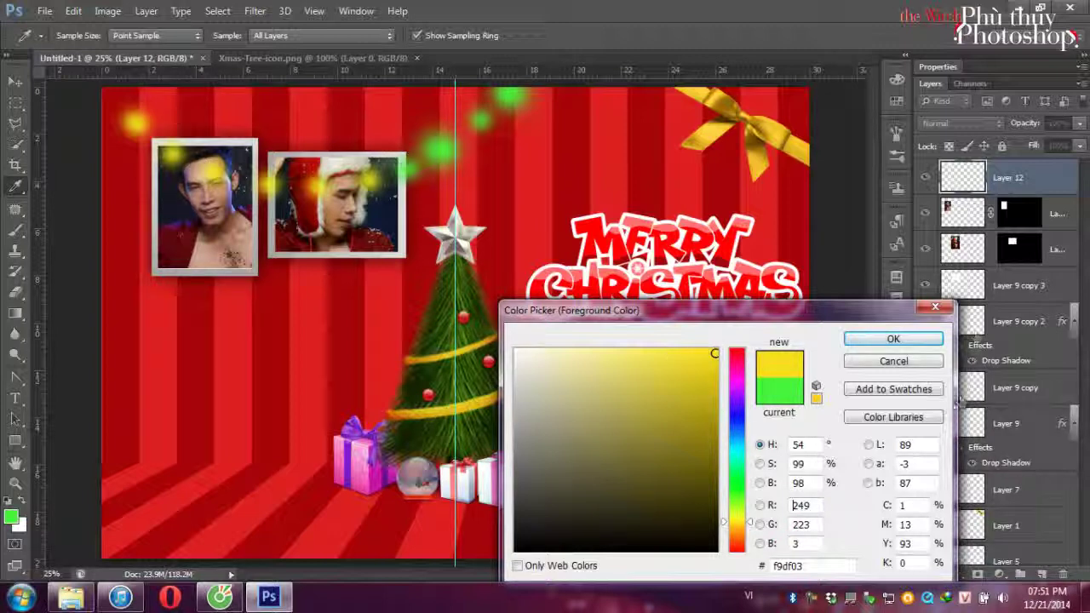
click(893, 339)
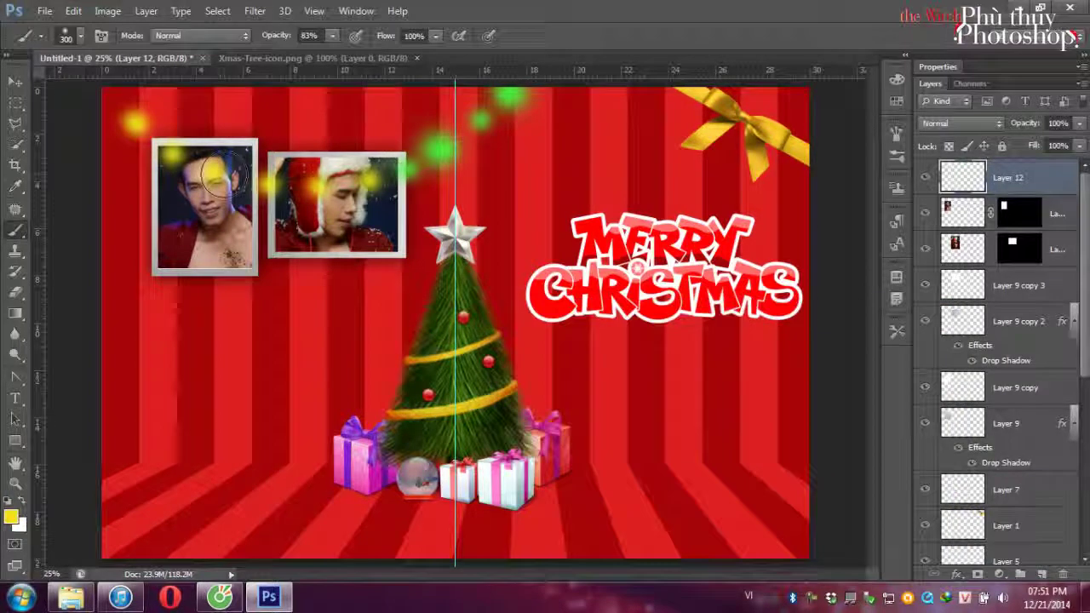
click(126, 117)
click(553, 100)
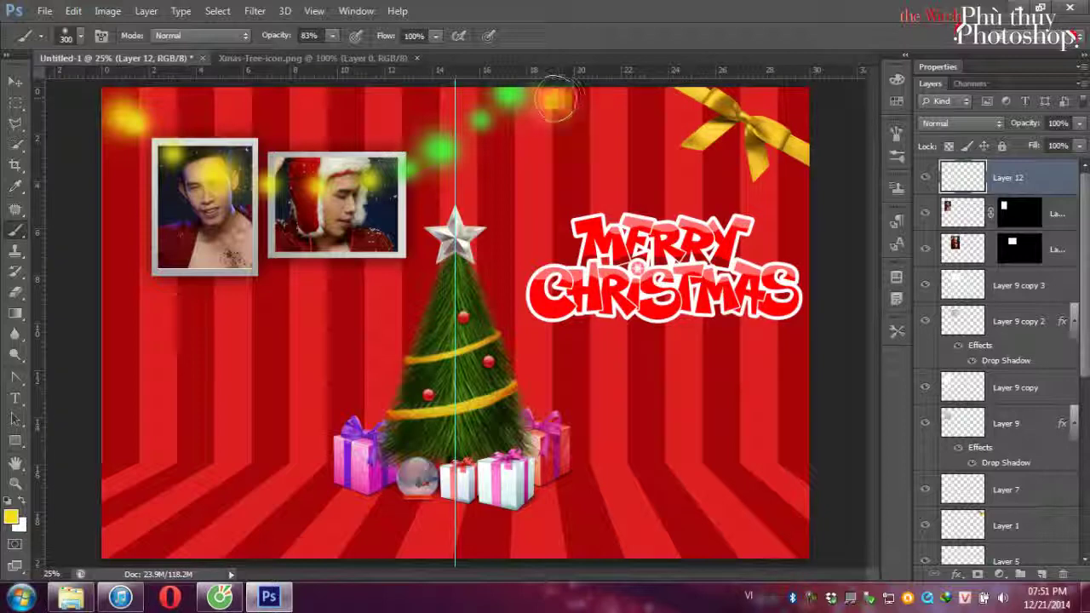
click(600, 137)
click(647, 169)
click(692, 187)
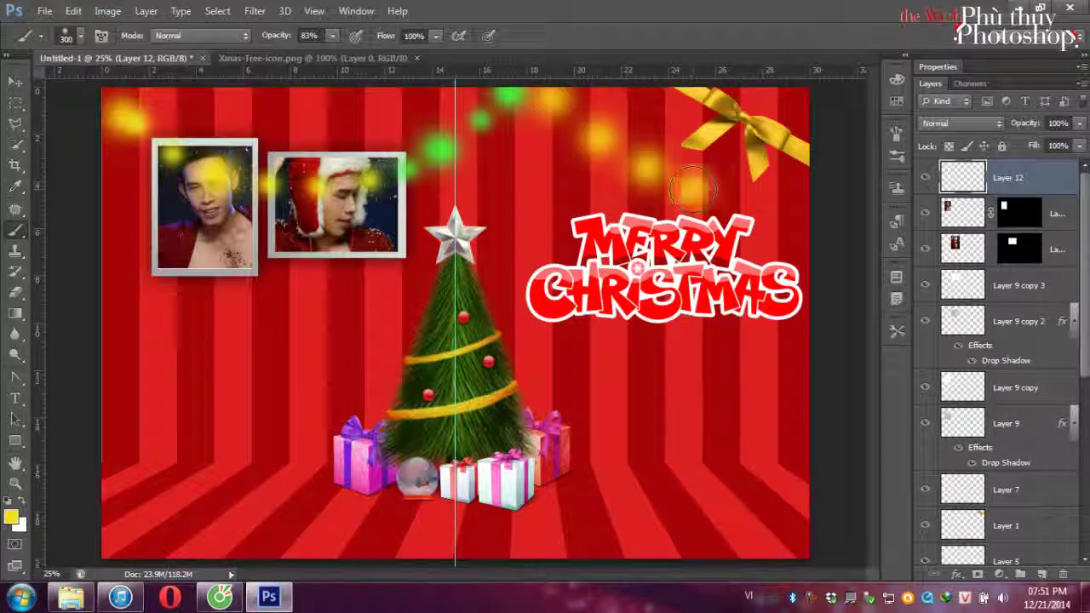
Enlarge the brush to 700 px and stamp one big golden glow over the right end of the Merry Christmas lettering.
key(bracketright)
key(bracketright)
key(bracketright)
key(bracketright)
click(781, 223)
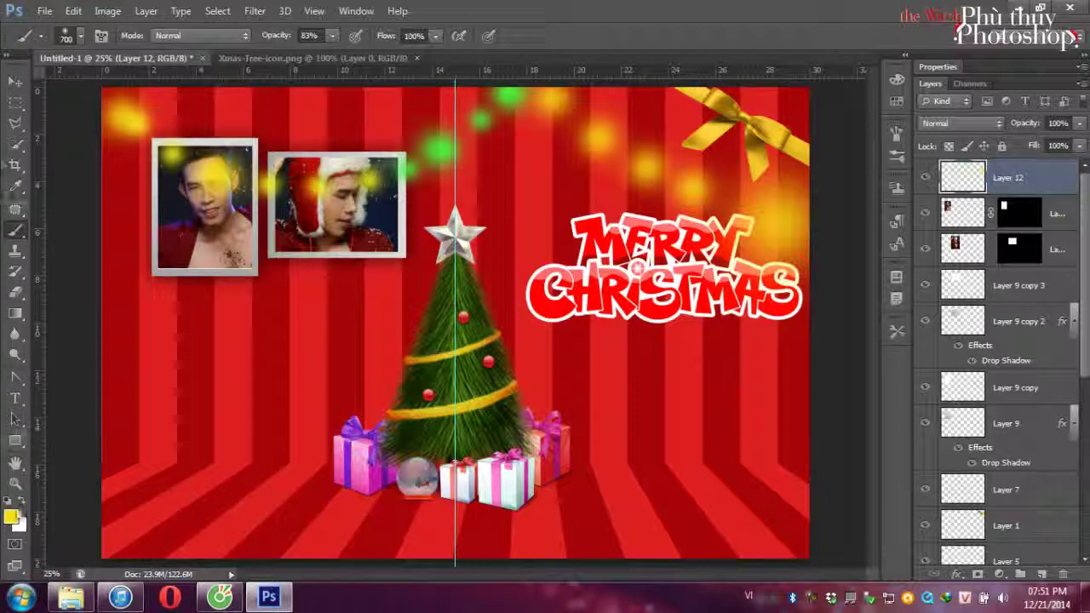
Change the foreground colour to bright pink and stamp a 700 px glow just above the Merry Christmas lettering.
click(11, 516)
click(736, 373)
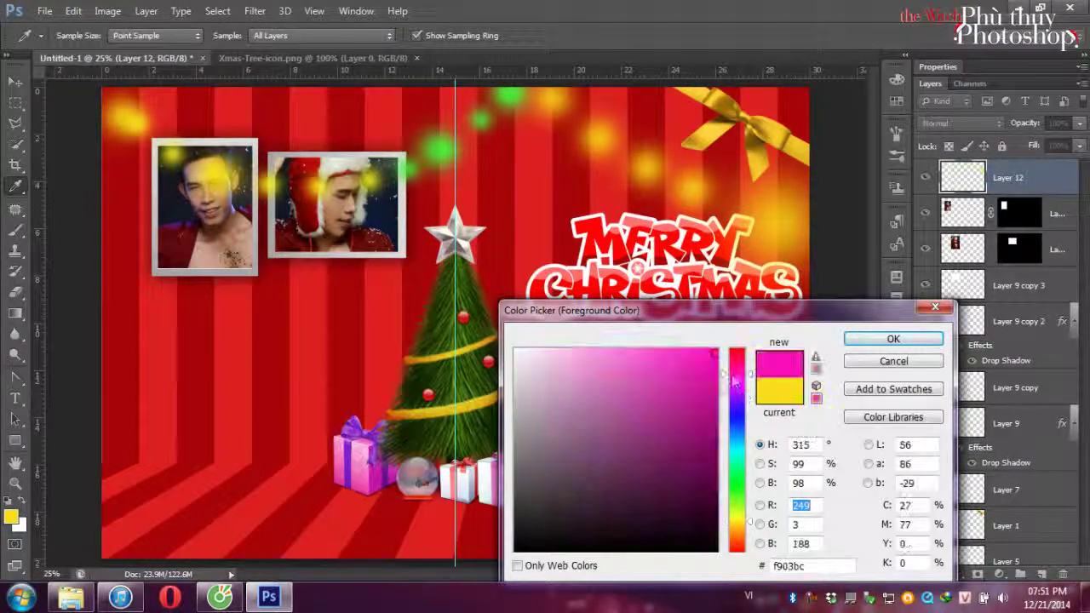
click(688, 354)
click(860, 339)
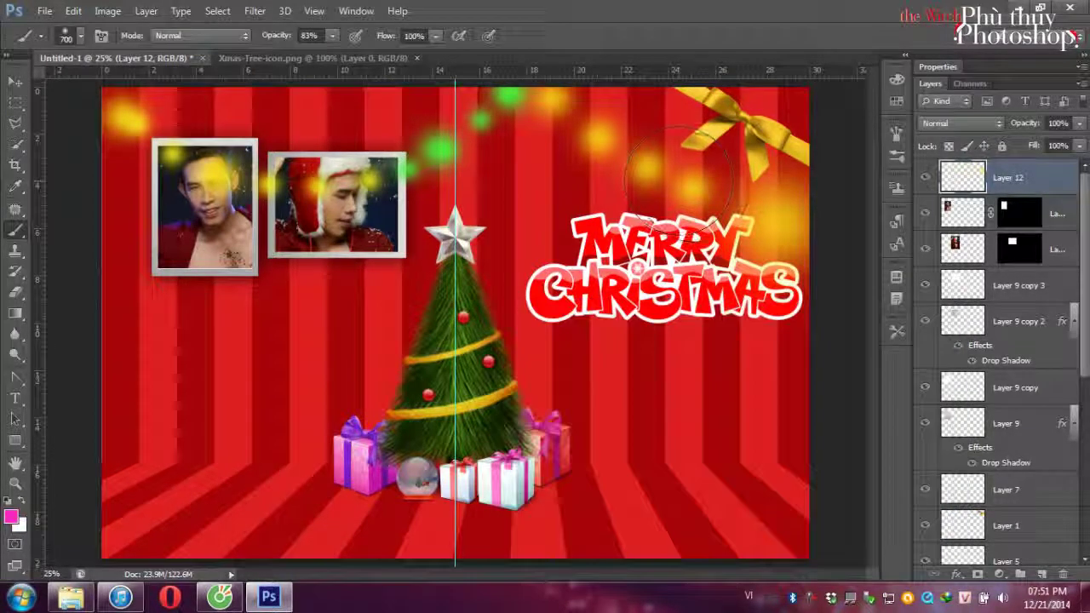
click(691, 175)
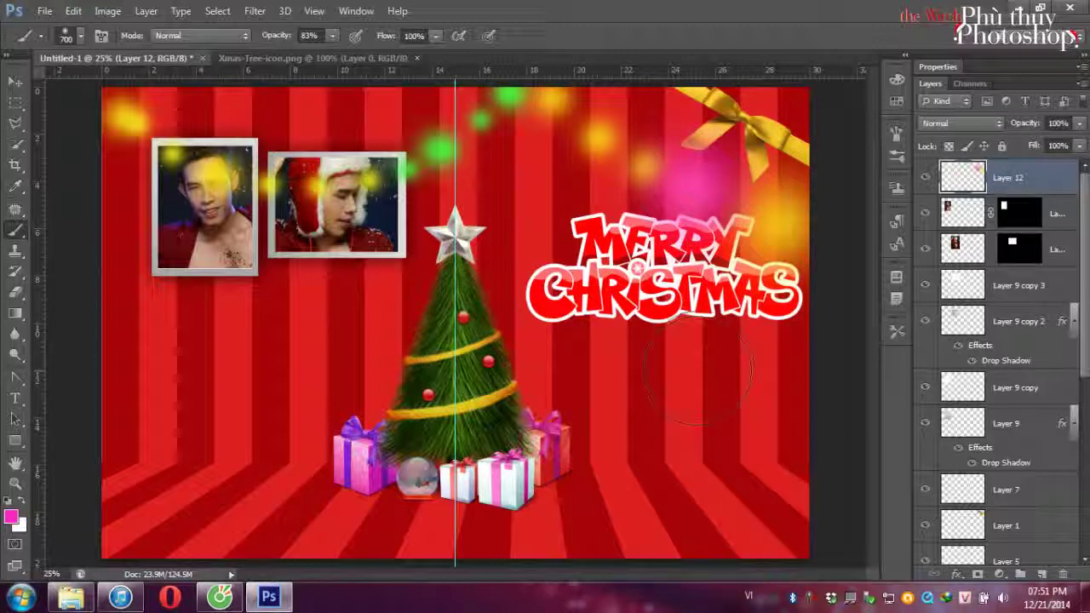